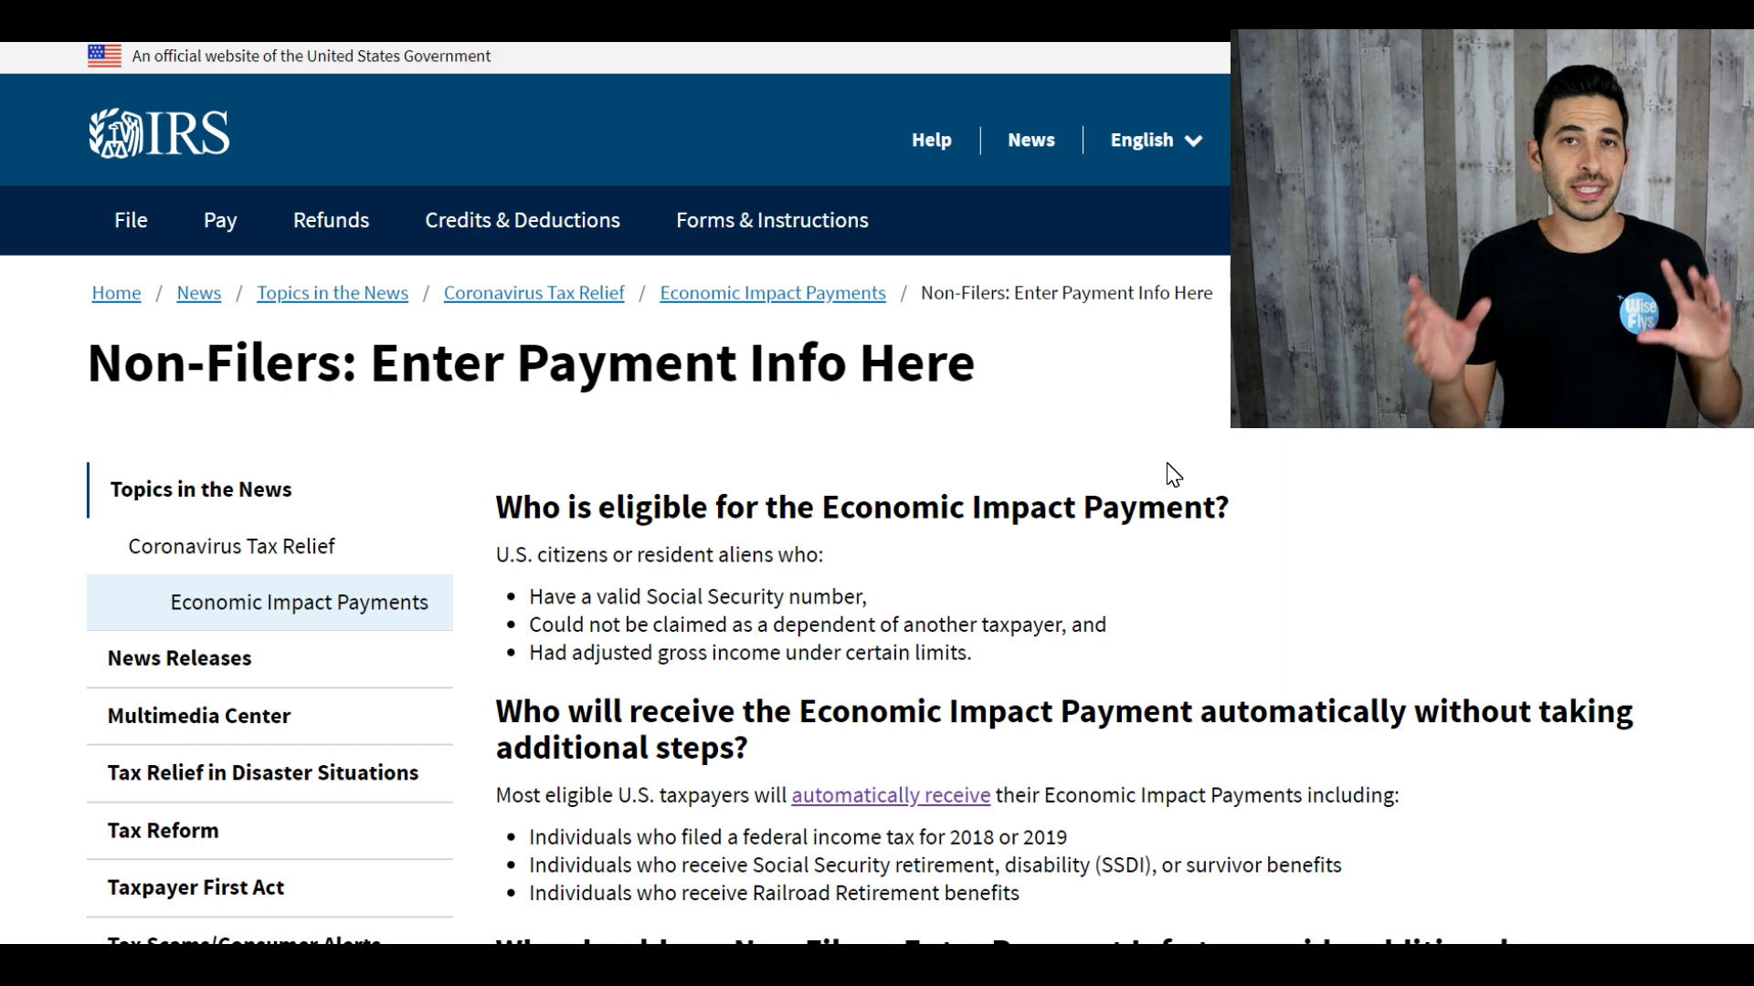
Step: Read through the Non-Filers eligibility bullets, highlighting the income limit requirement and the second bullet
scroll(1173, 474, "down", 3)
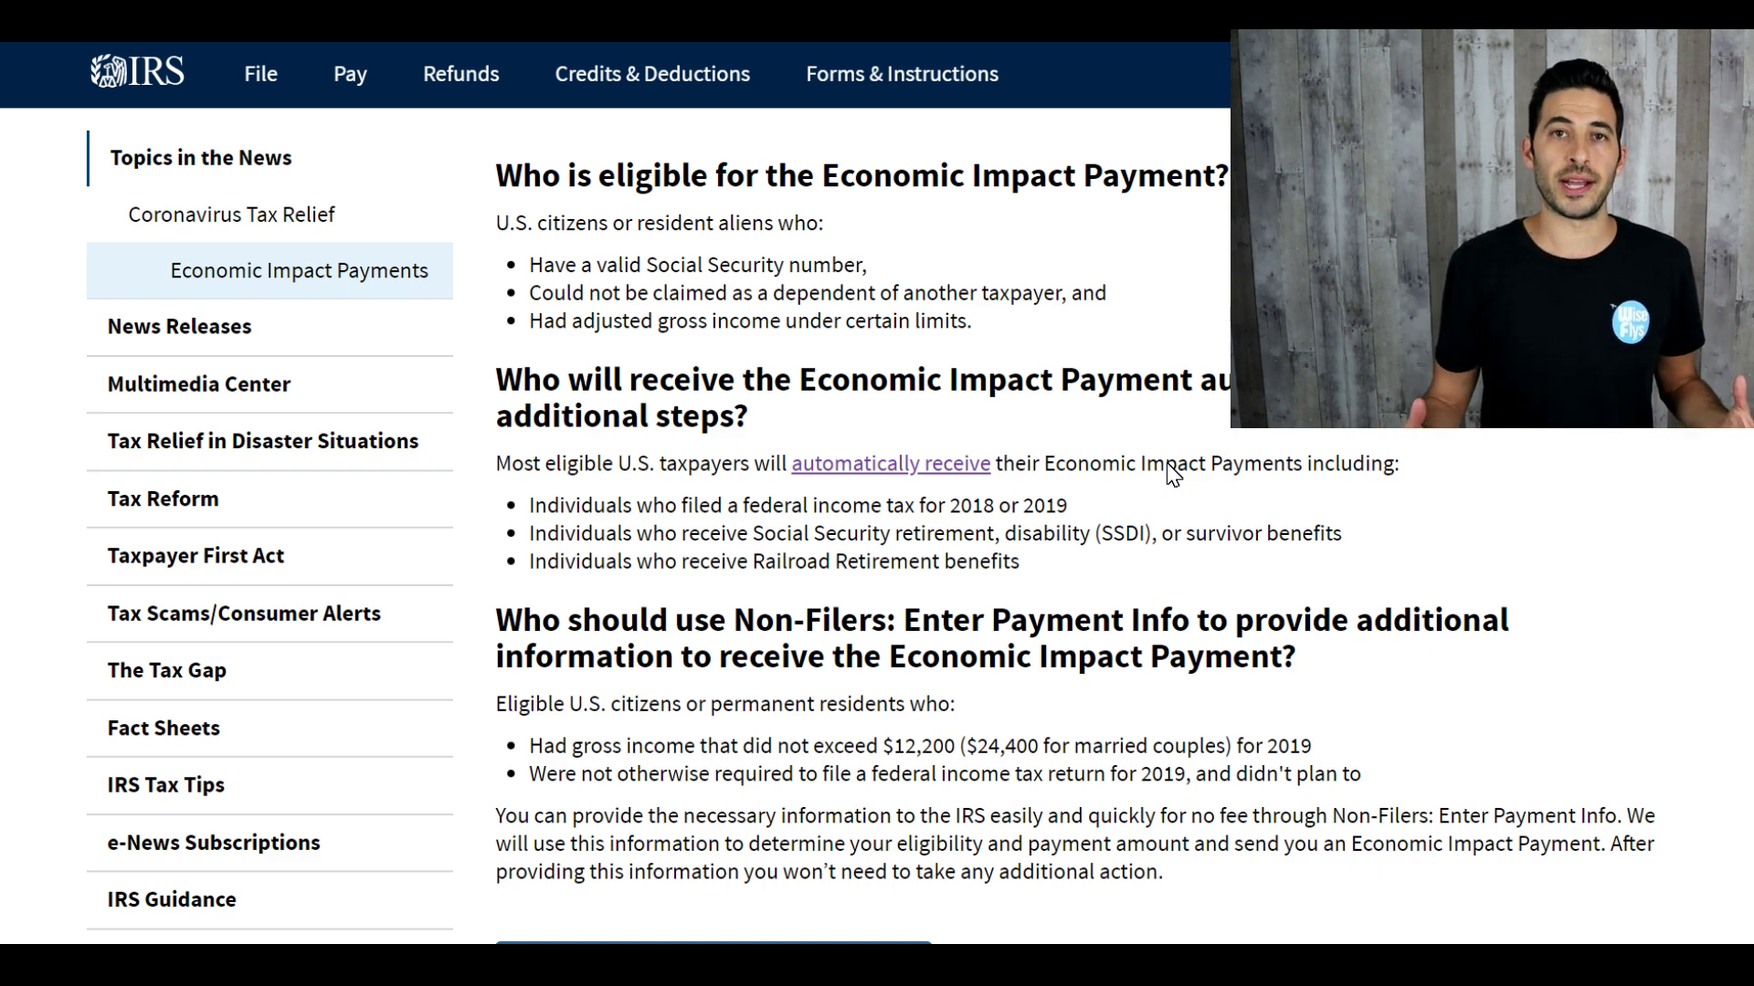
scroll(1178, 476, "down", 5)
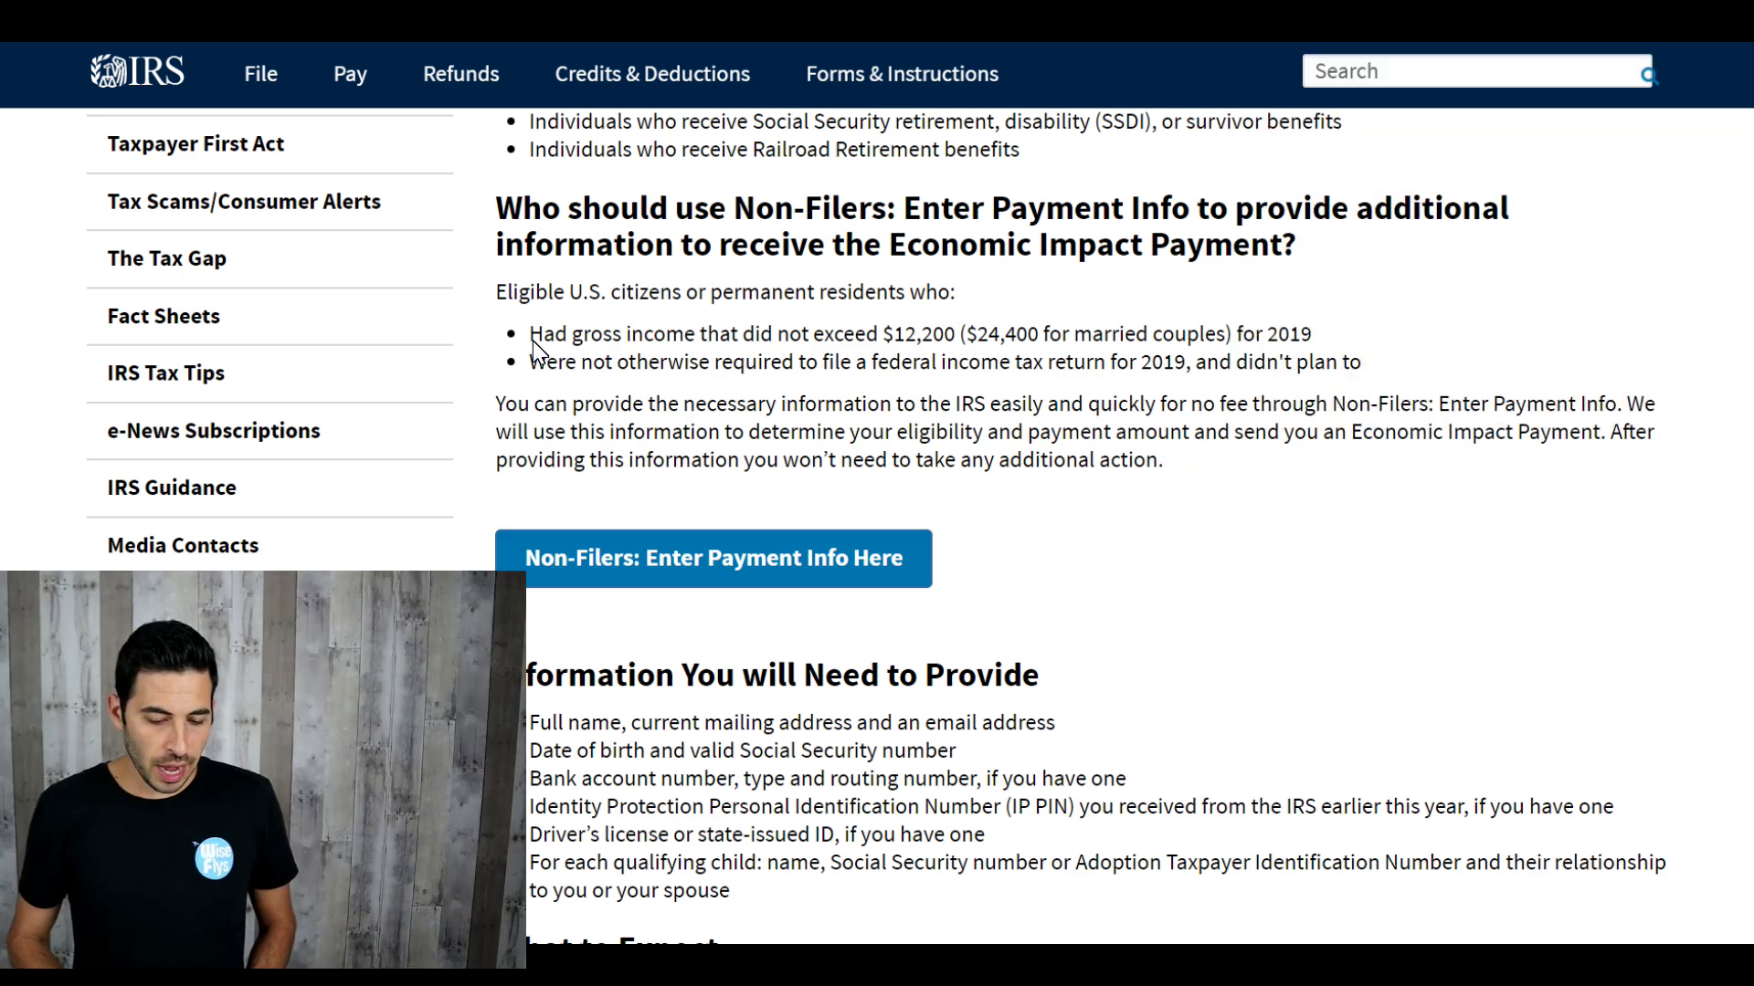
left_click_drag(530, 336, 1286, 364)
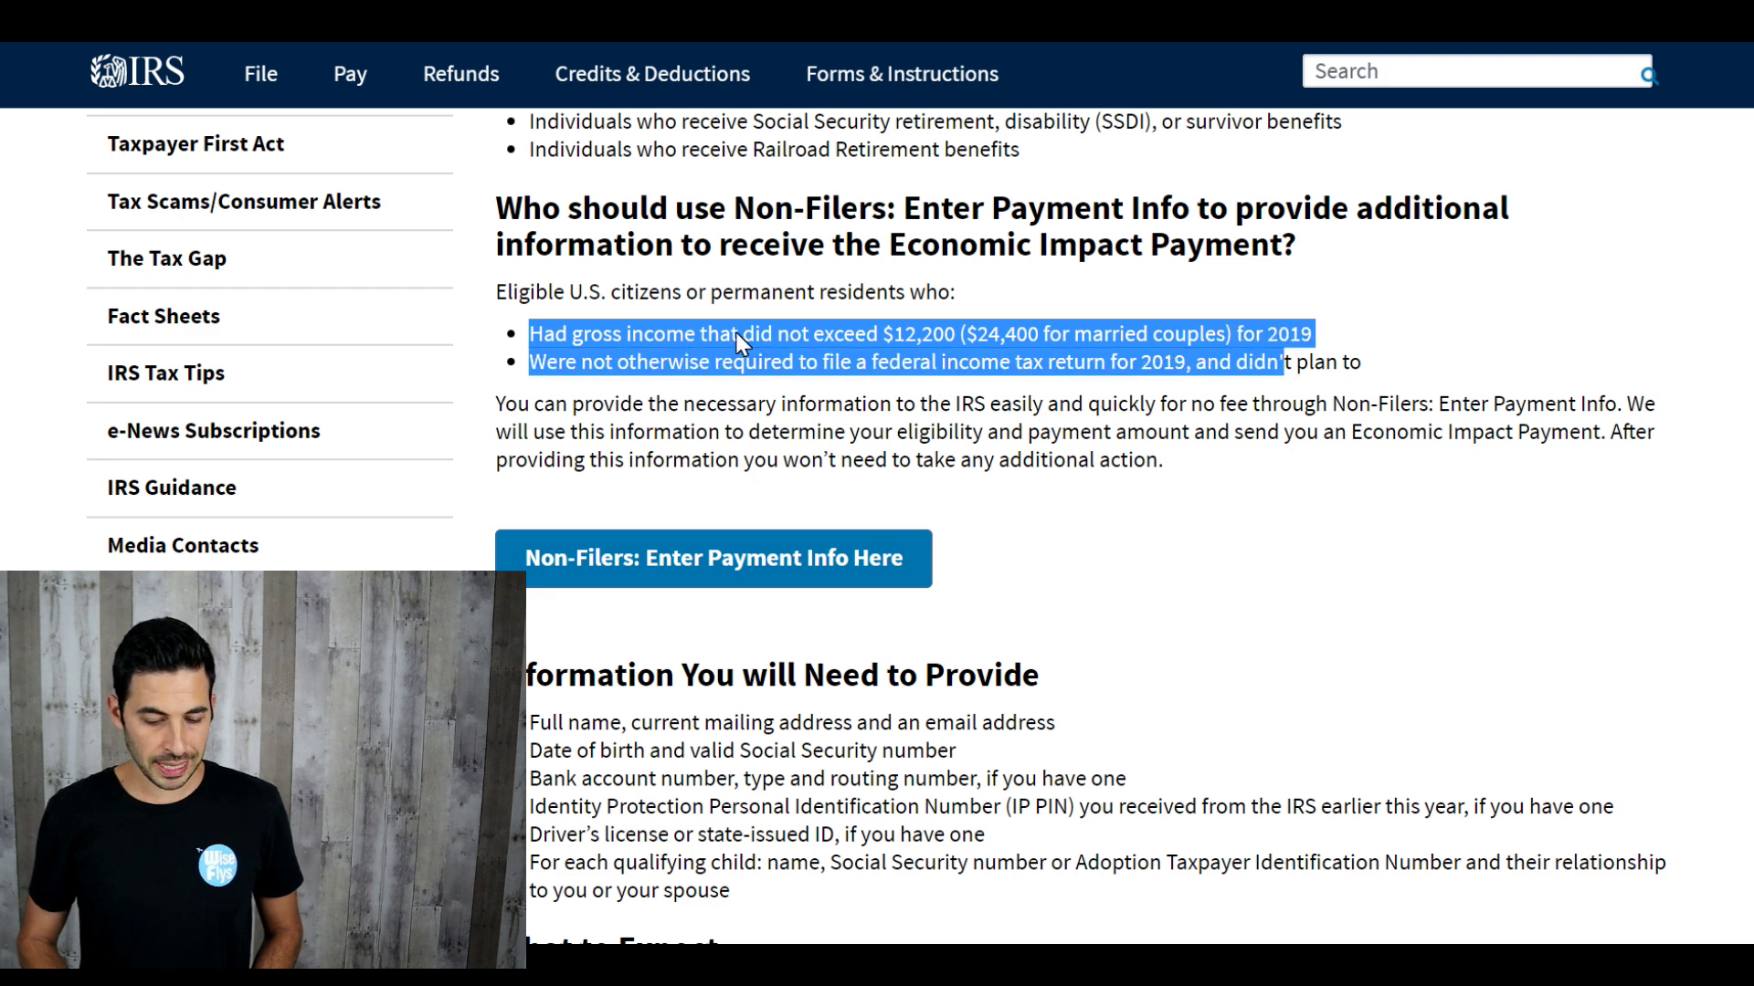
left_click(578, 380)
left_click_drag(529, 362, 1313, 379)
left_click(1236, 407)
scroll(1235, 422, "down", 2)
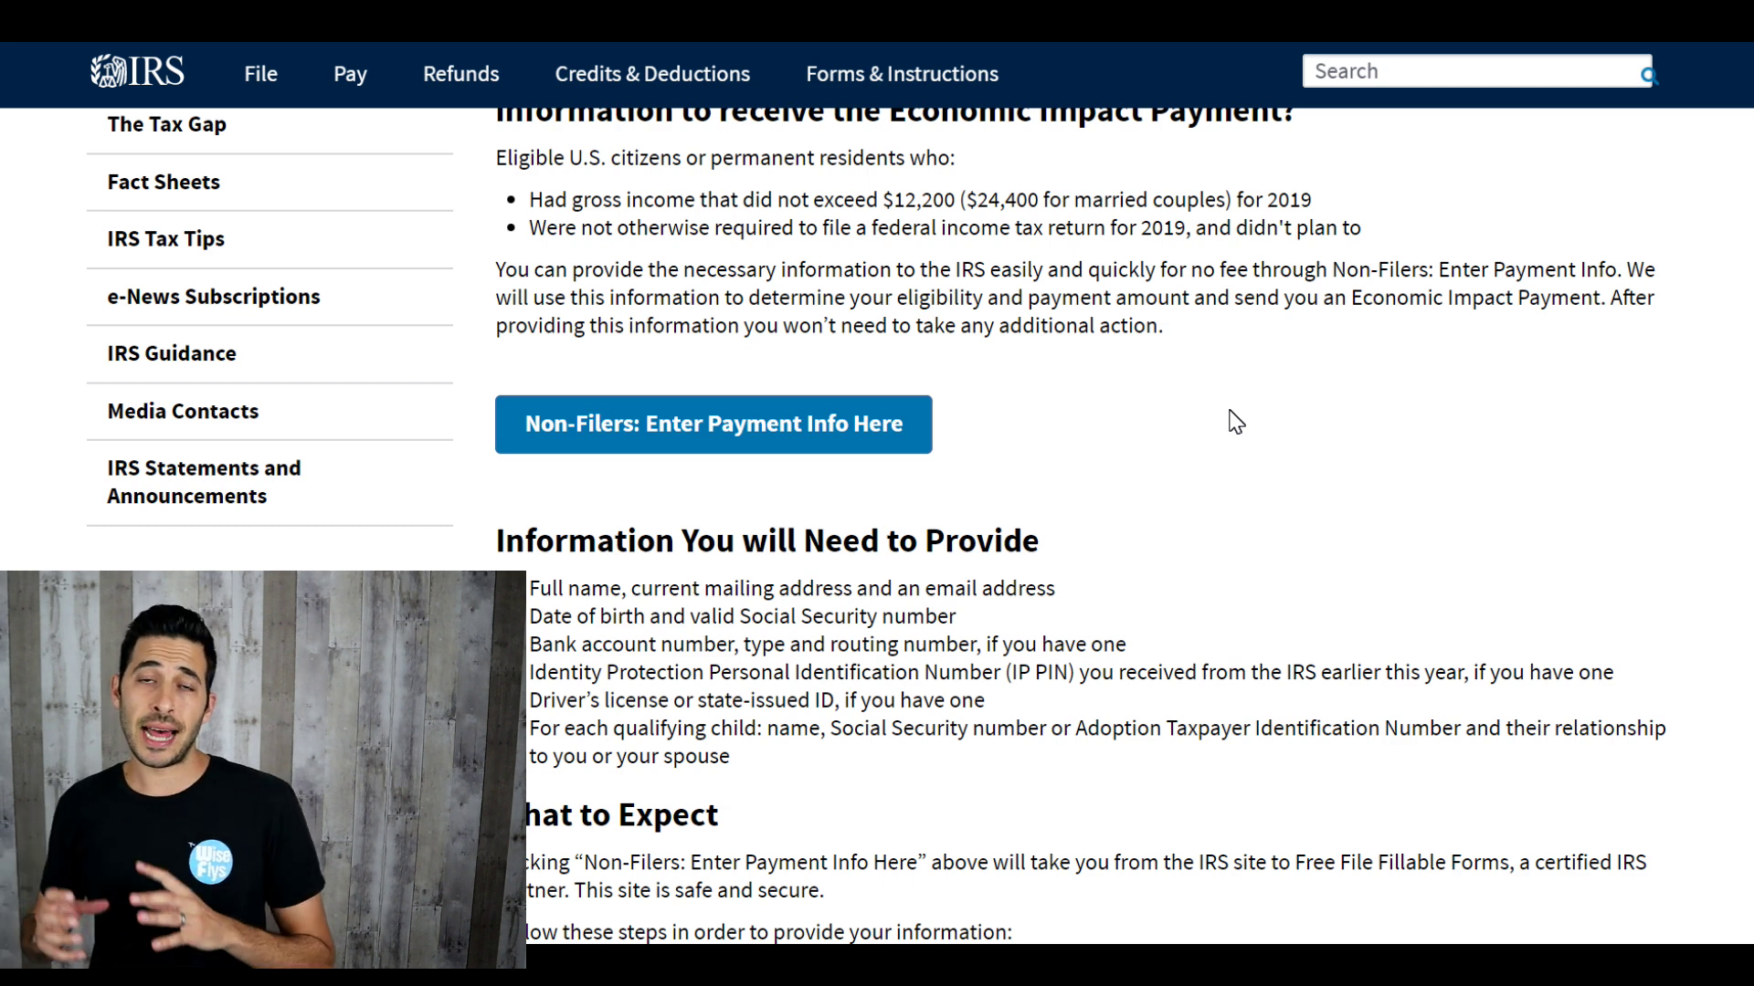
scroll(1235, 422, "down", 3)
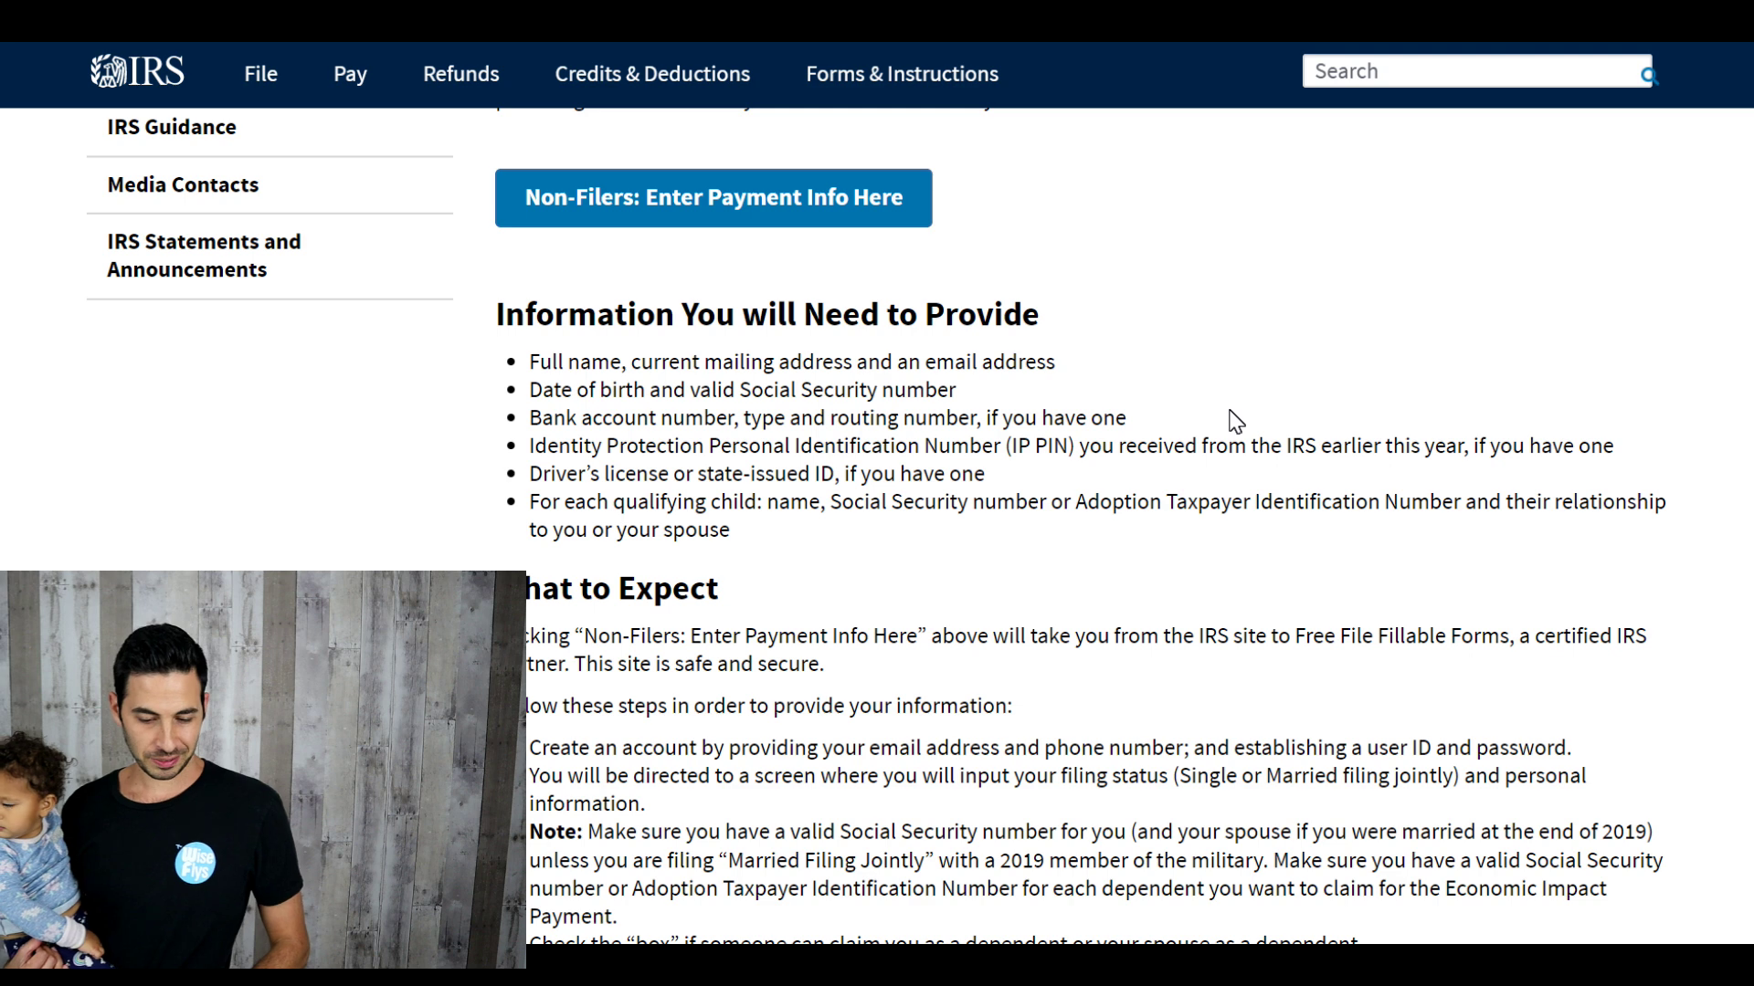
scroll(1234, 421, "down", 1)
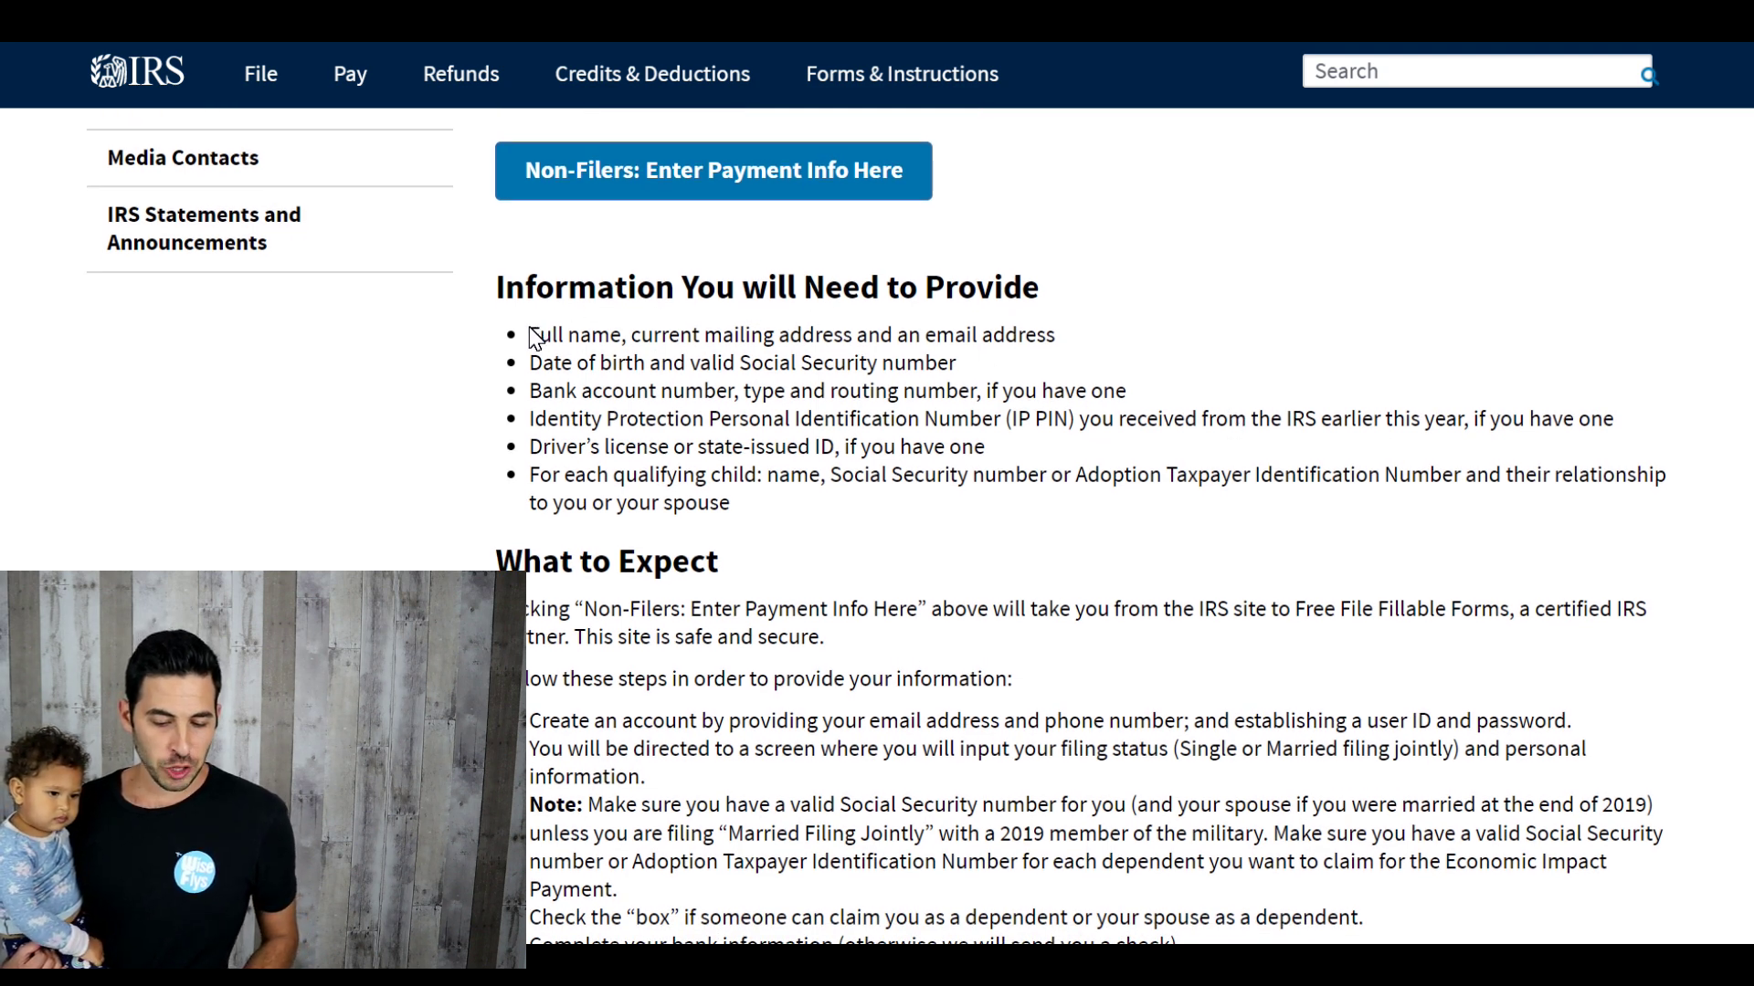
Step: Highlight the 'Information You will Need to Provide' list, then launch Non-Filers: Enter Payment Info
left_click_drag(527, 336, 922, 440)
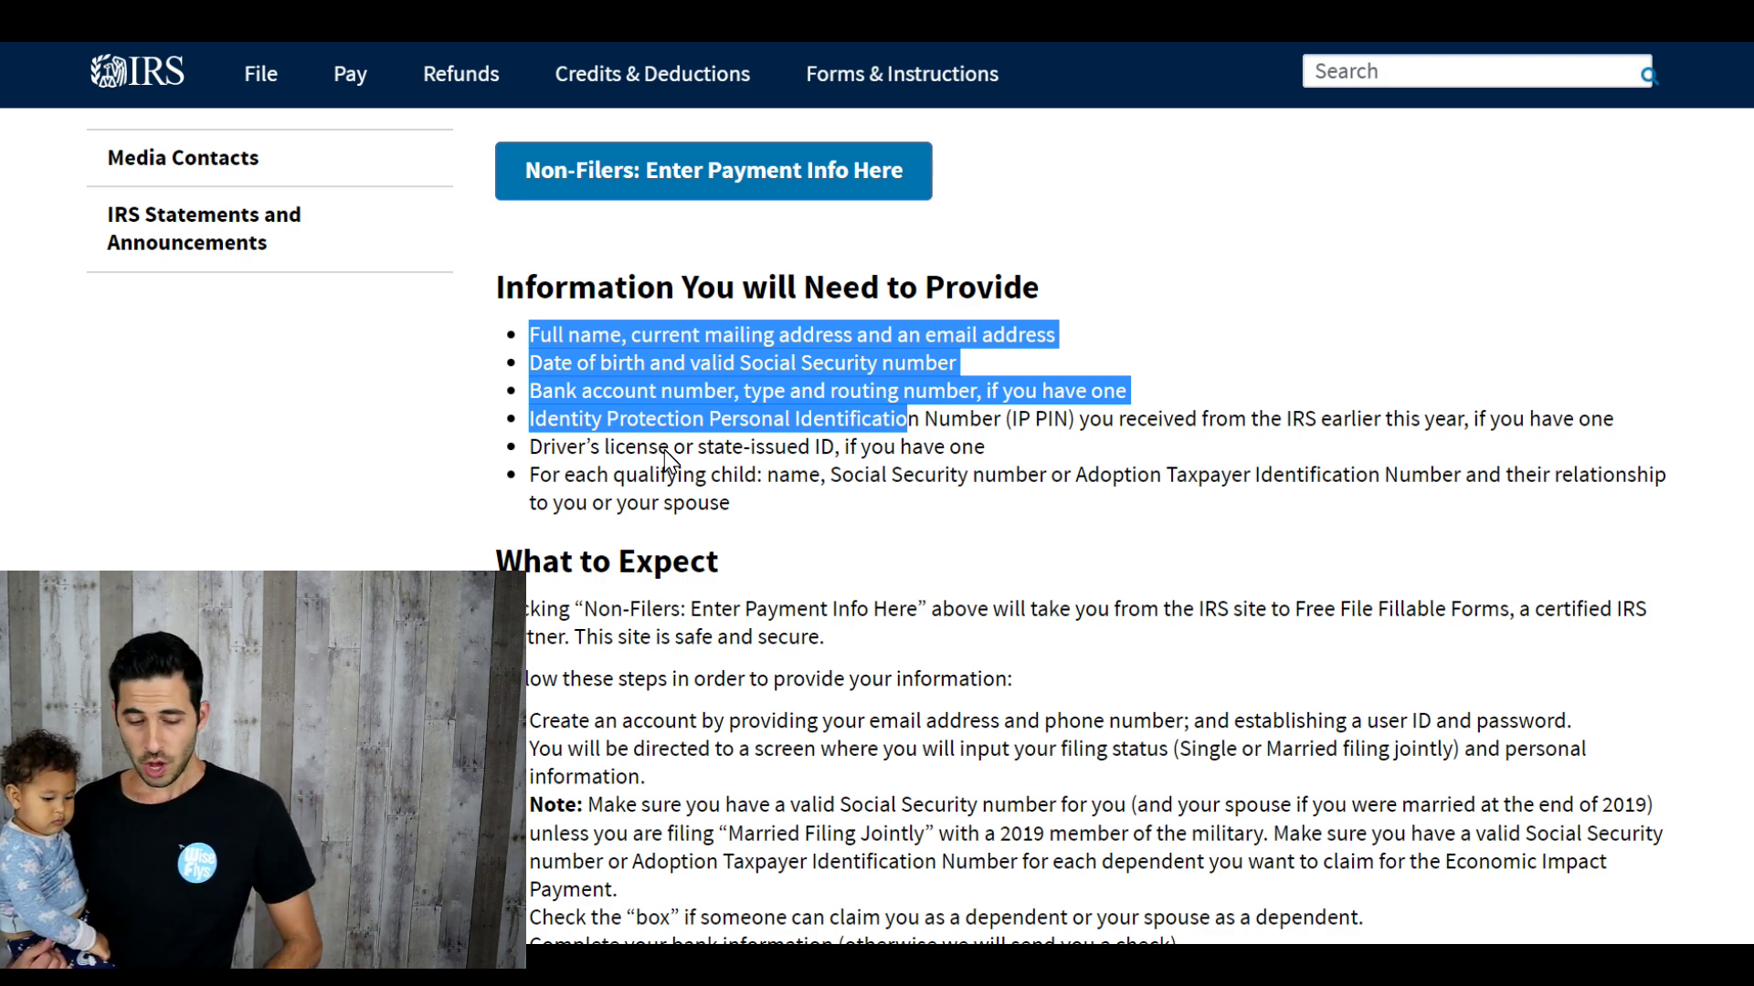
scroll(668, 457, "down", 4)
scroll(670, 461, "up", 2)
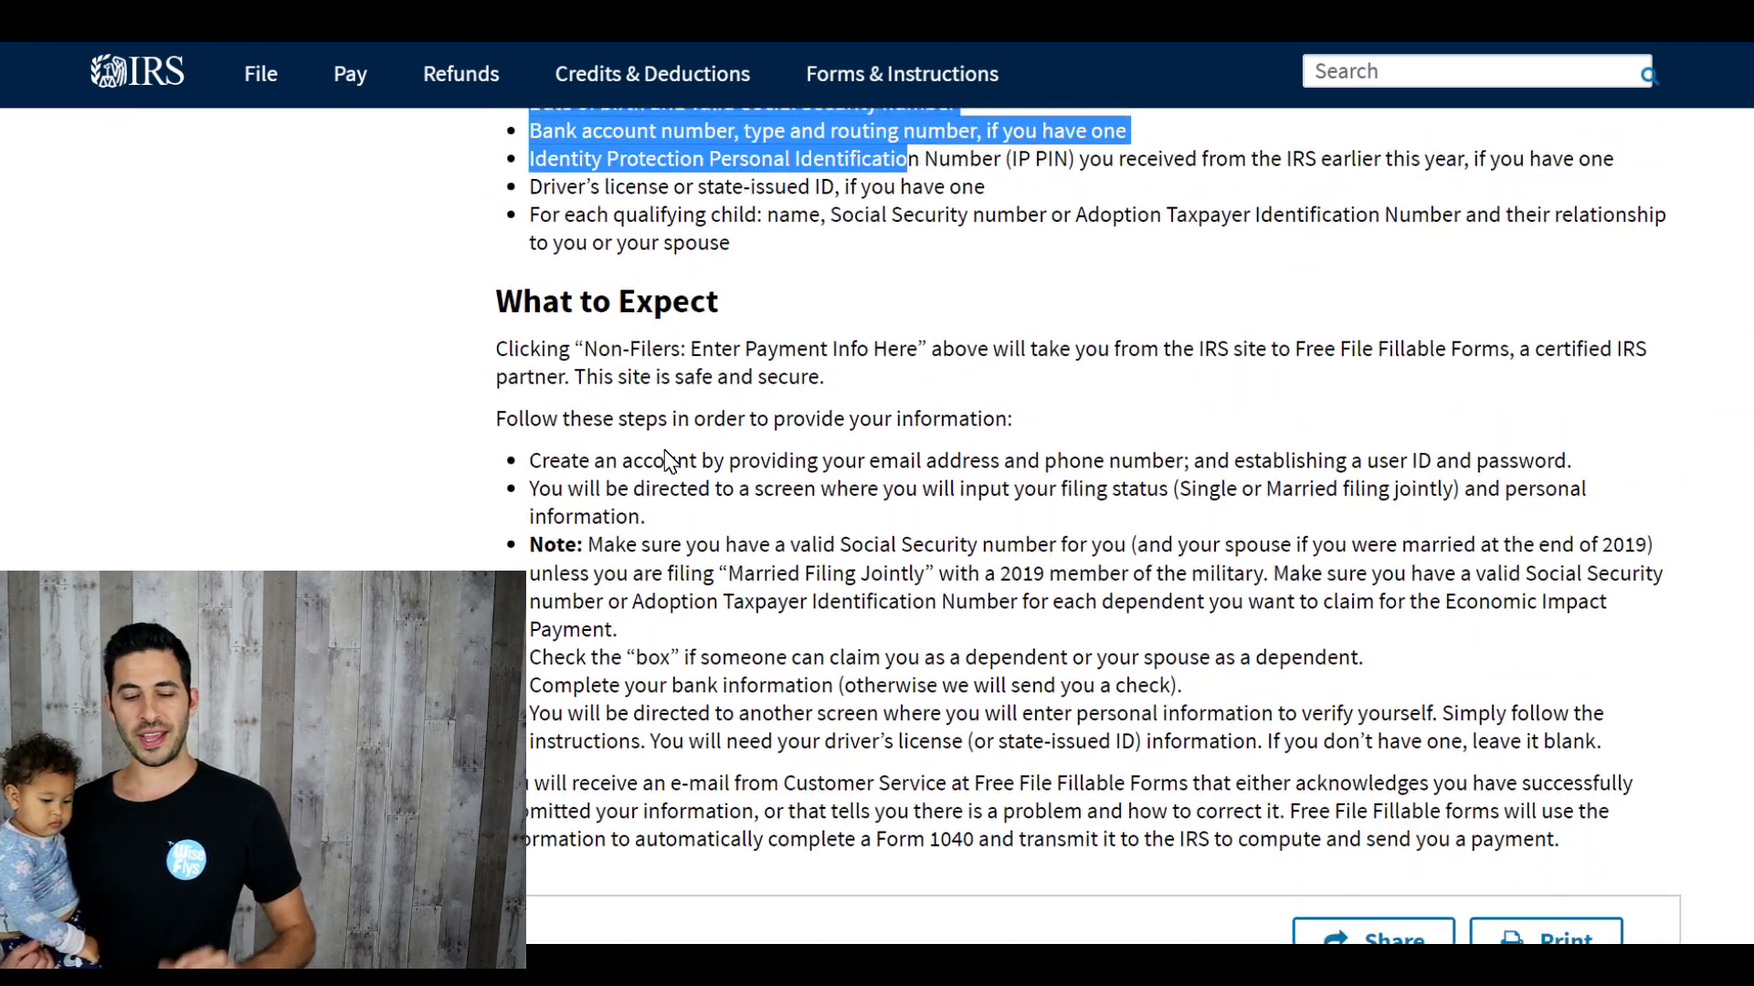
scroll(670, 461, "up", 1)
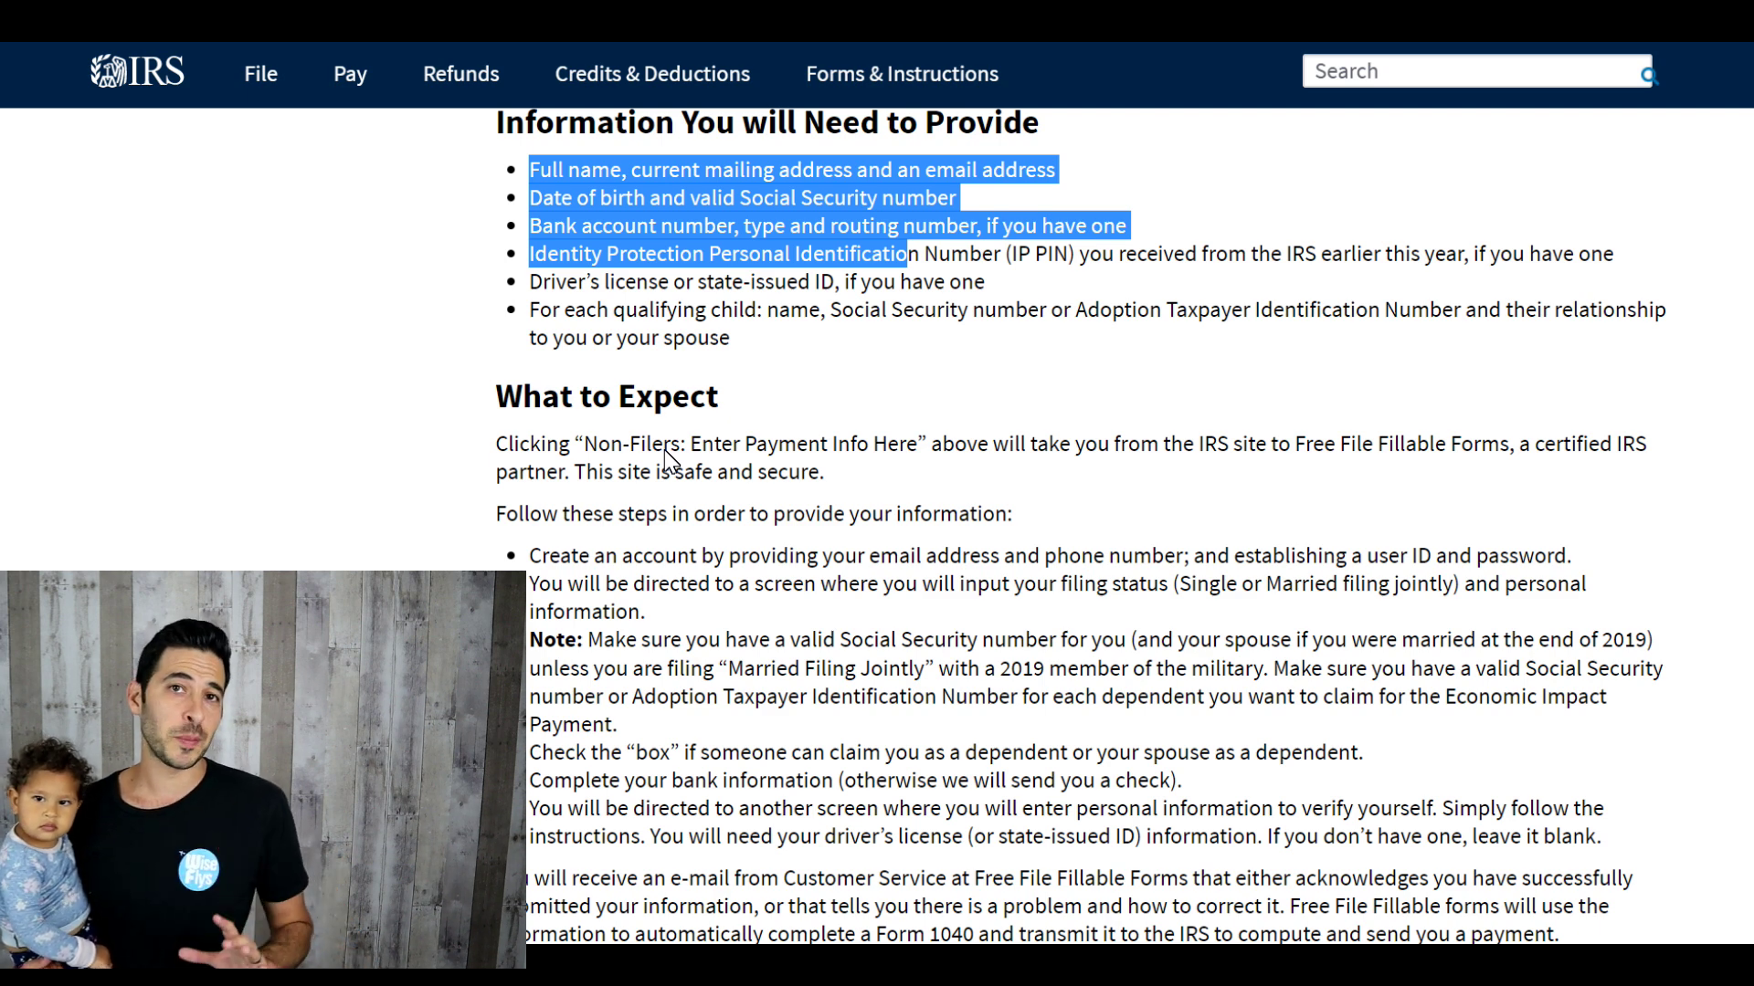
scroll(669, 461, "up", 4)
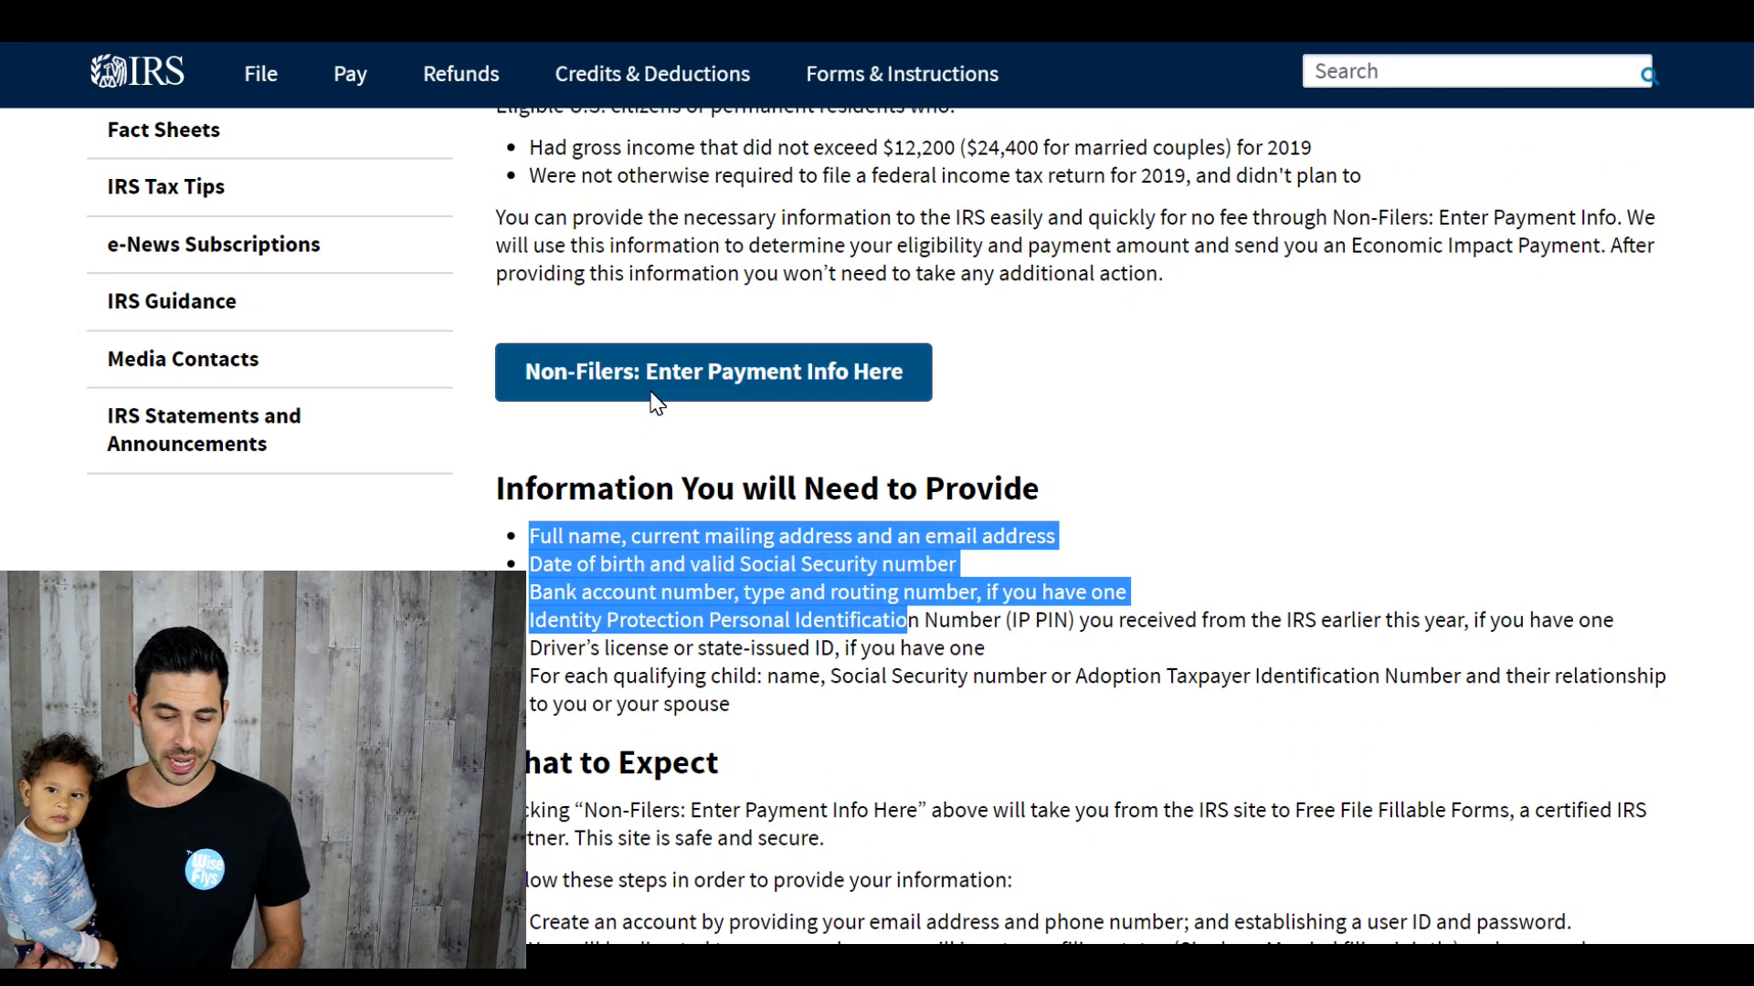
left_click(650, 391)
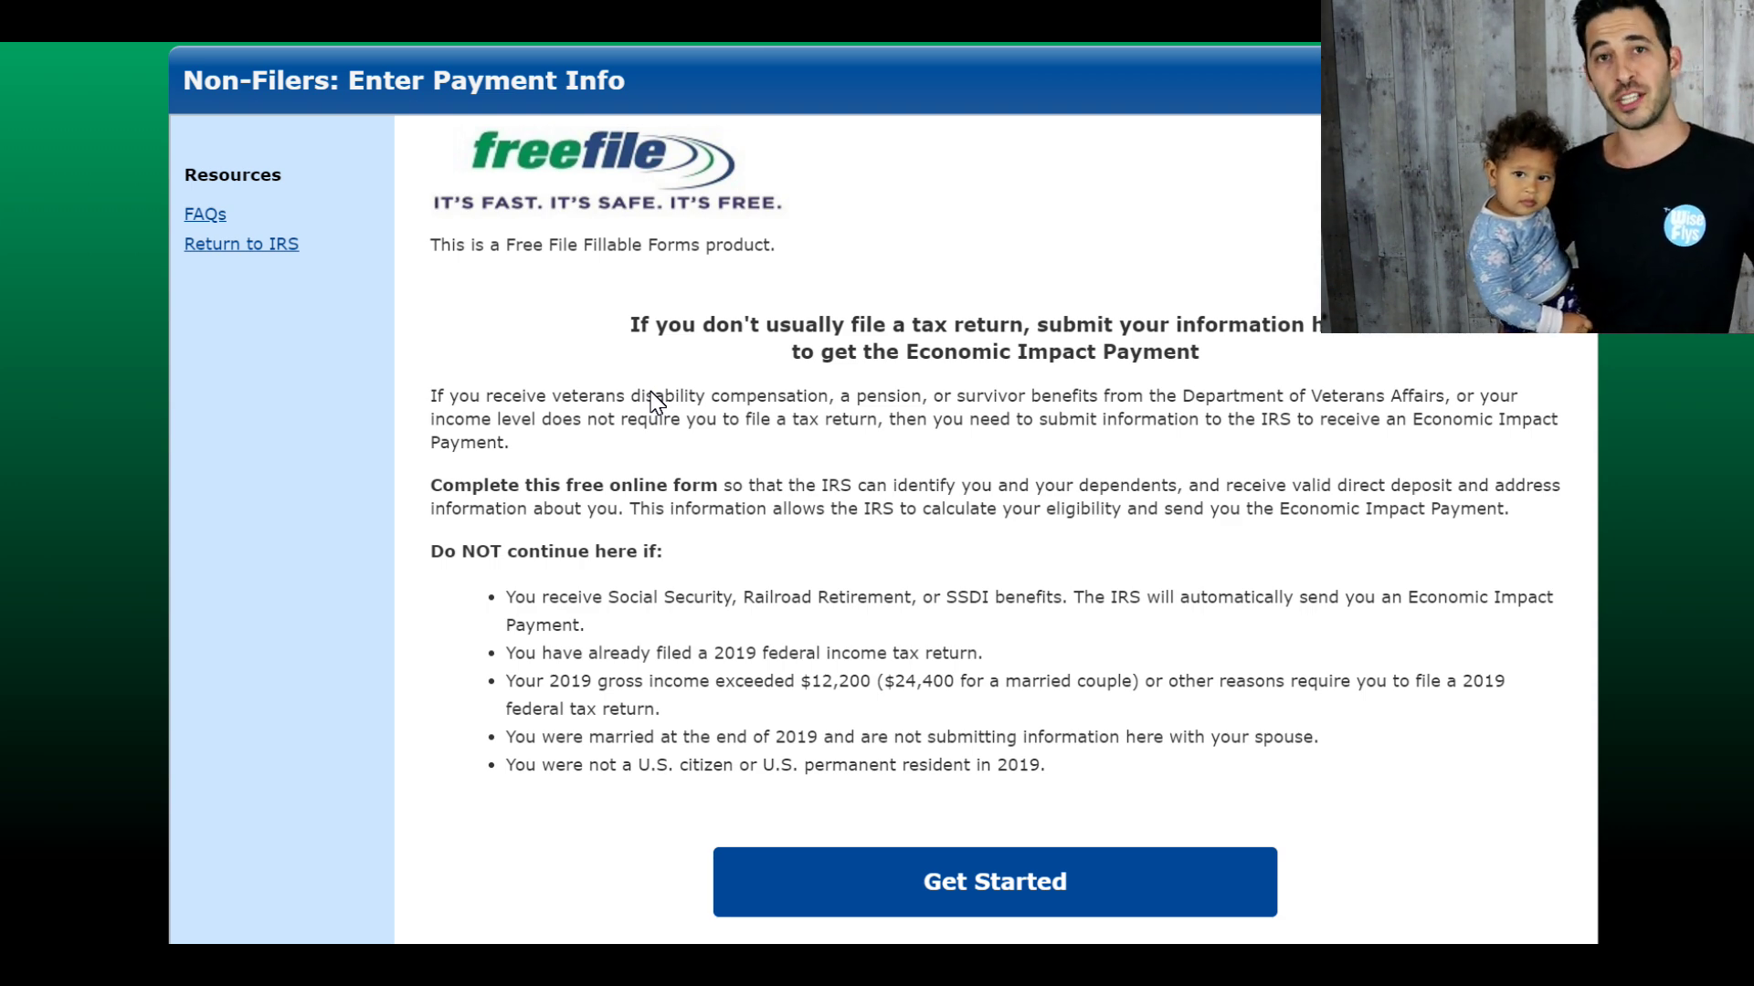
Step: Read down the Non-Filers intro page, highlighting the Social Security exclusion bullet
scroll(654, 400, "down", 1)
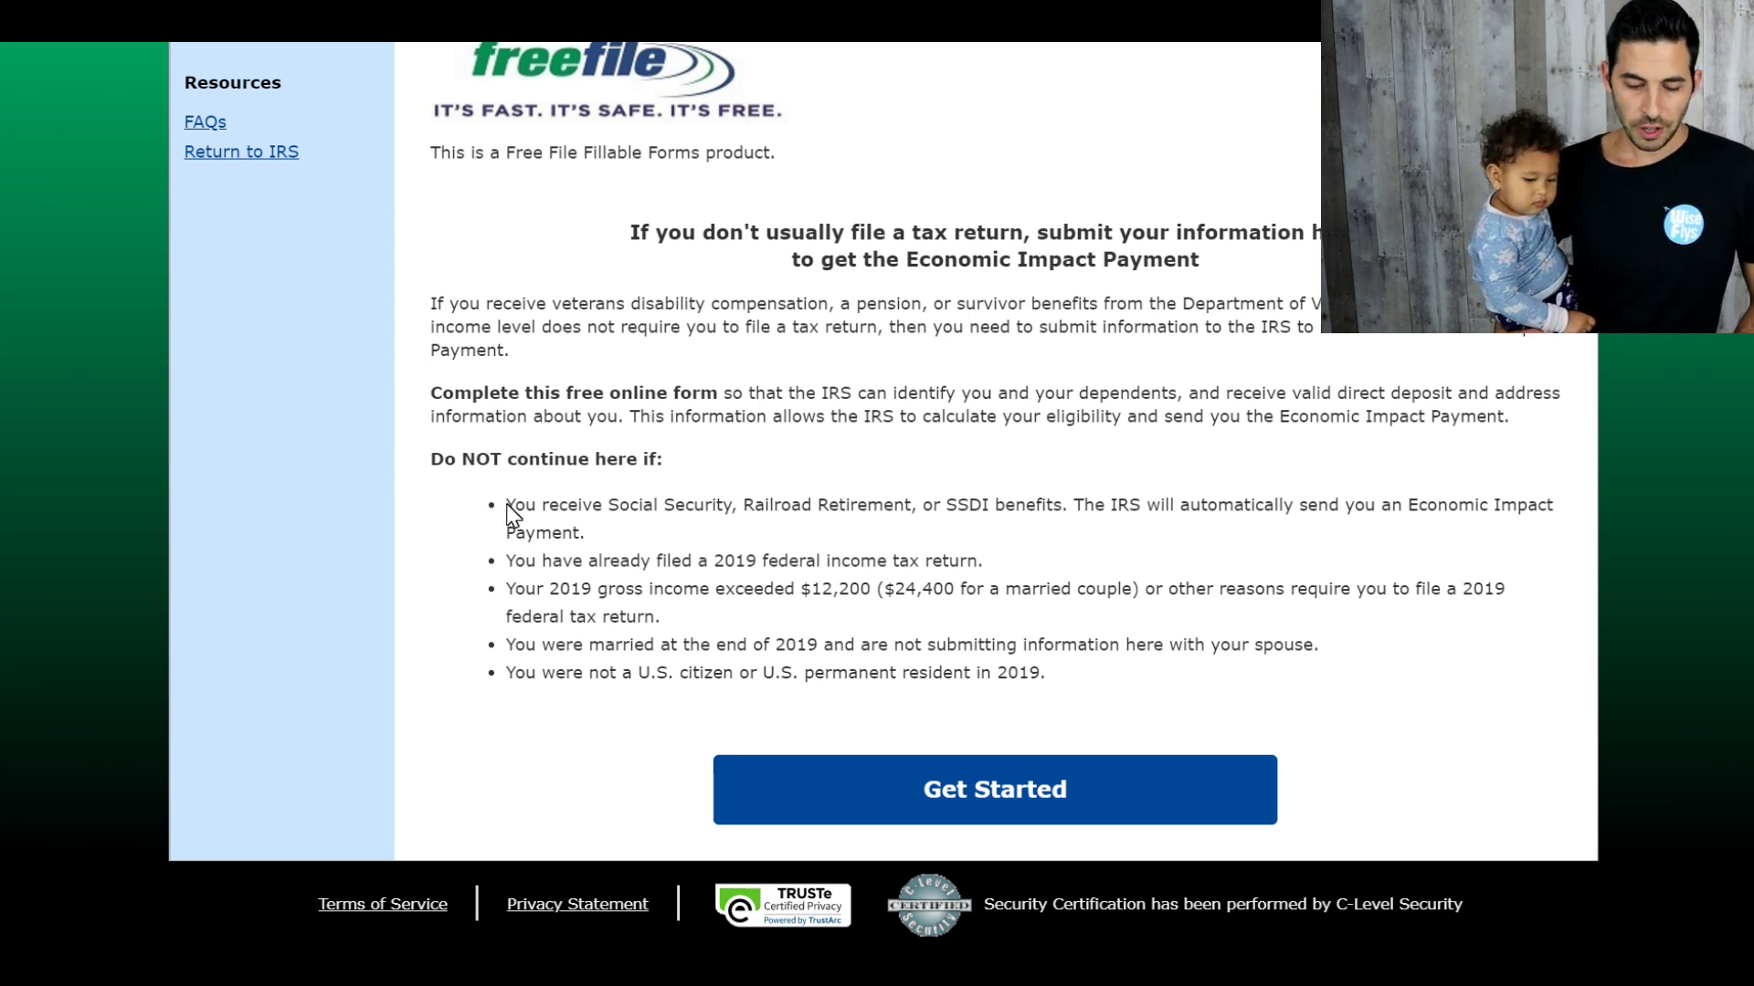
left_click_drag(507, 505, 1095, 484)
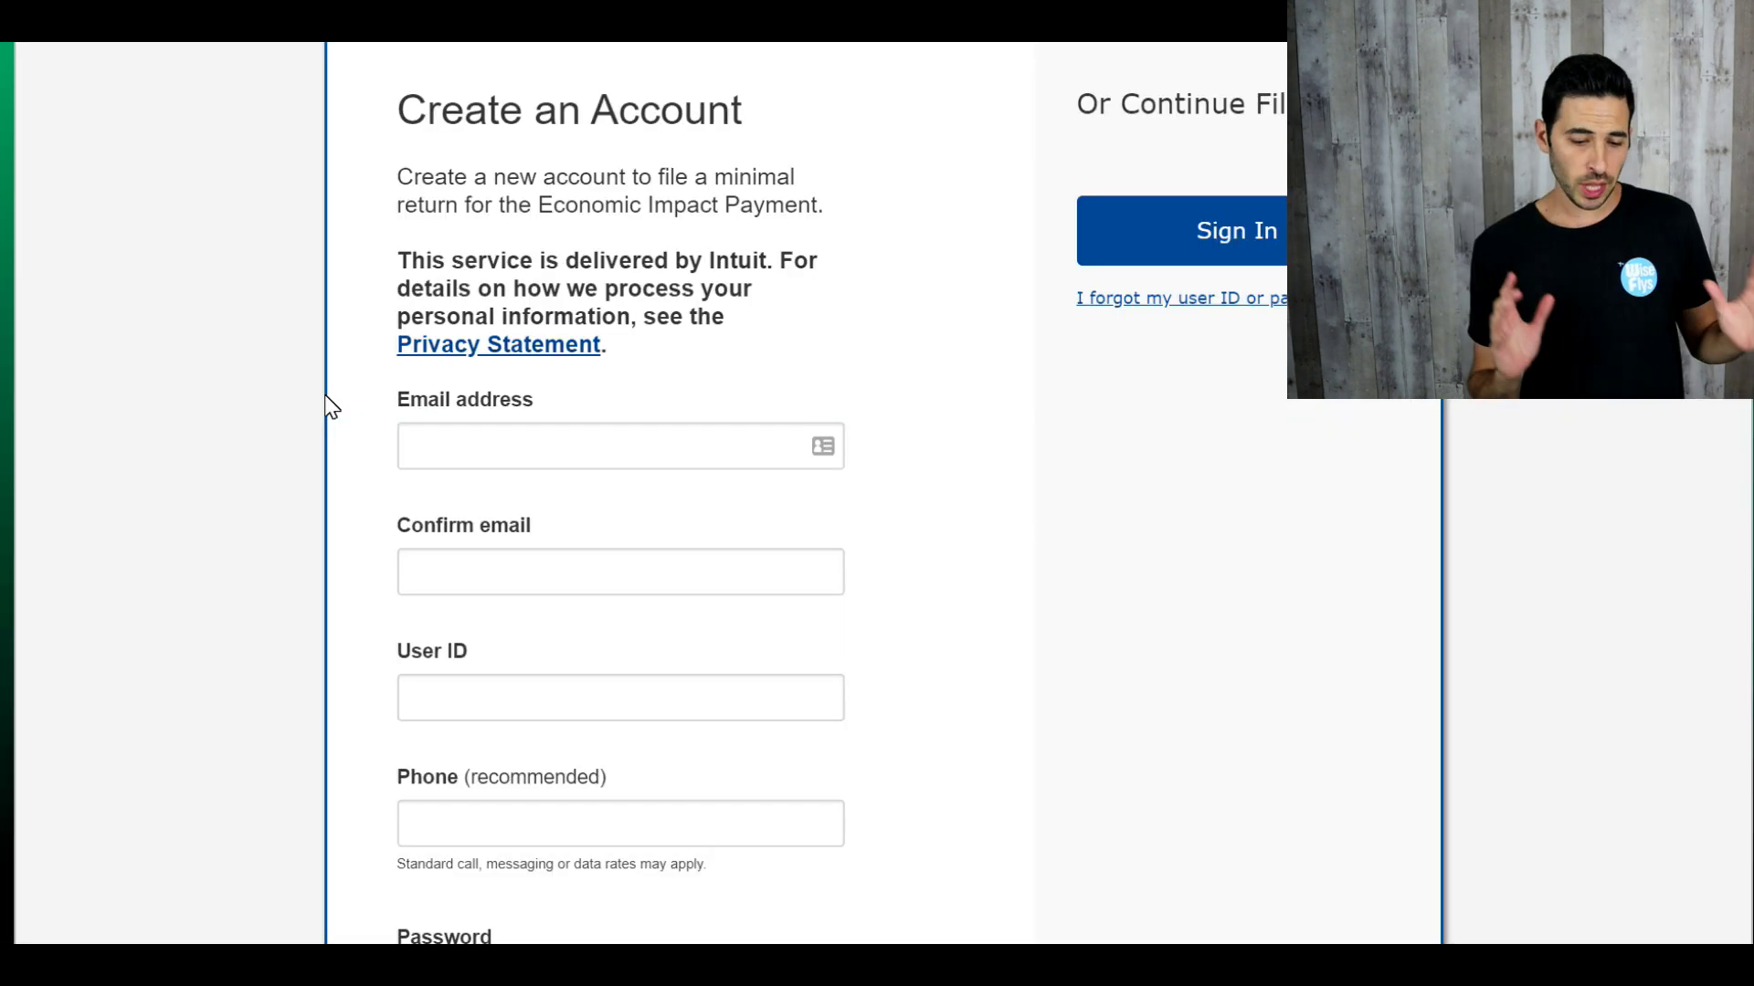
Step: Create the account with the email address, its confirmation and a user ID, with Remember me ticked
left_click(493, 444)
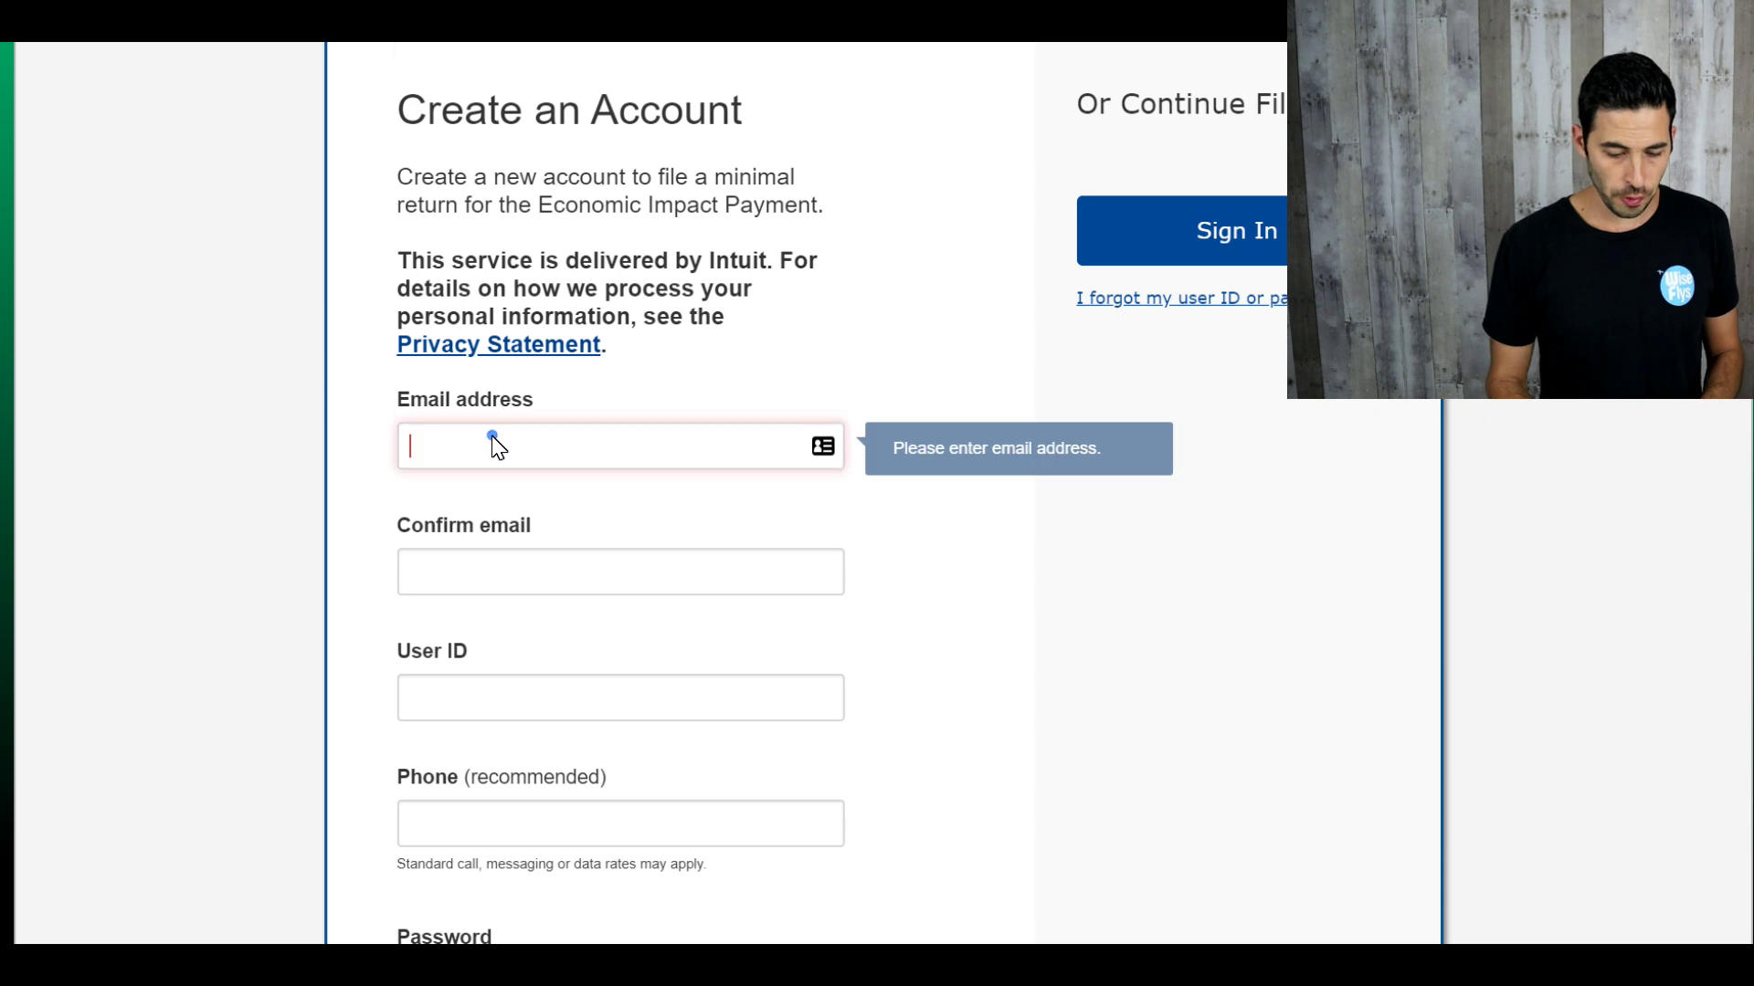
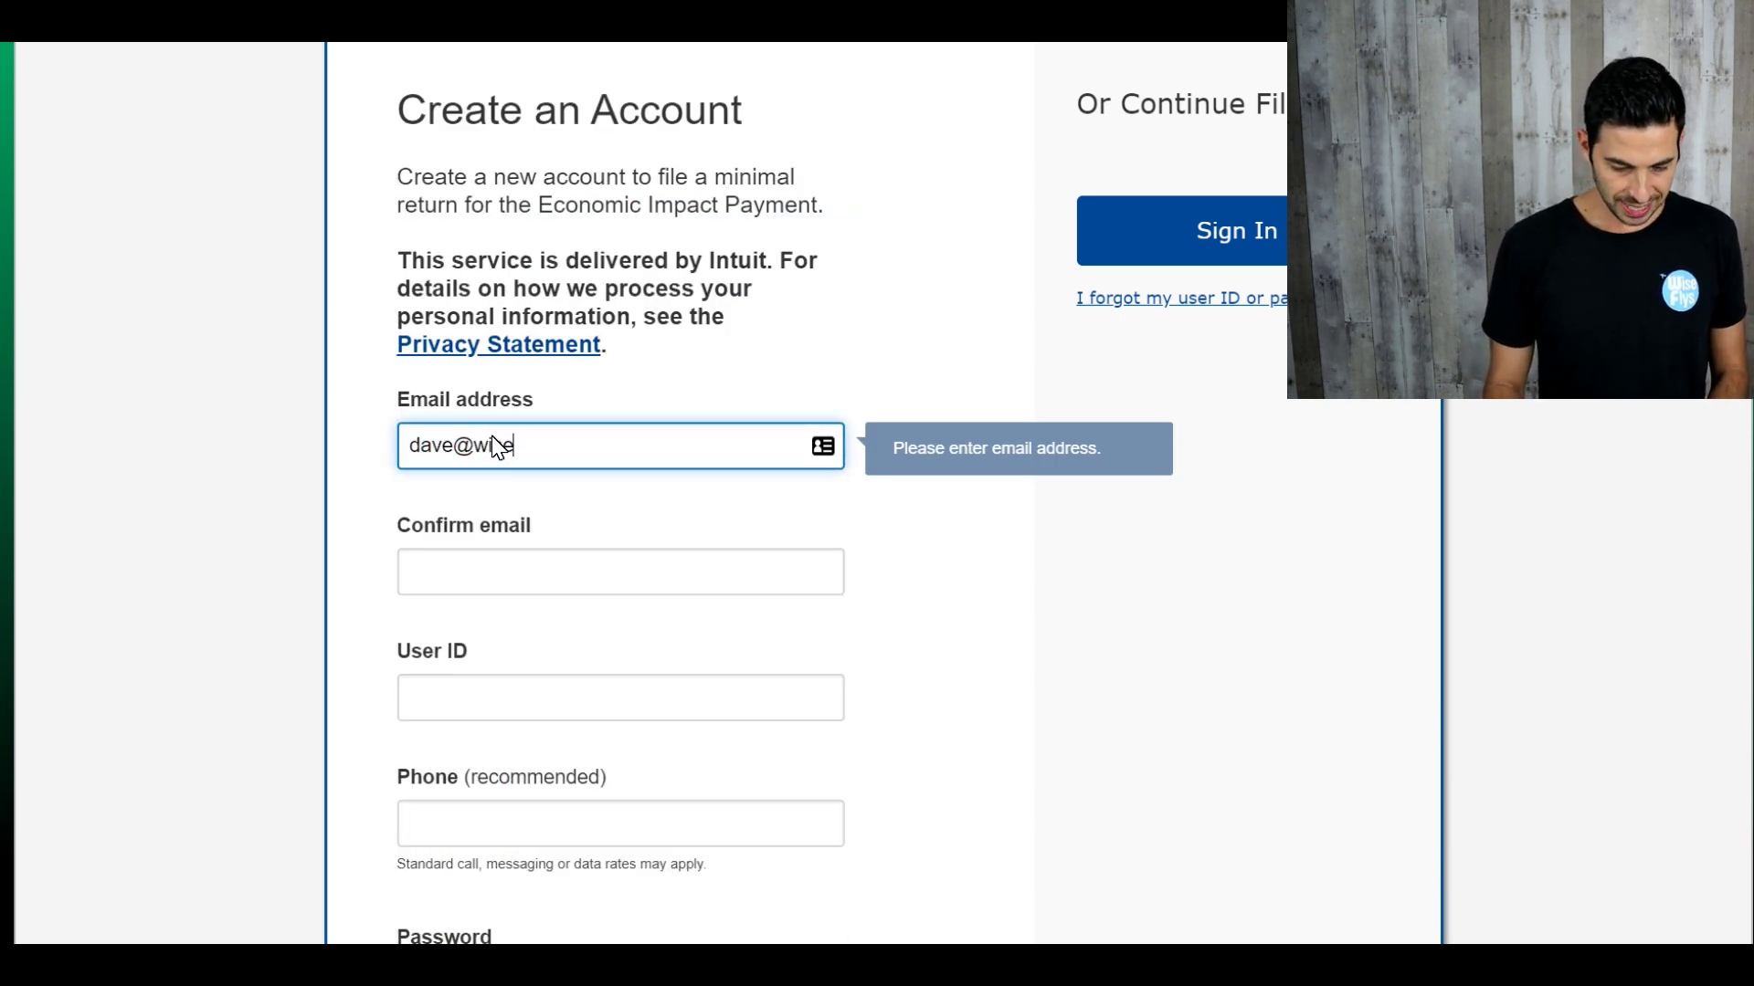
left_click(438, 586)
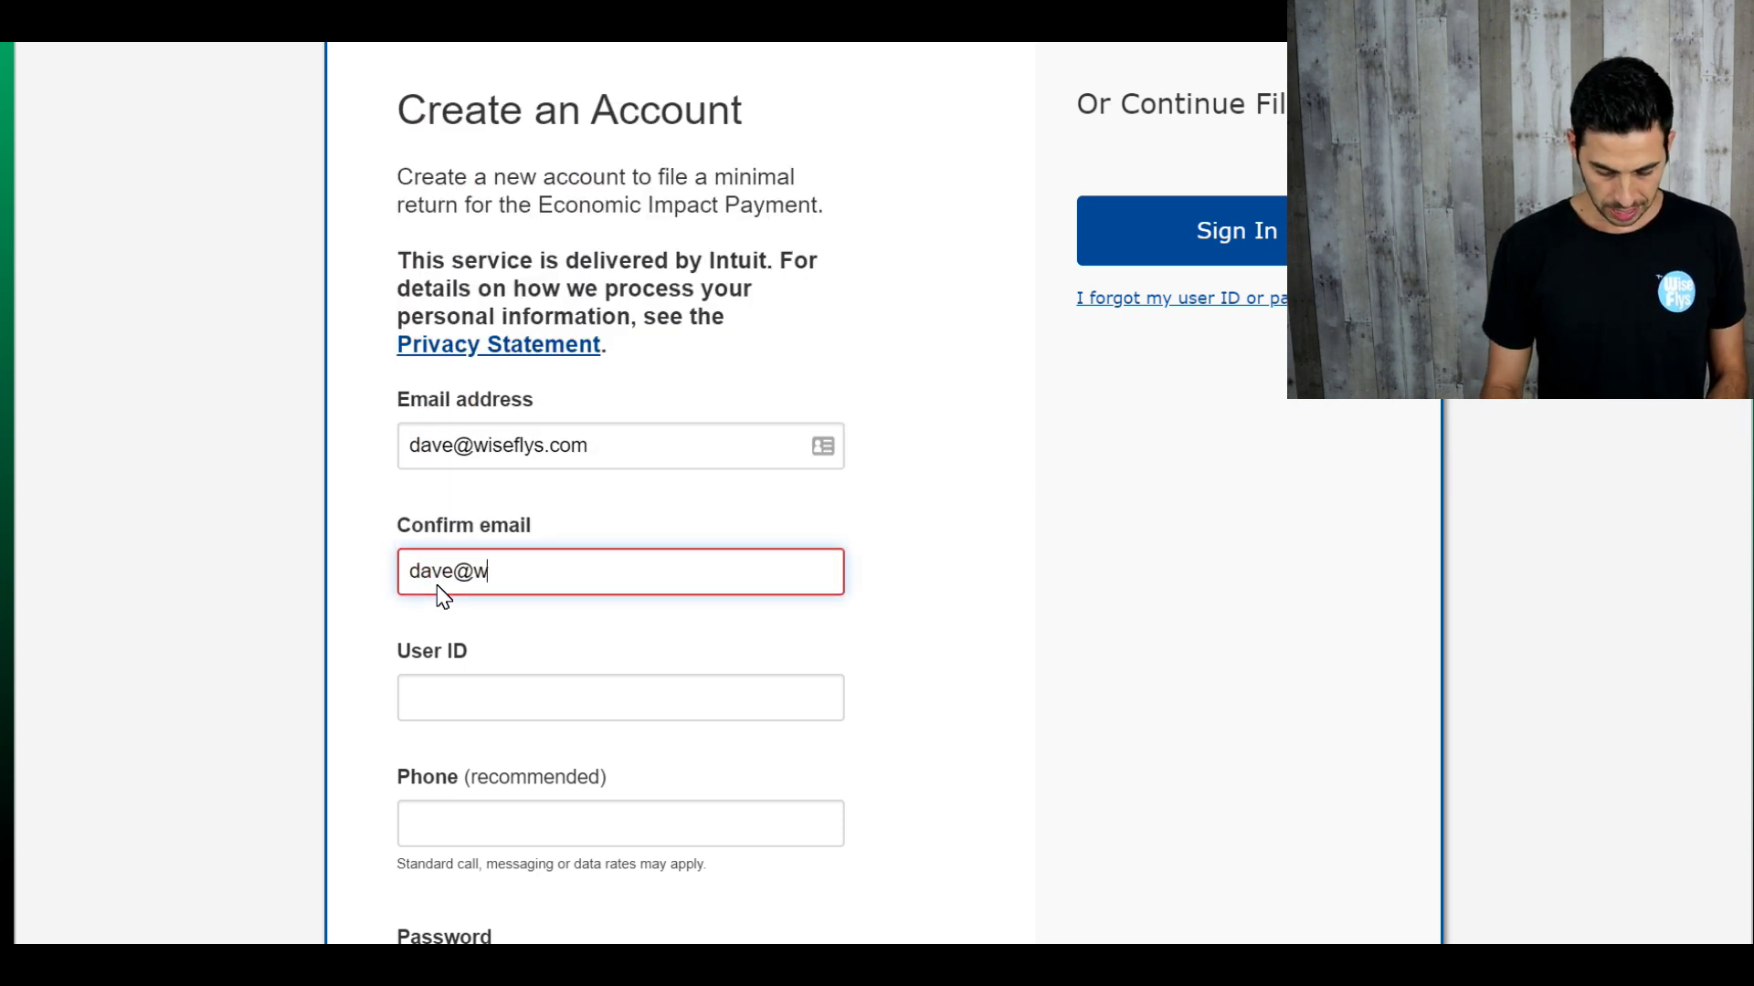
left_click(438, 708)
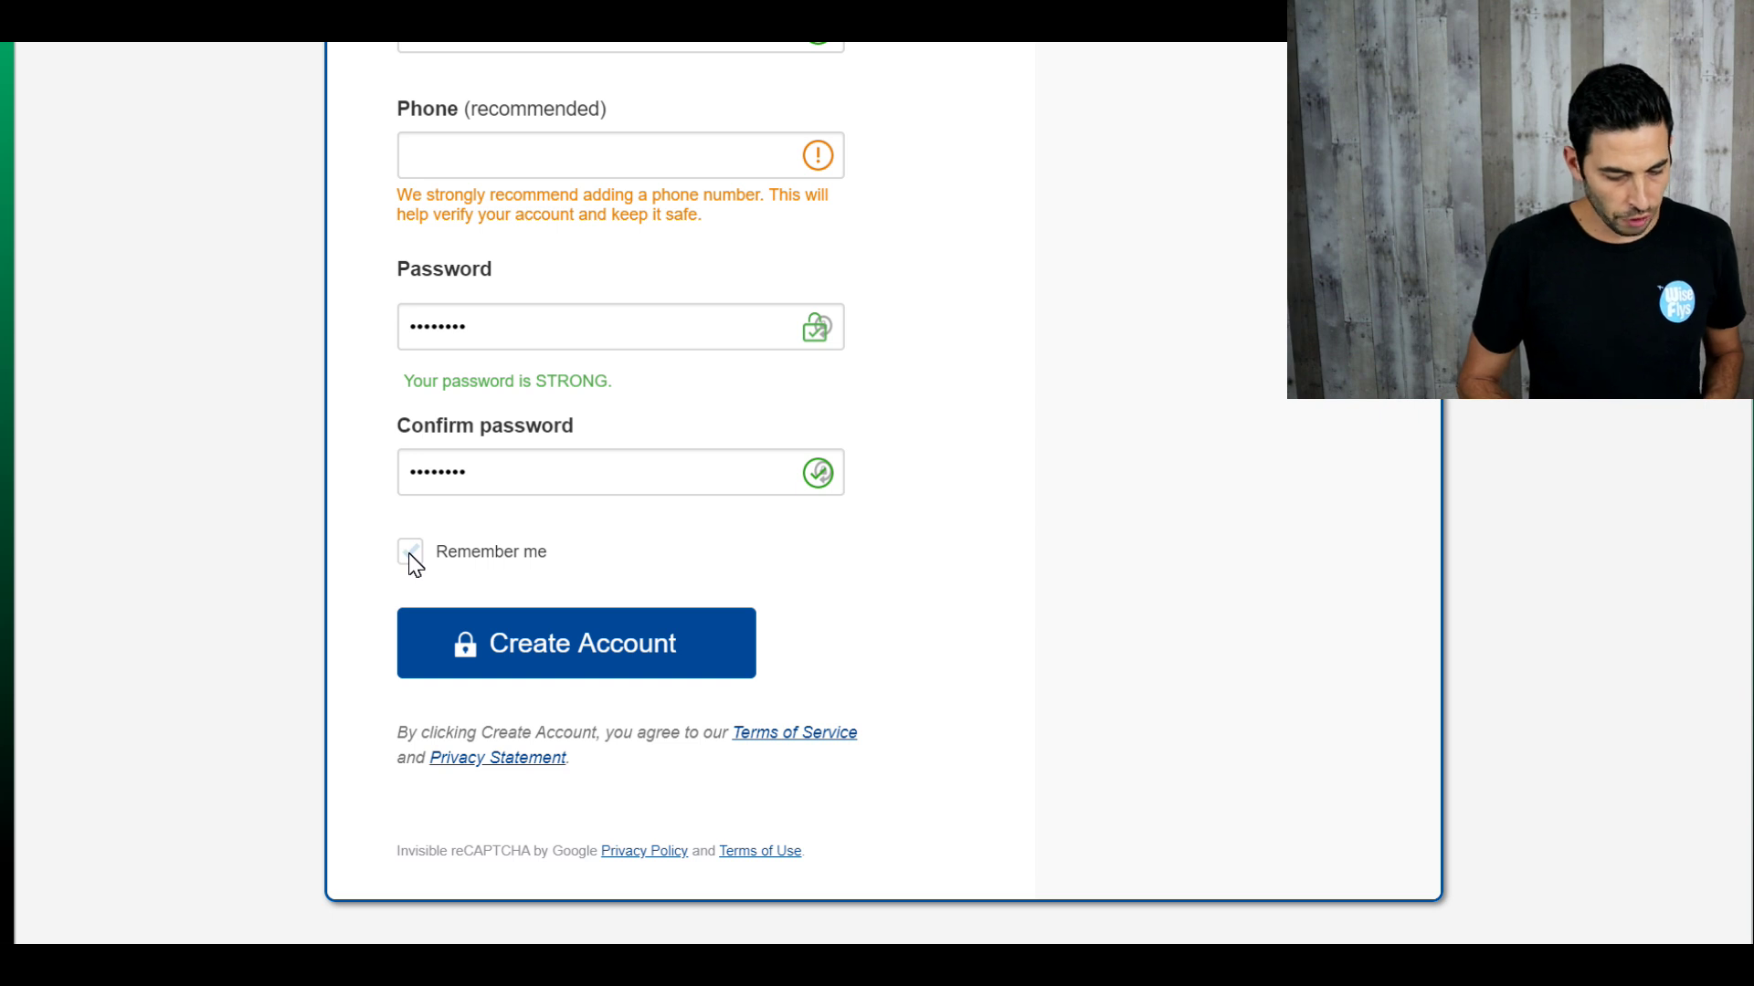
left_click(410, 554)
left_click(519, 638)
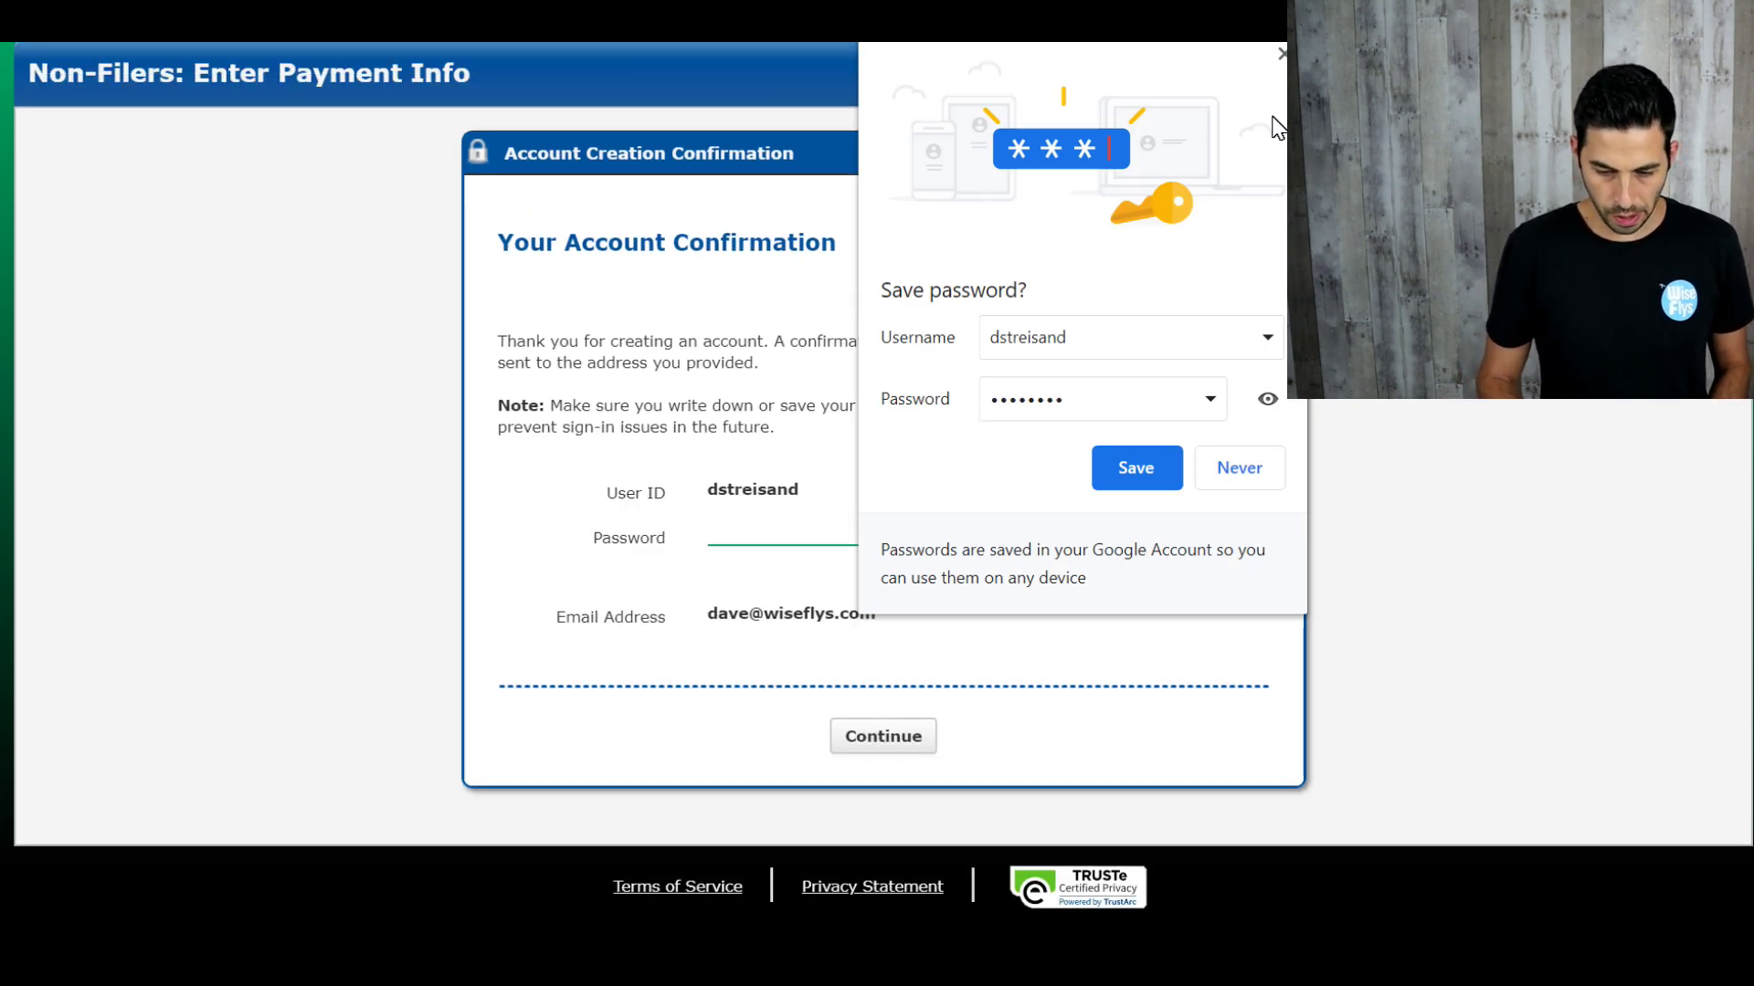
left_click(1282, 54)
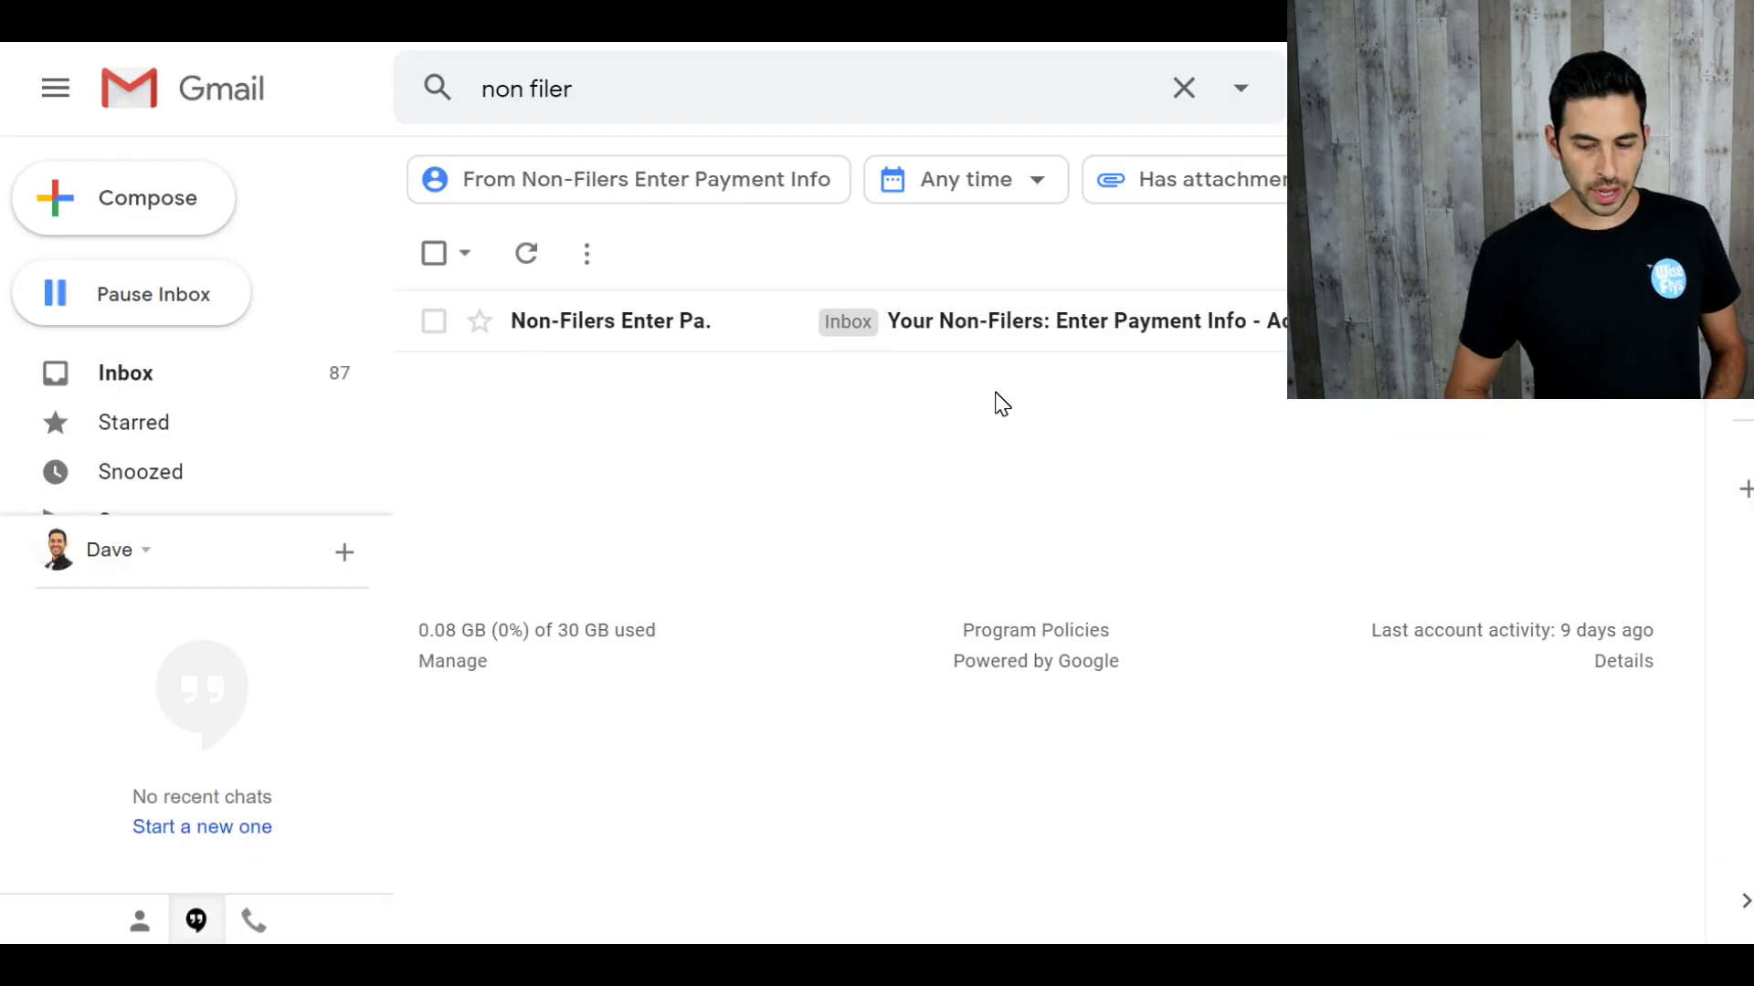
Step: Open the Non-Filers confirmation email in Gmail and scroll to its confirmation link
left_click(642, 321)
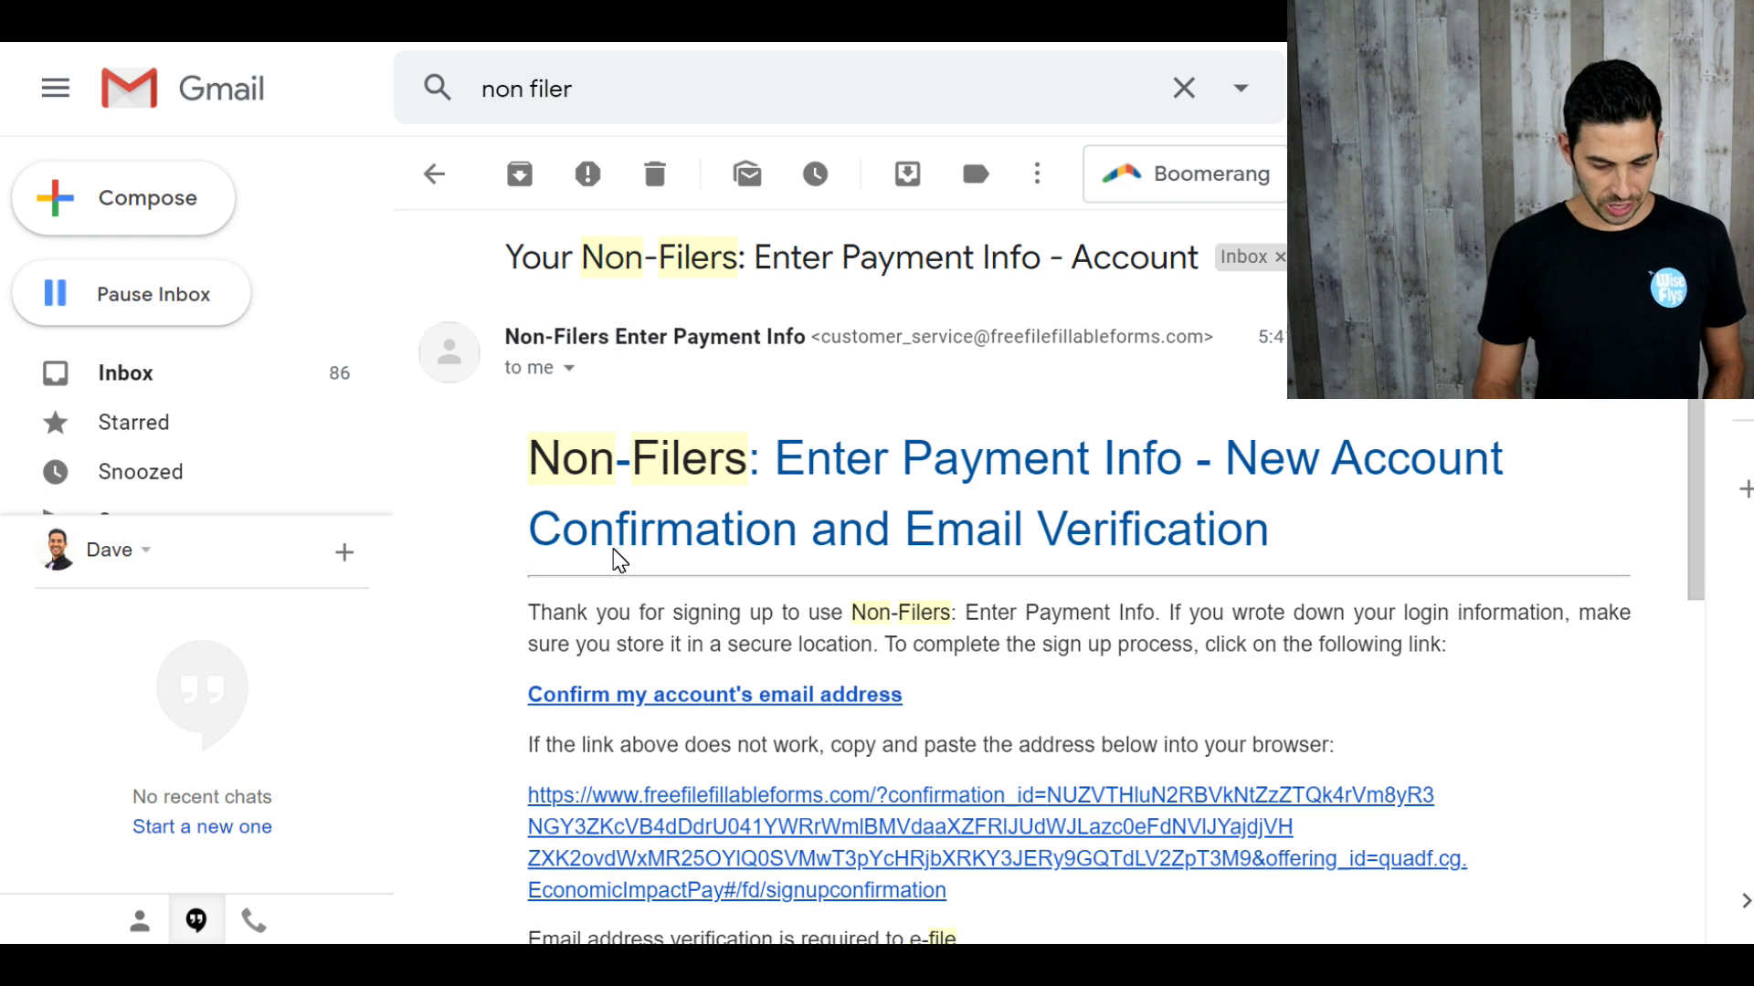
scroll(619, 559, "down", 1)
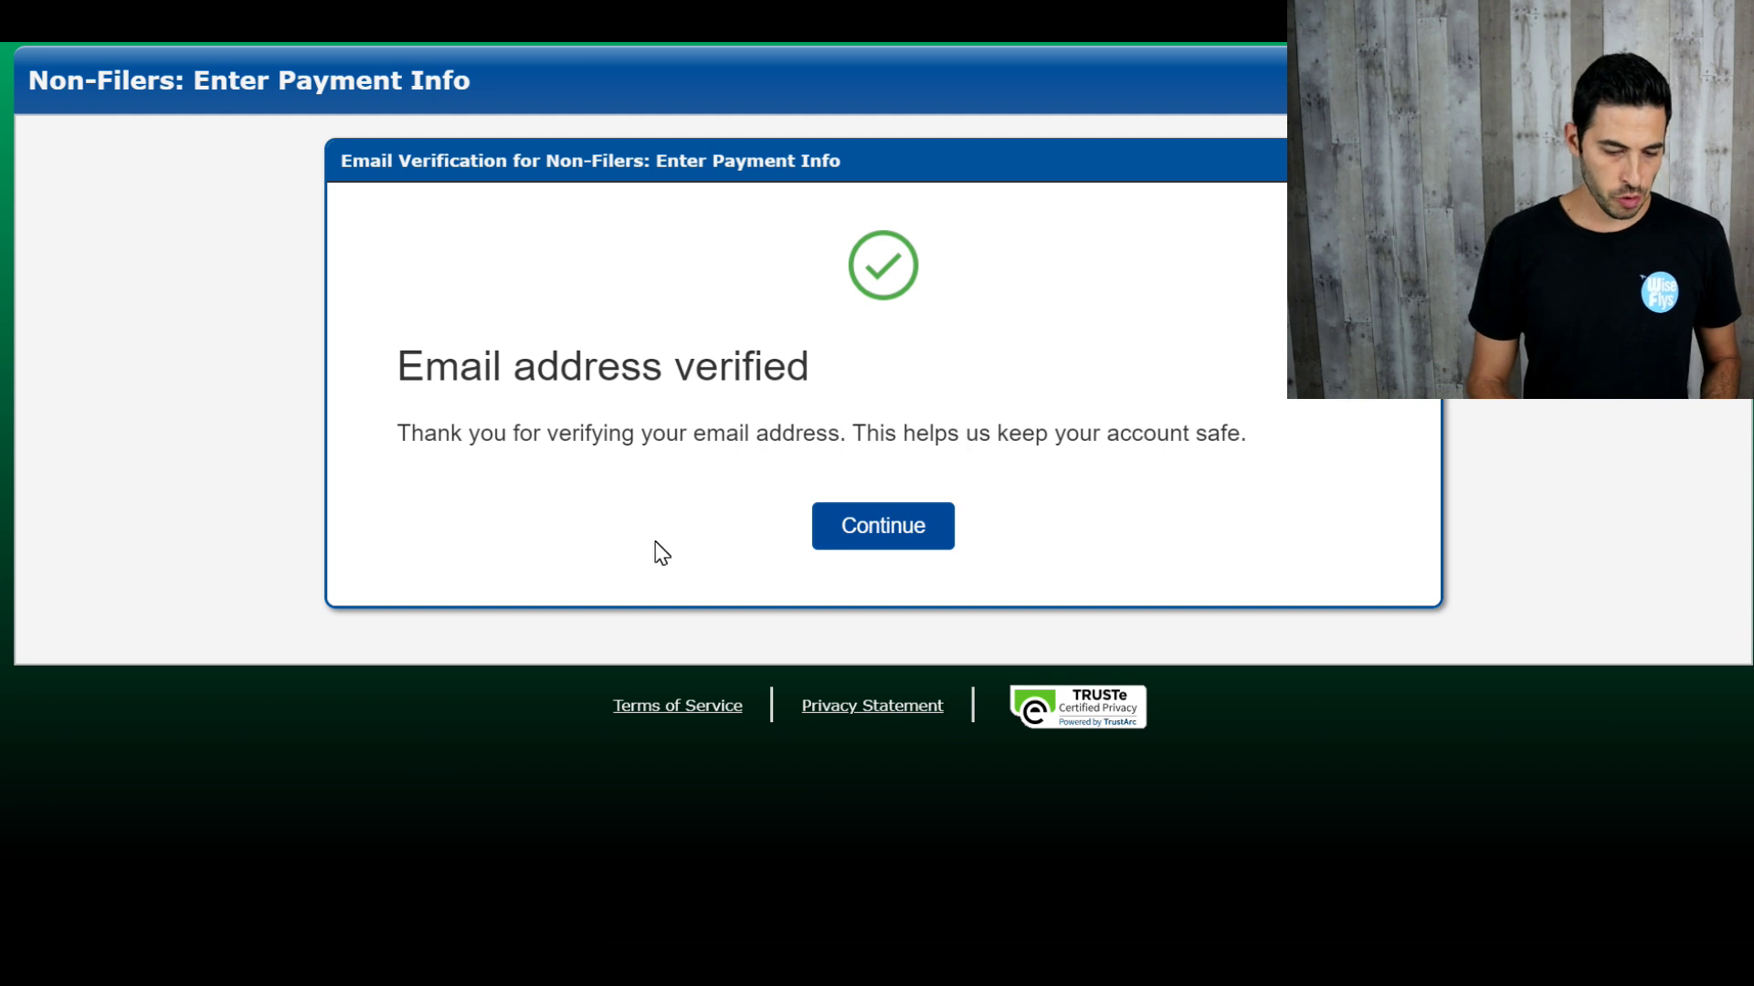
Step: Continue past the Email address verified notice and restart the Non-Filers process
left_click(893, 540)
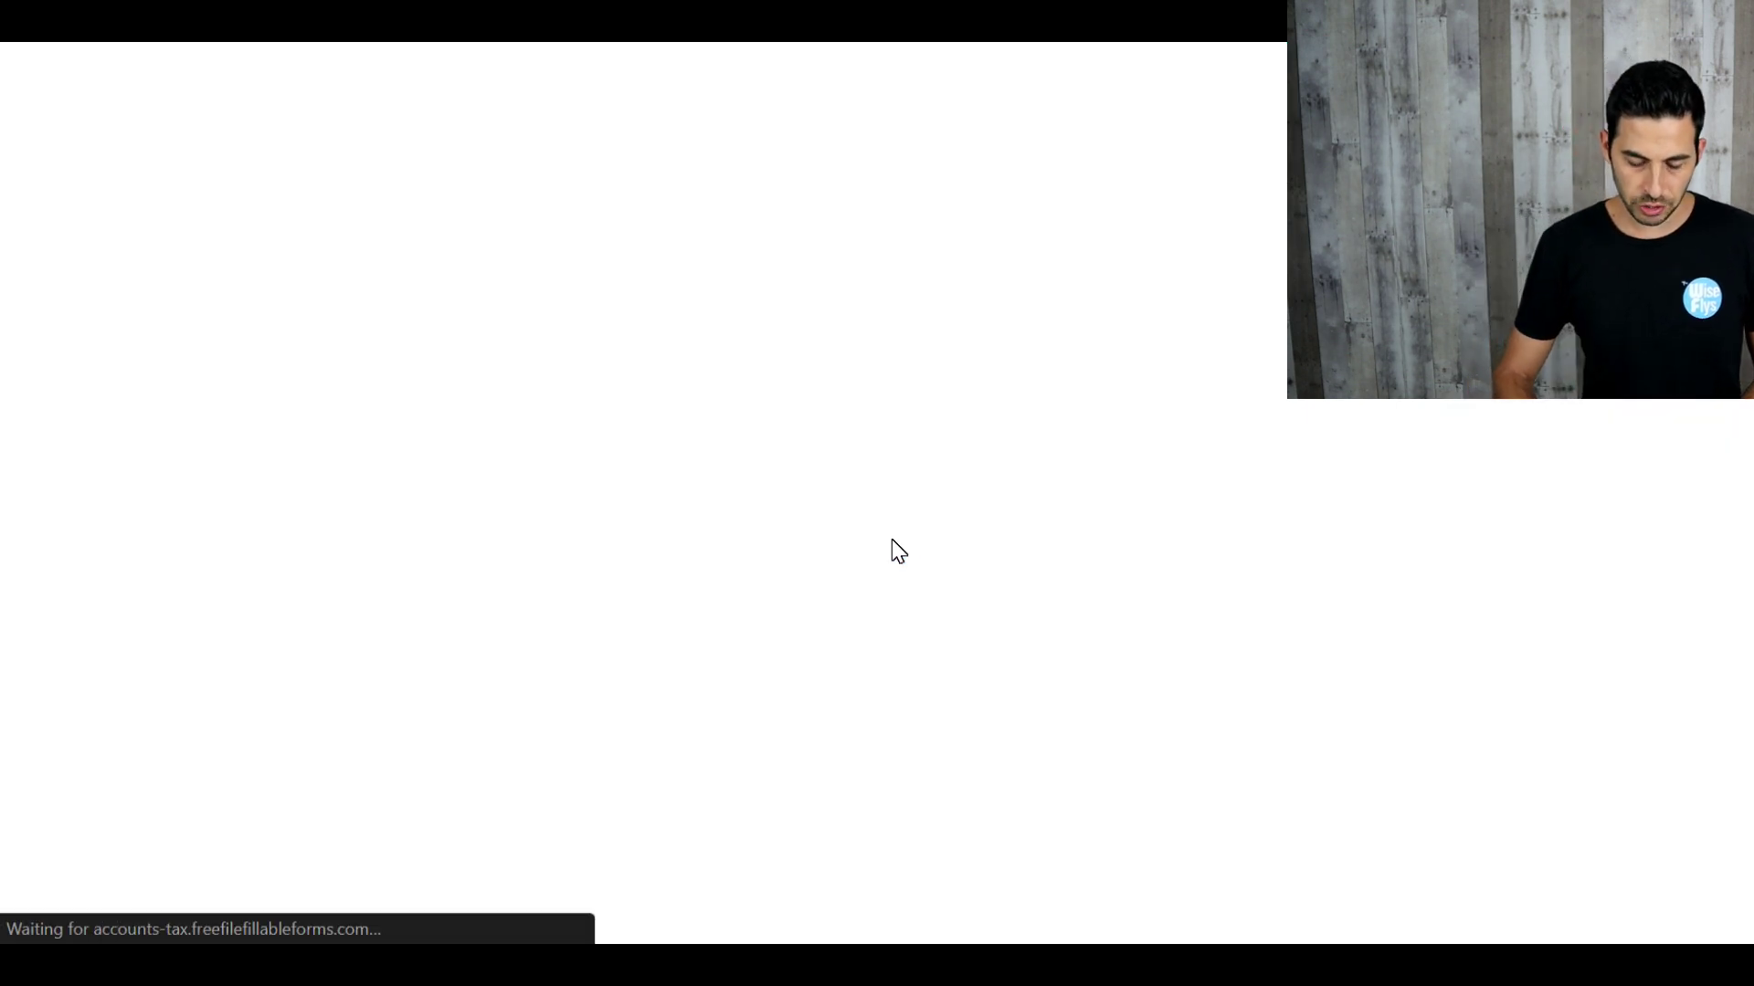
scroll(900, 548, "down", 2)
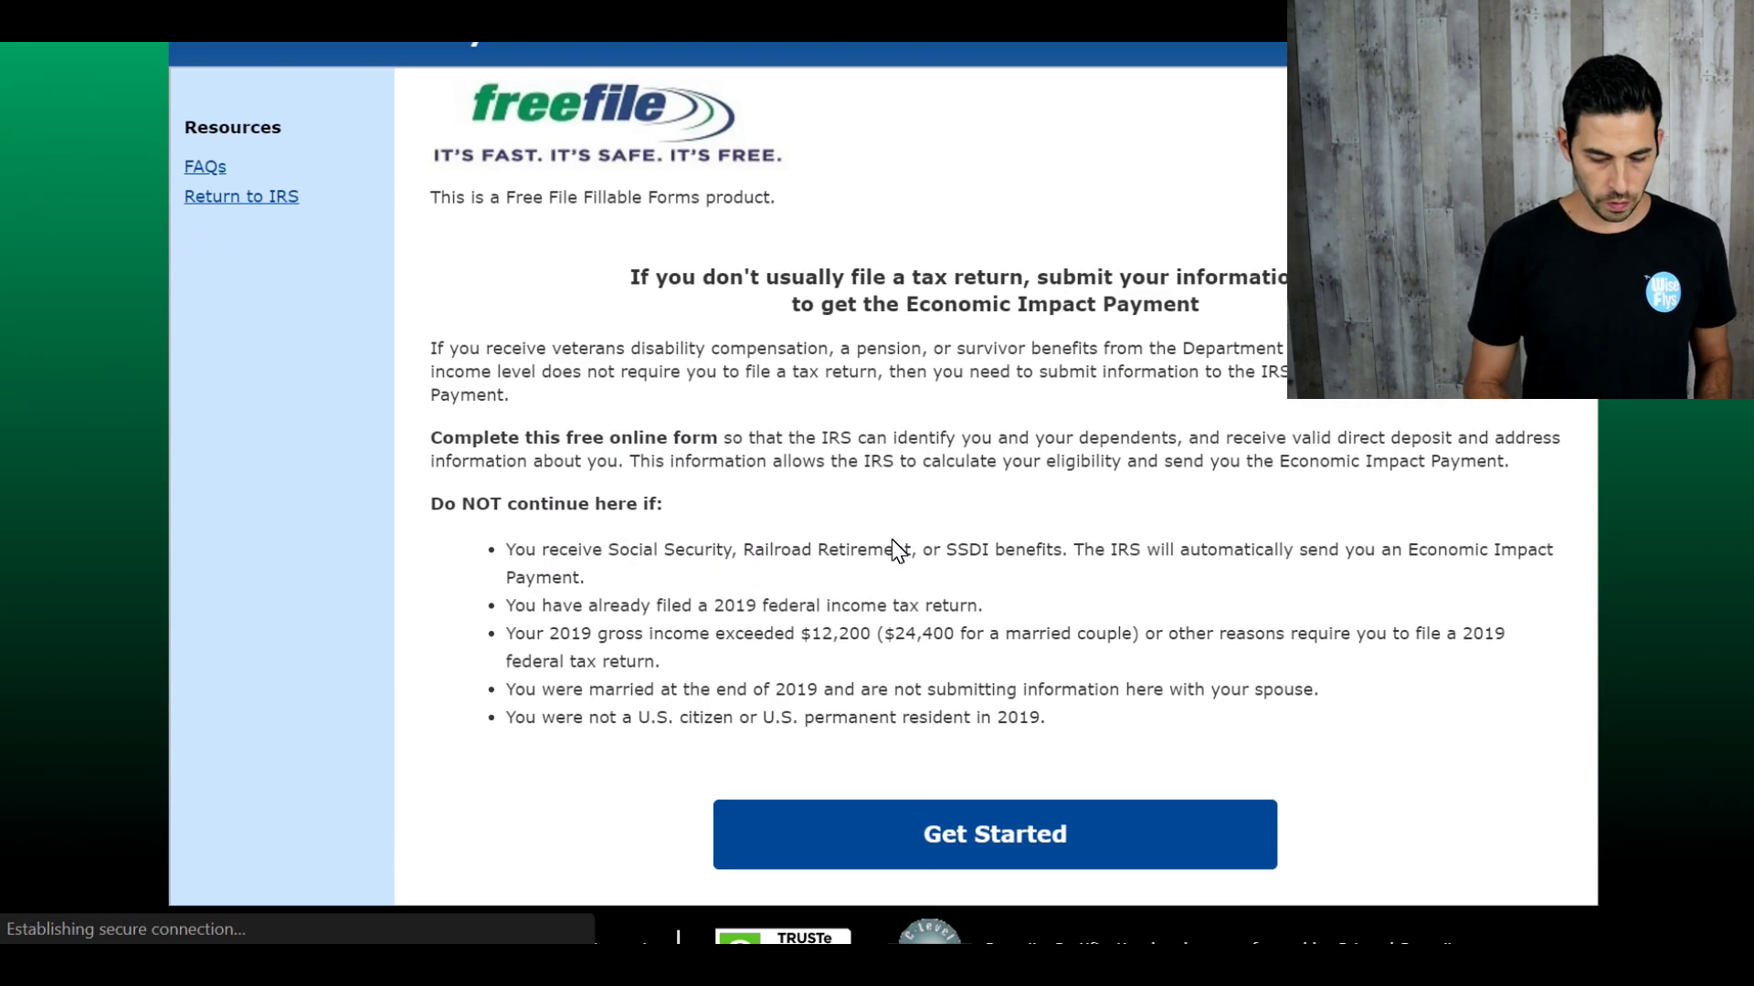
left_click(937, 773)
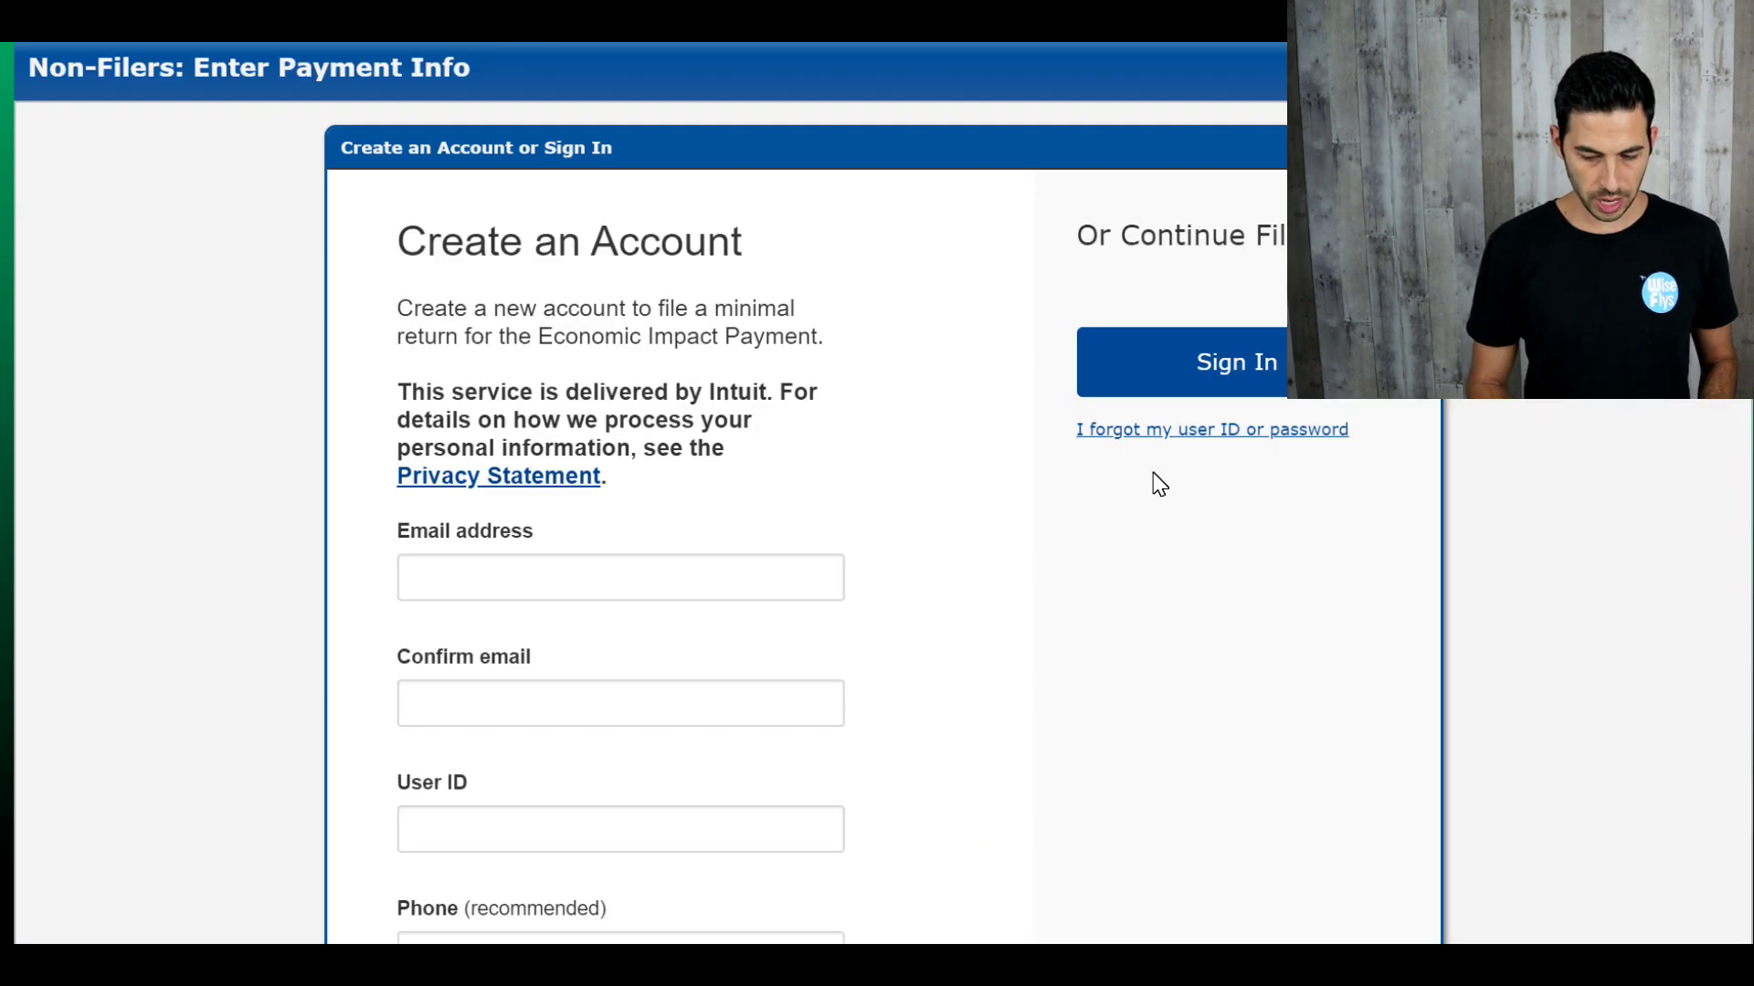
Step: Sign in to the existing Non-Filers account using the browser's saved password
left_click(1212, 385)
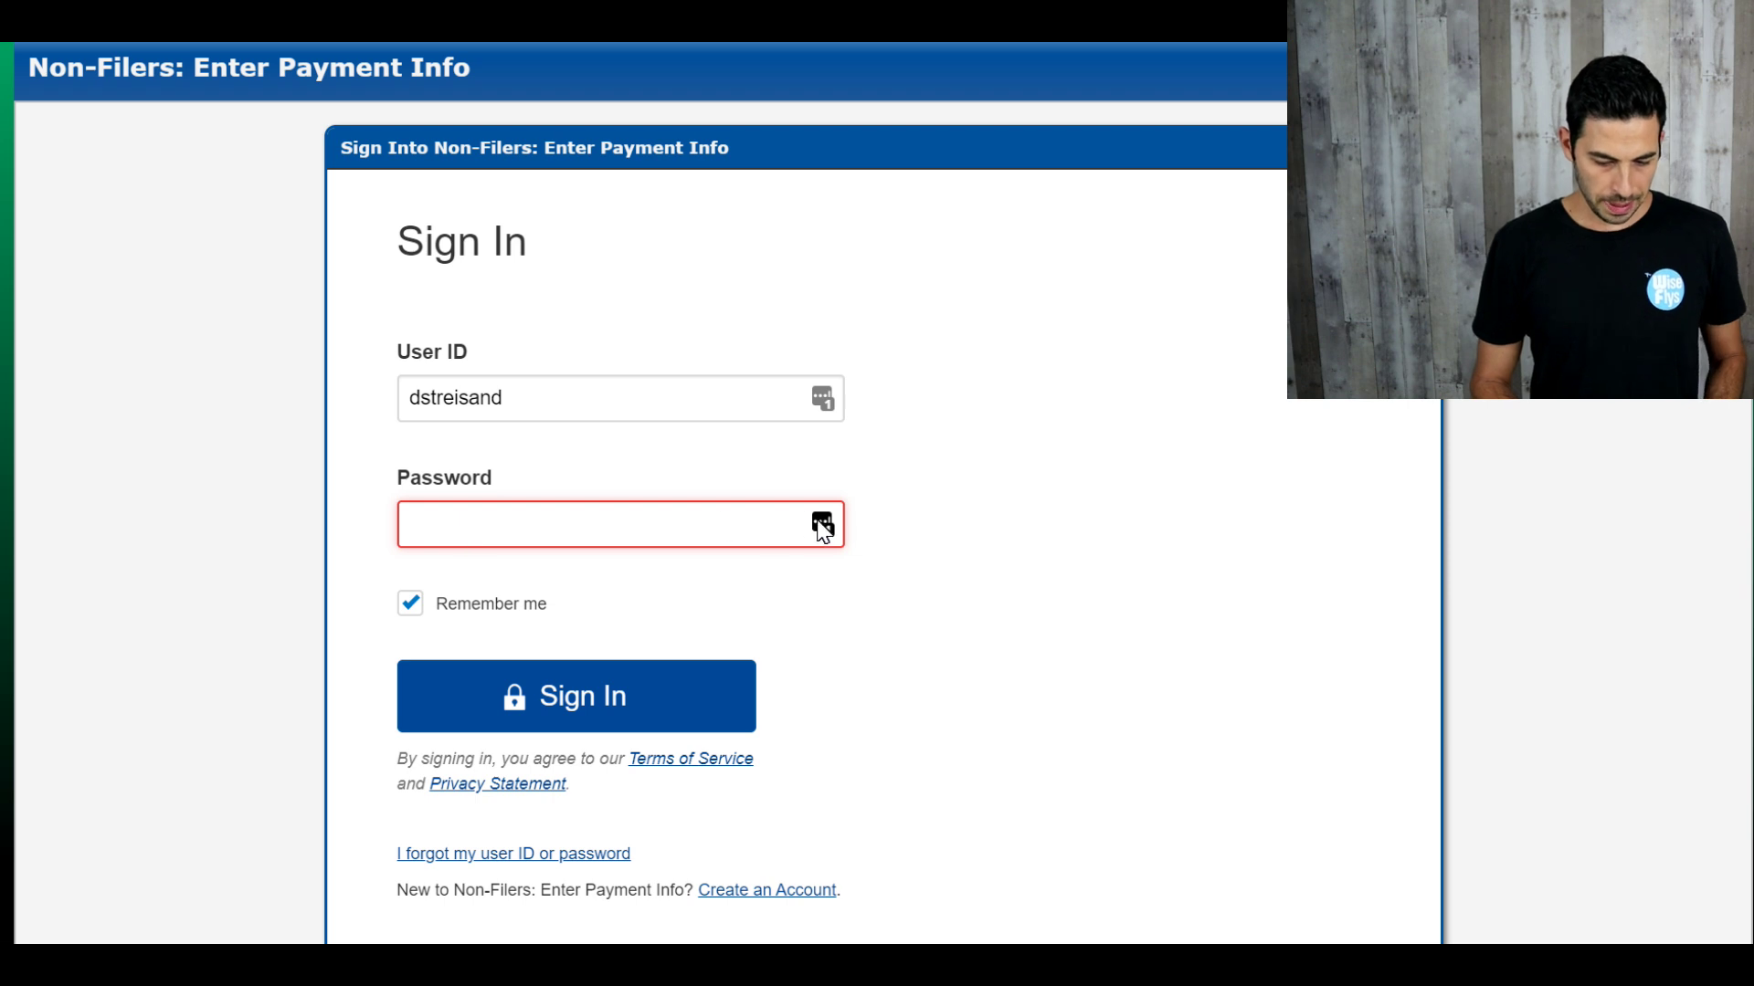
left_click(822, 524)
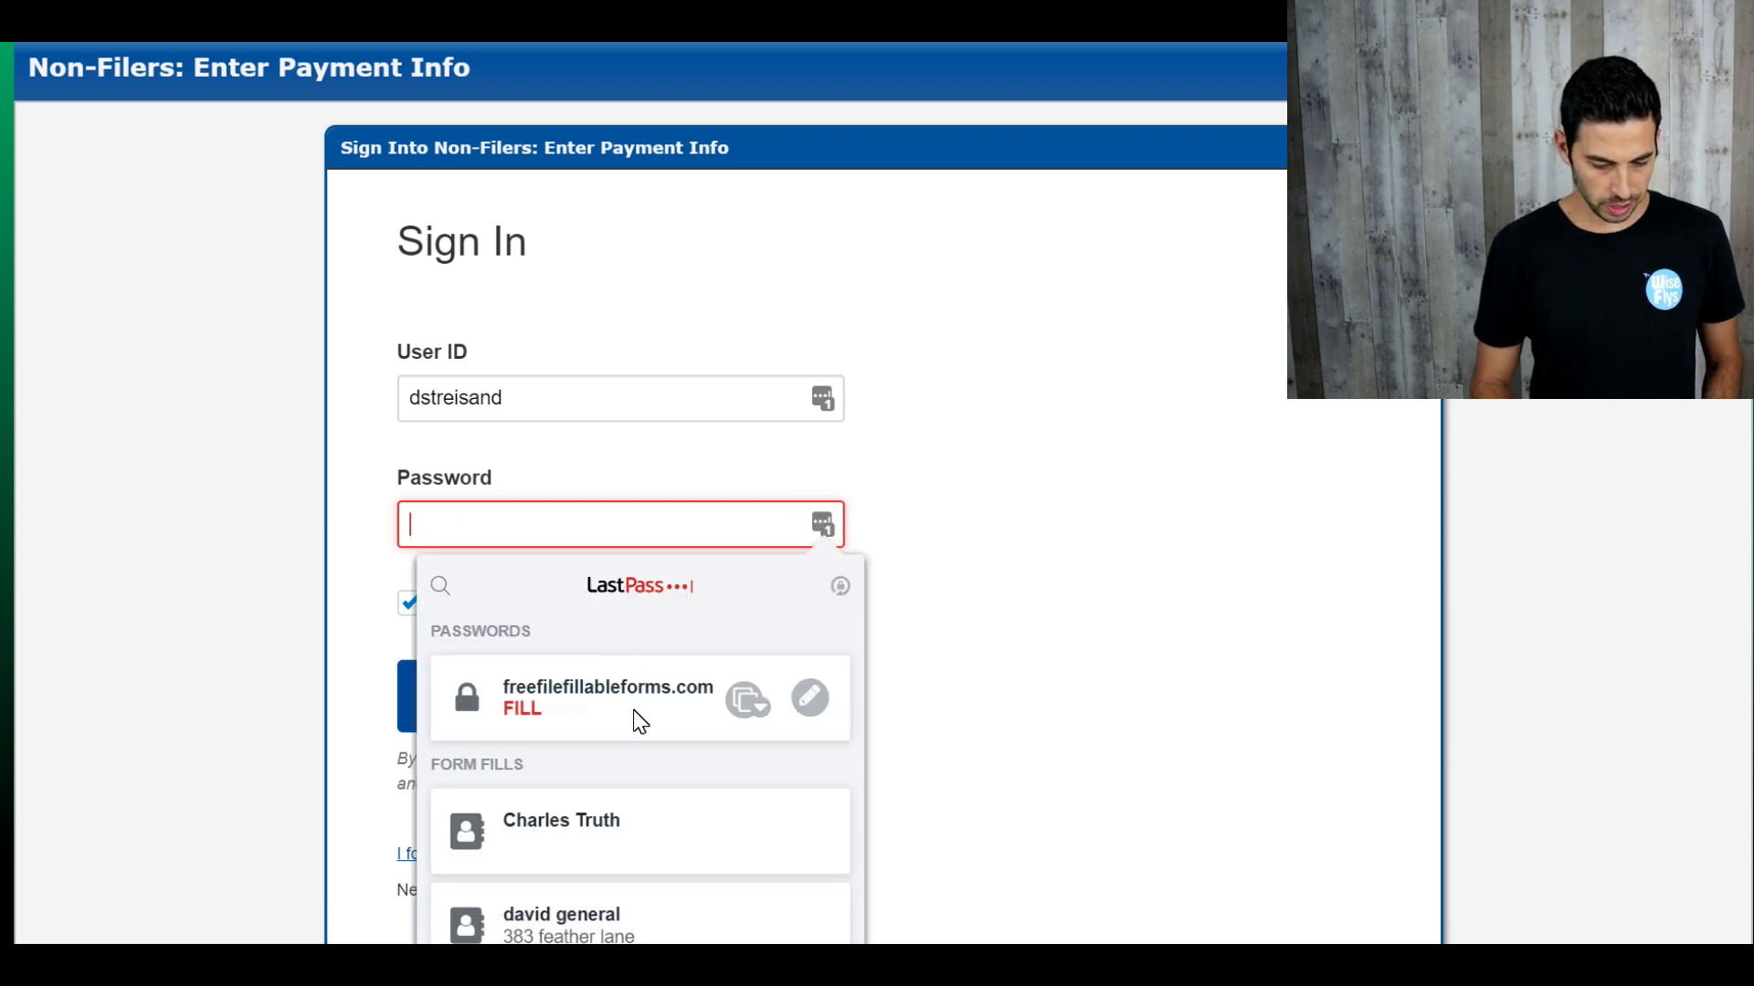
left_click(634, 717)
left_click(599, 699)
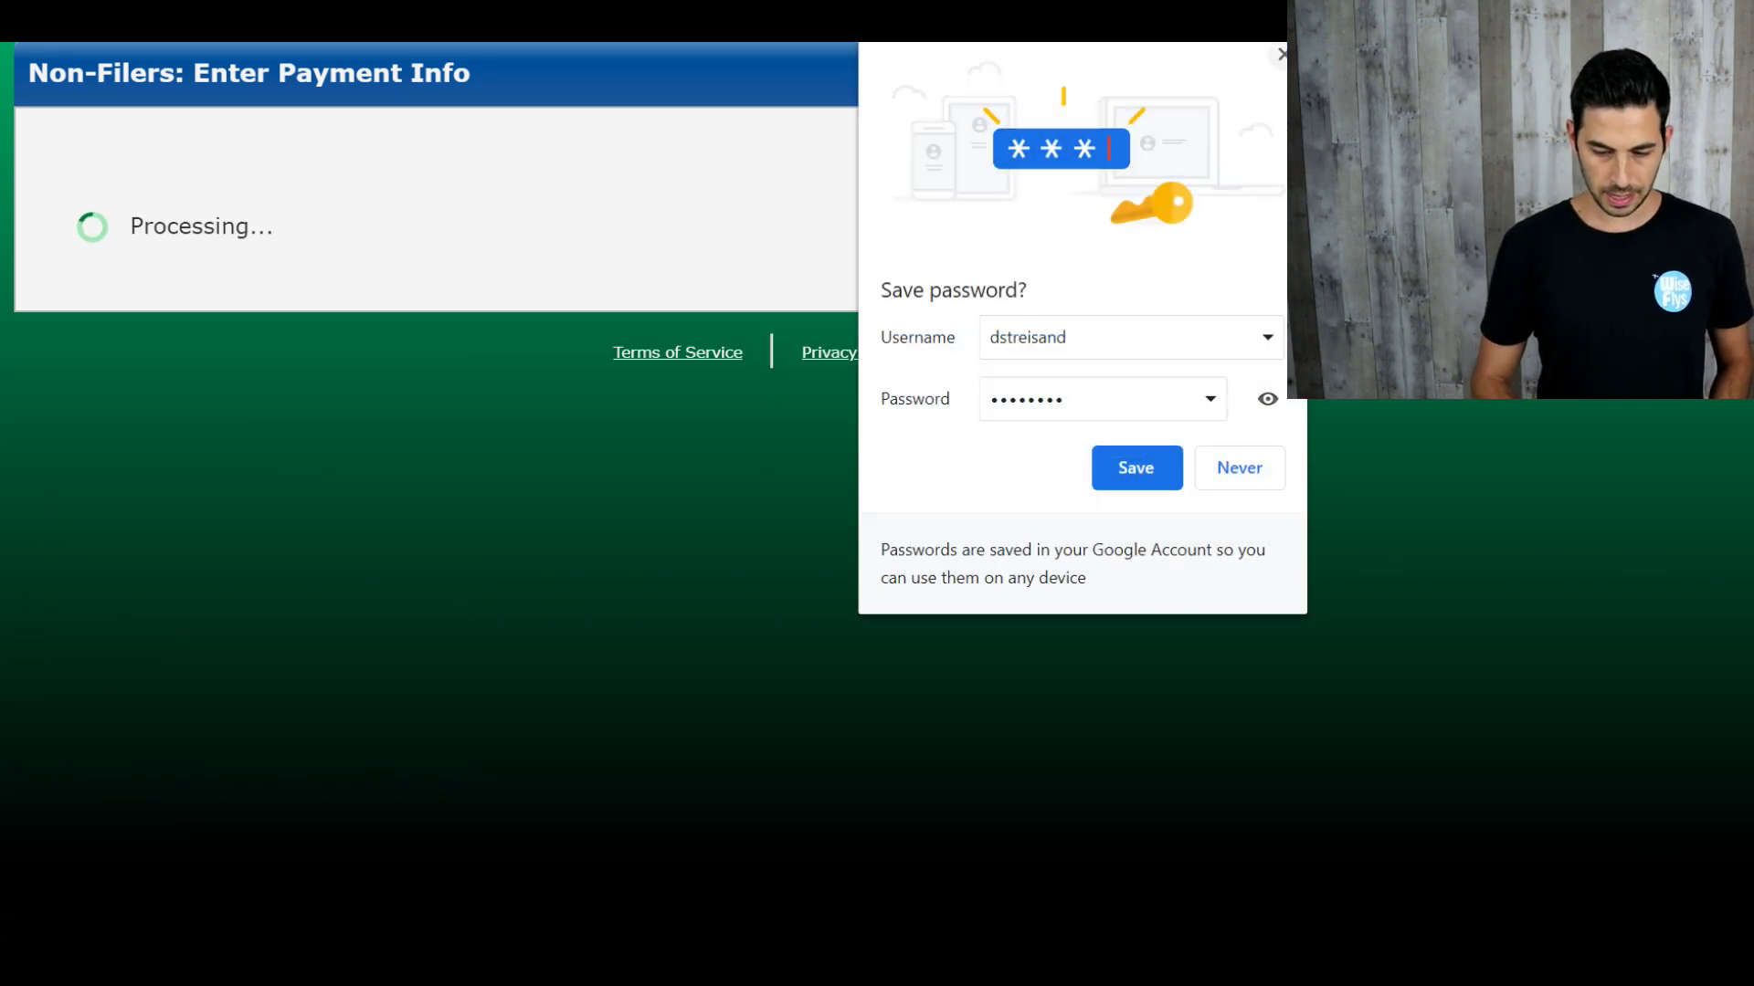
left_click(1281, 54)
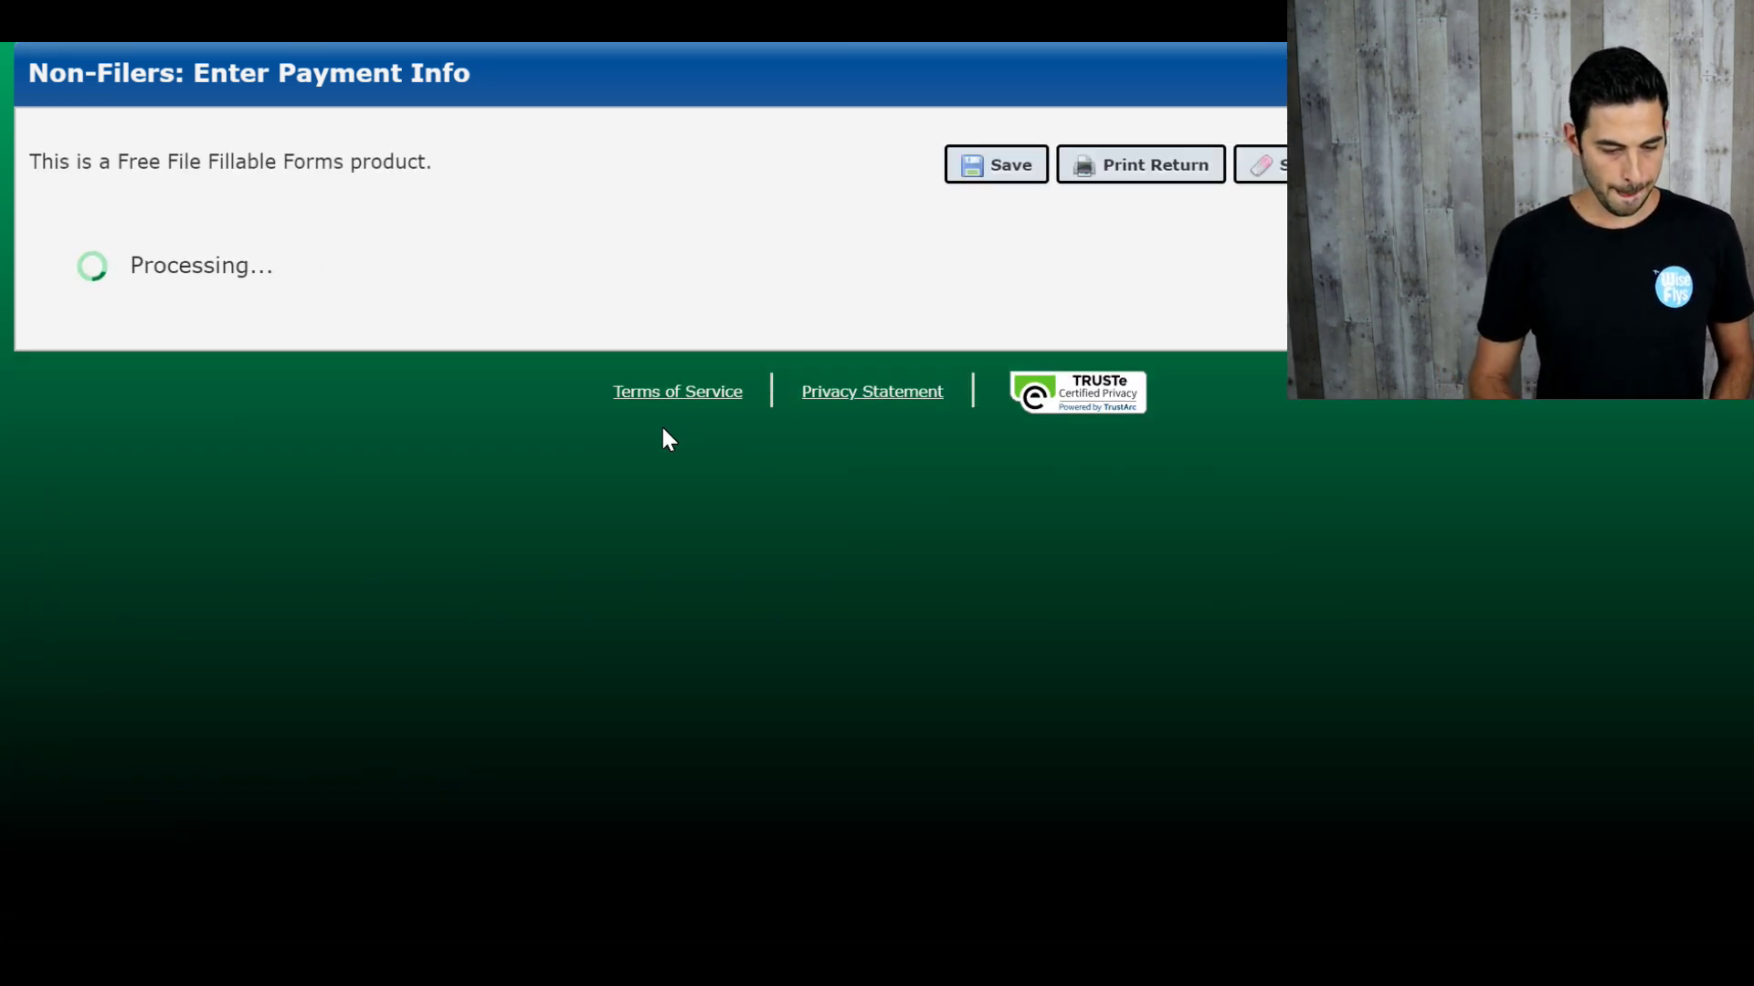
Step: Choose Married filing jointly and fill the filer's name from a saved autofill suggestion
scroll(668, 439, "down", 1)
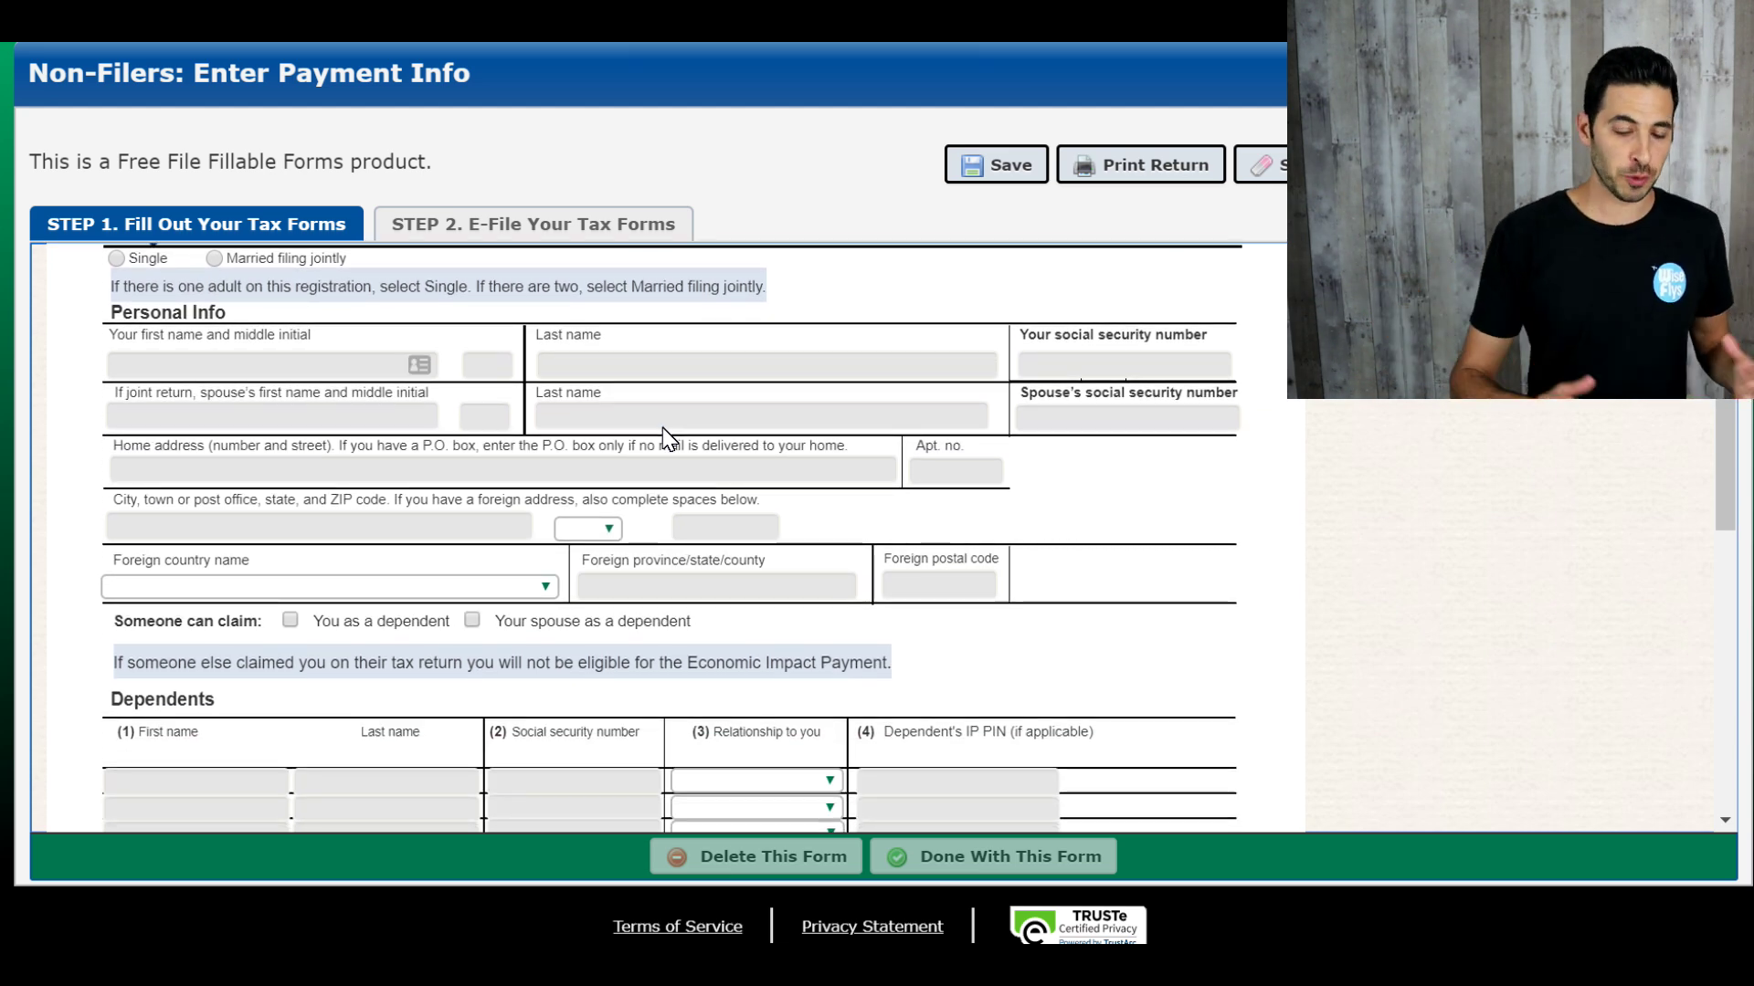
scroll(668, 438, "up", 1)
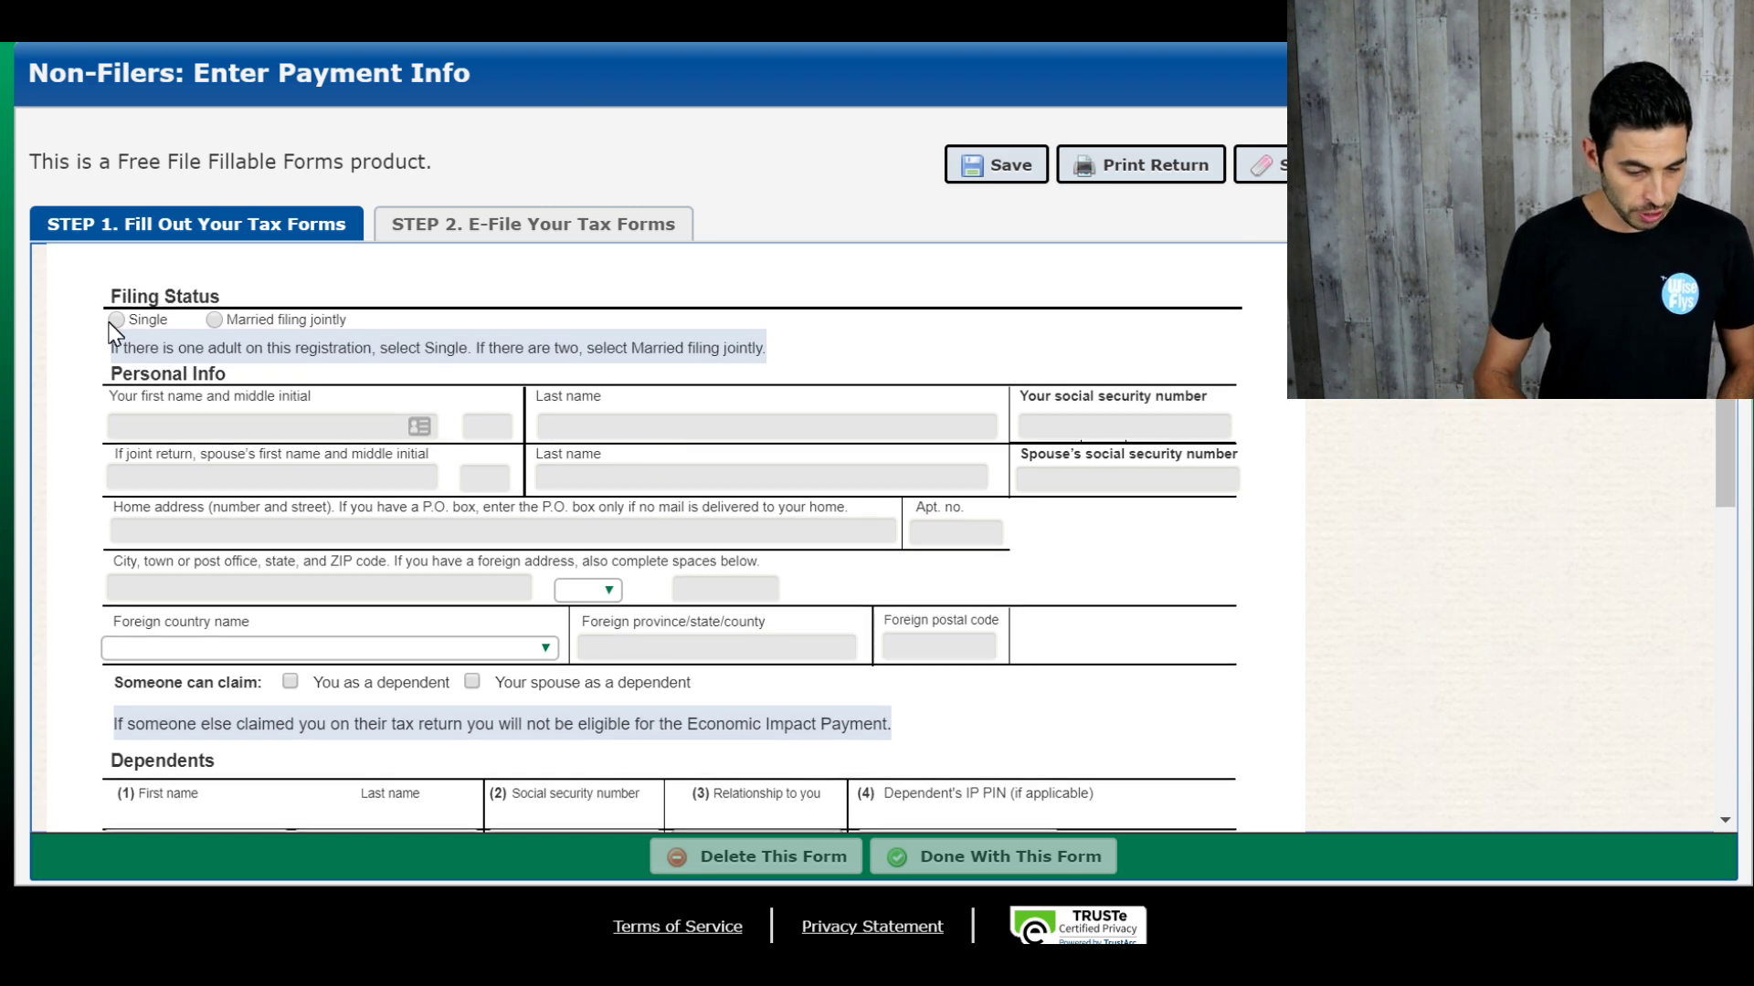
scroll(111, 331, "up", 1)
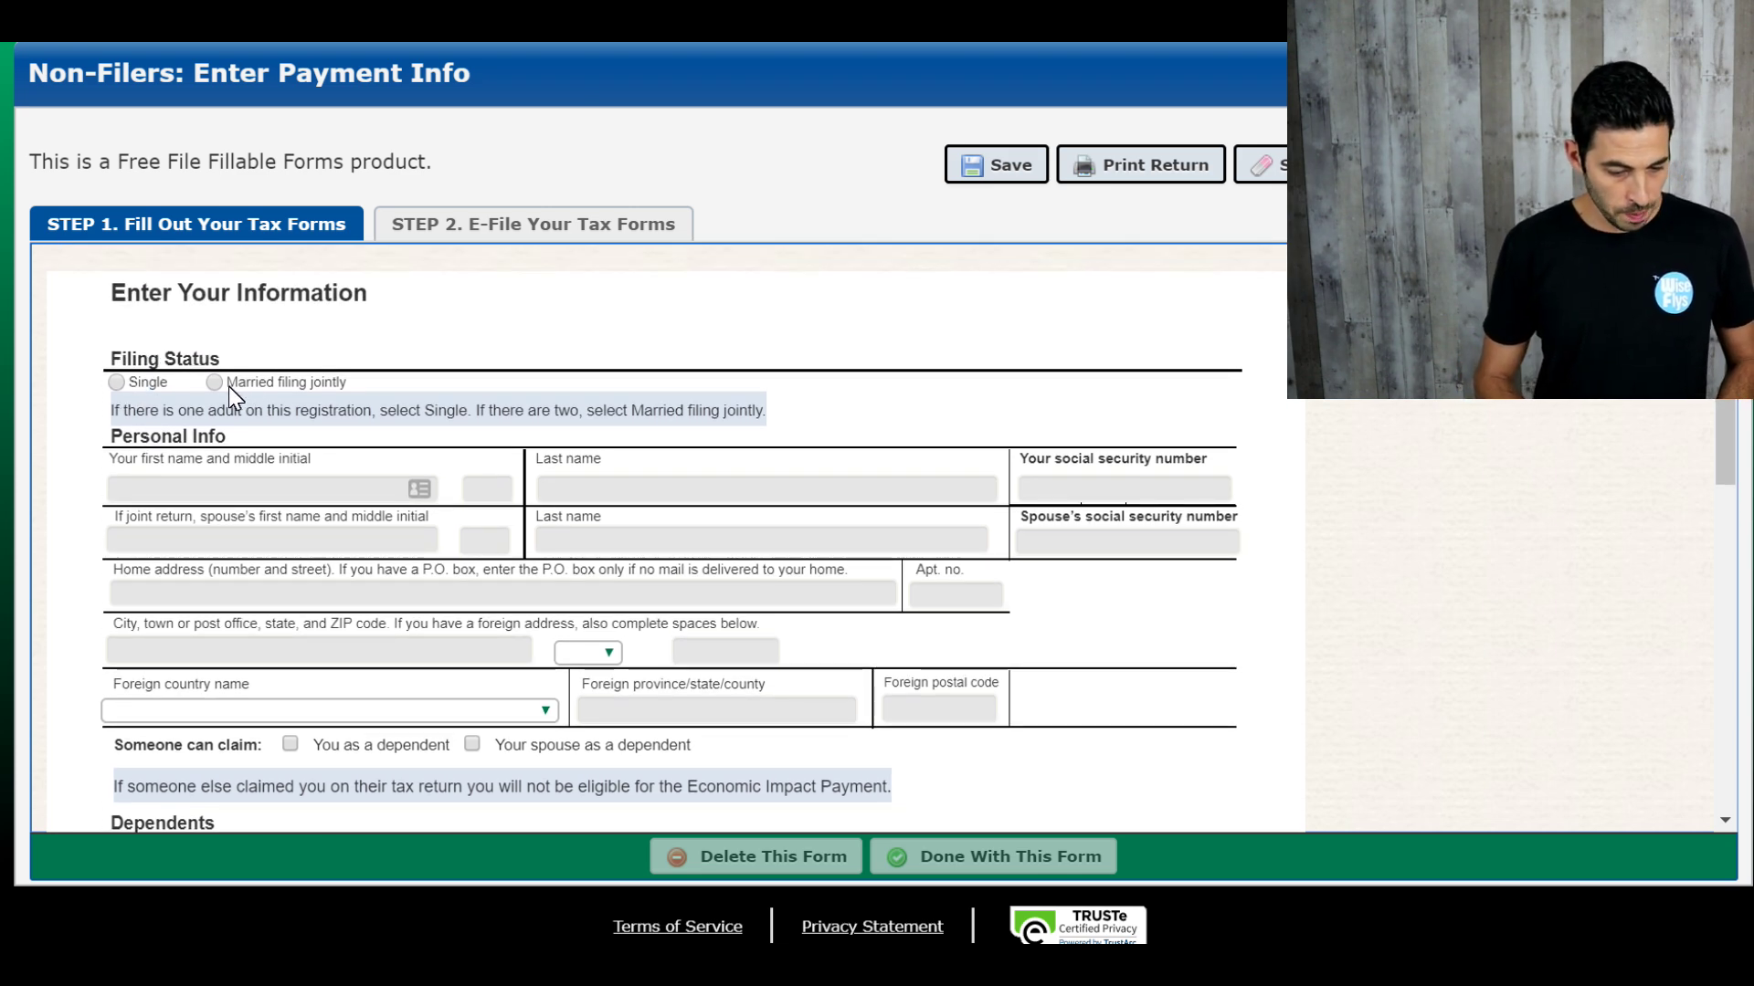
left_click(217, 384)
left_click(167, 490)
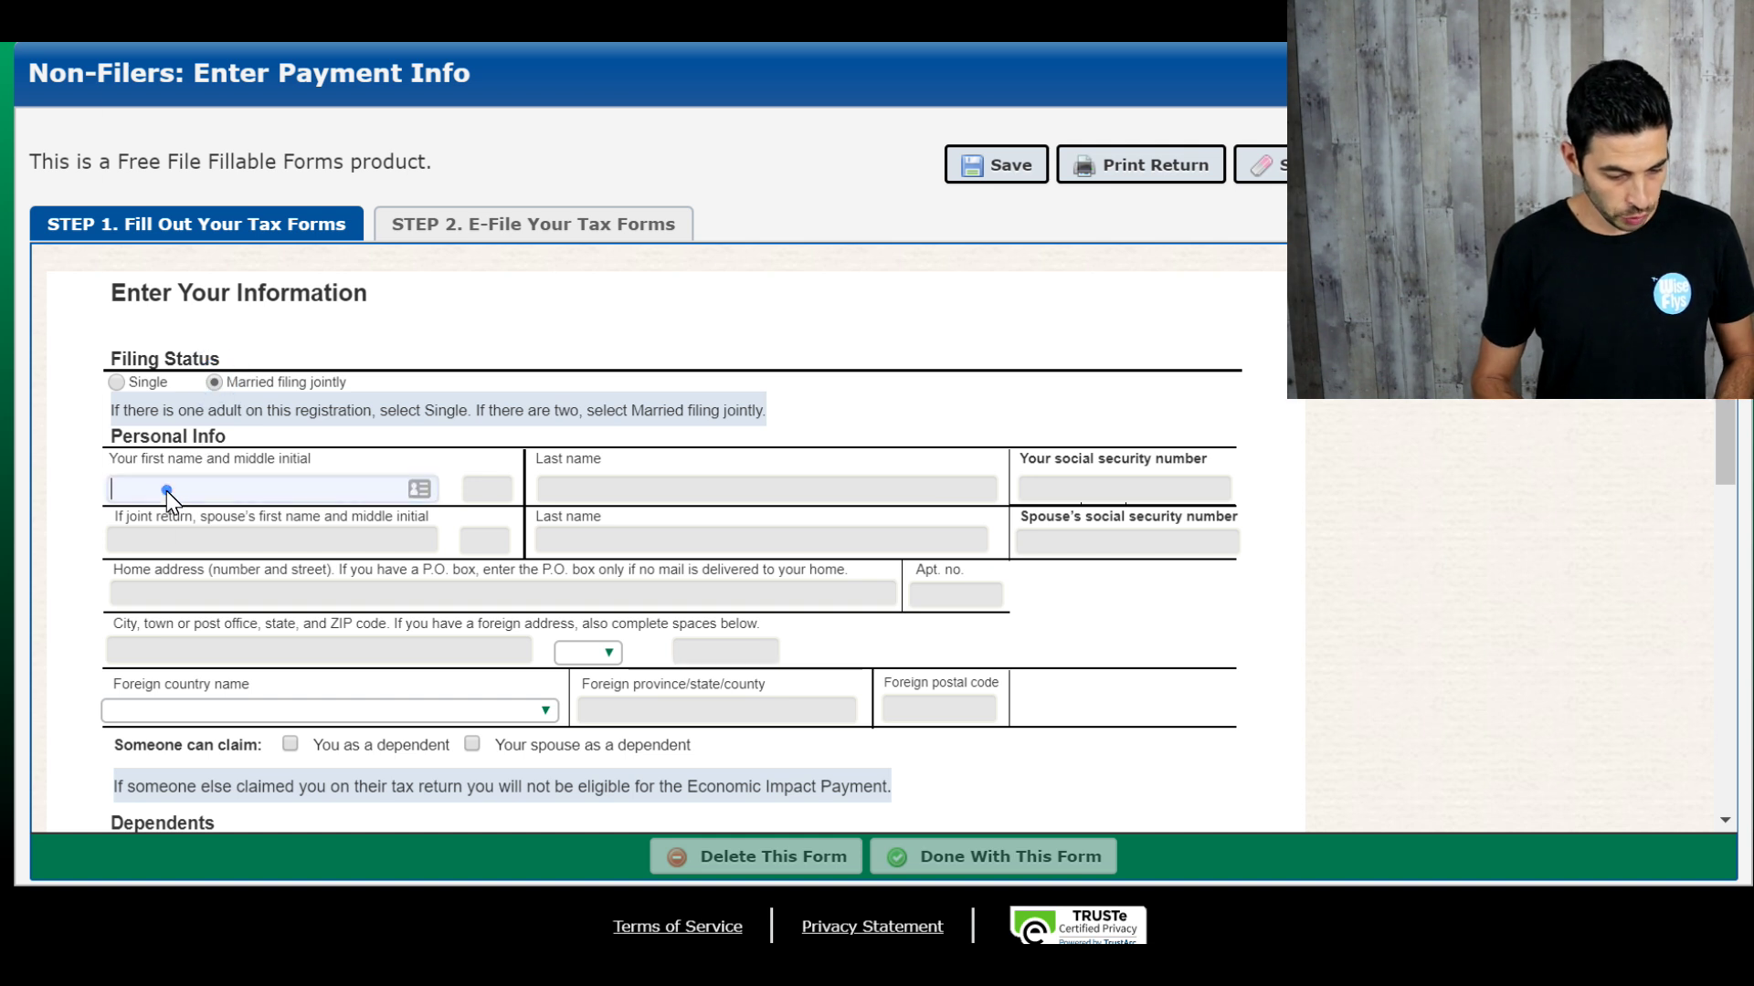
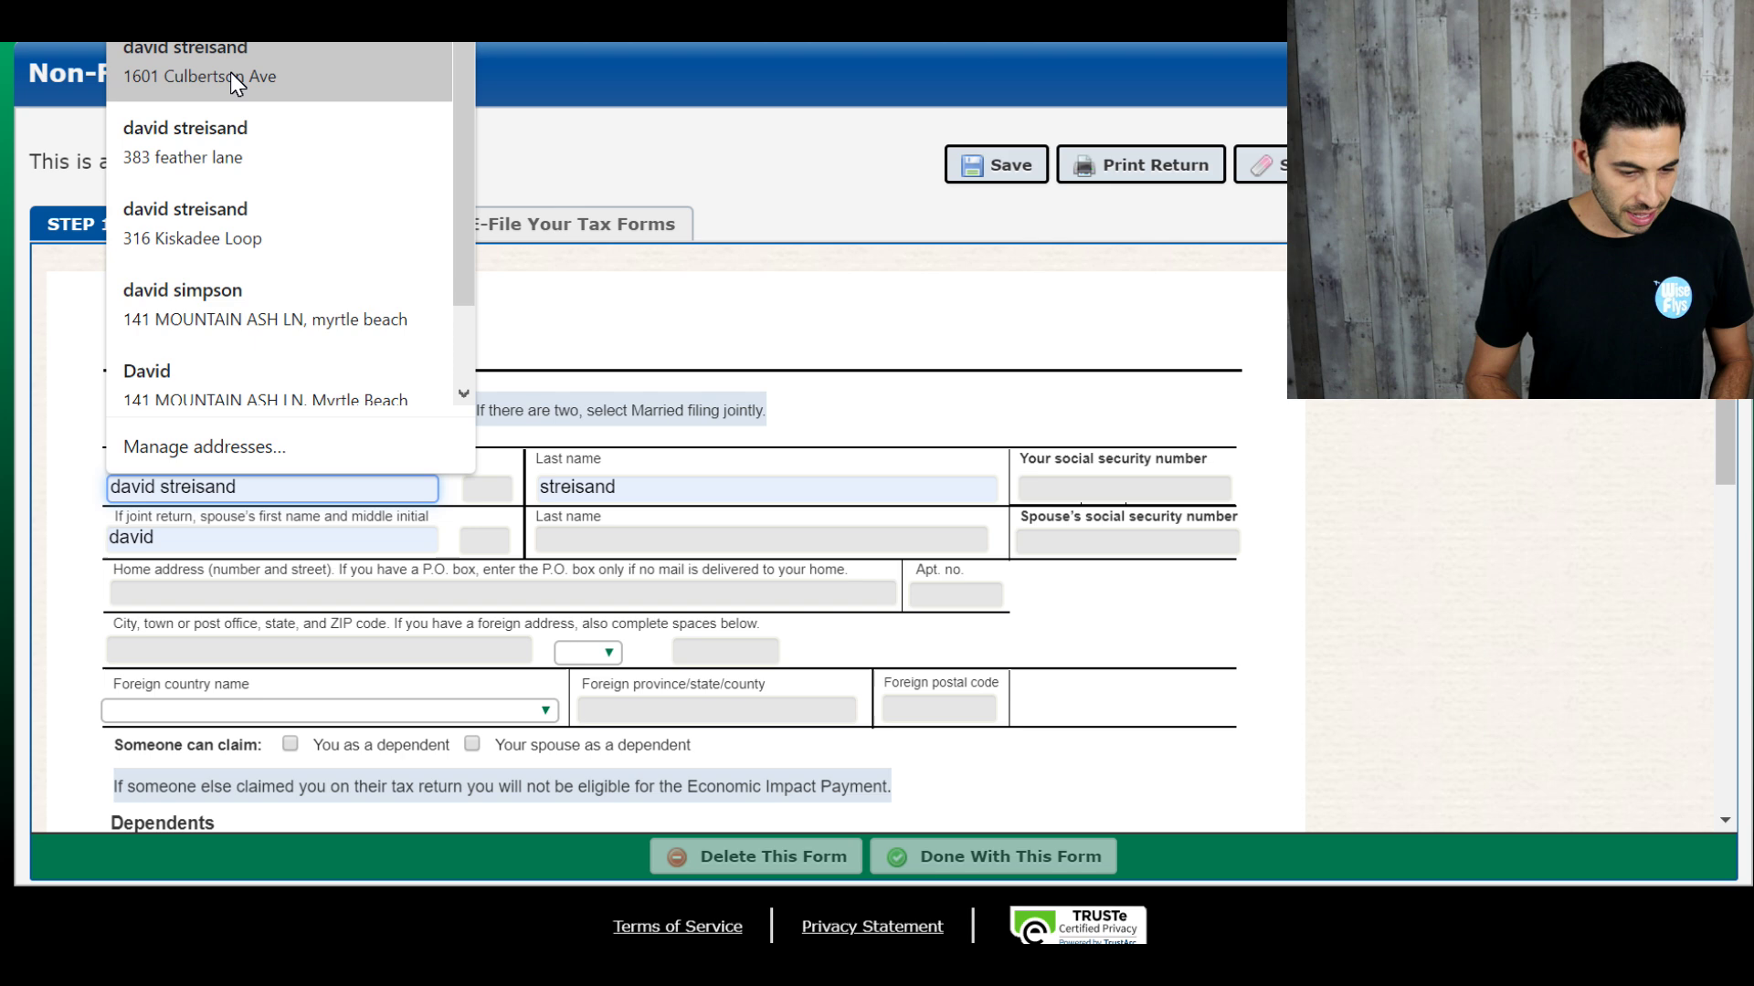
left_click(184, 200)
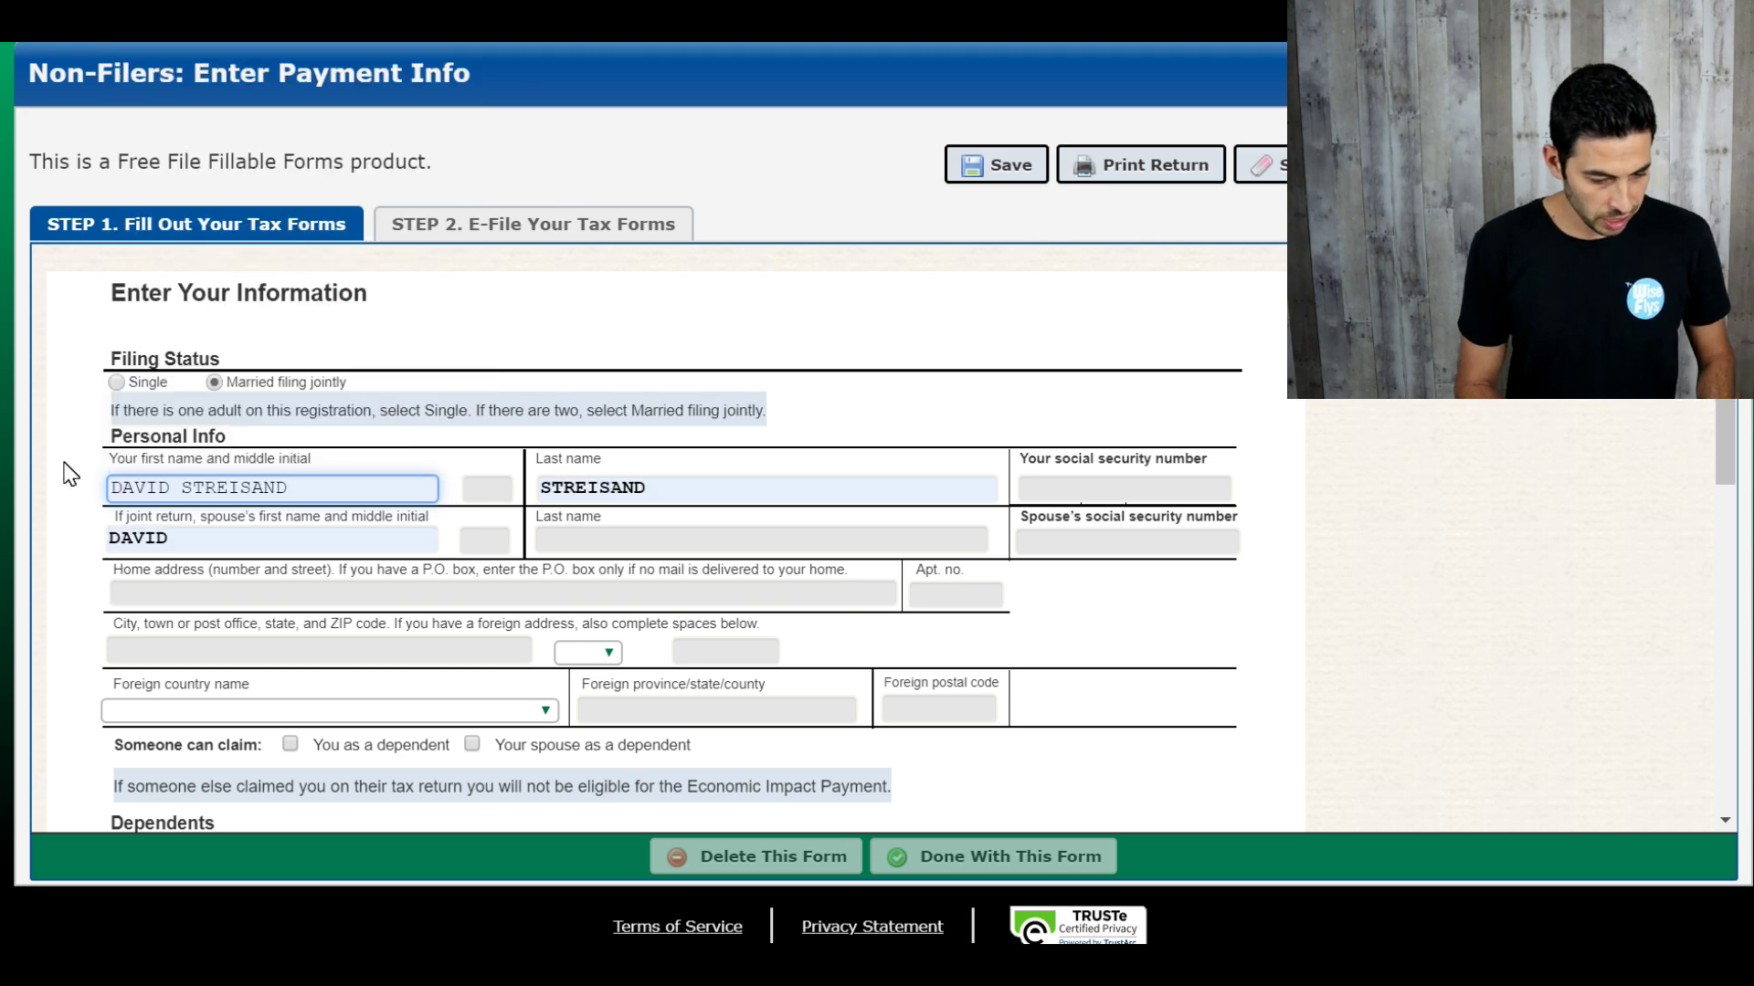
Step: Replace the spouse's first name and enter the spouse's last name via autofill
scroll(68, 473, "down", 1)
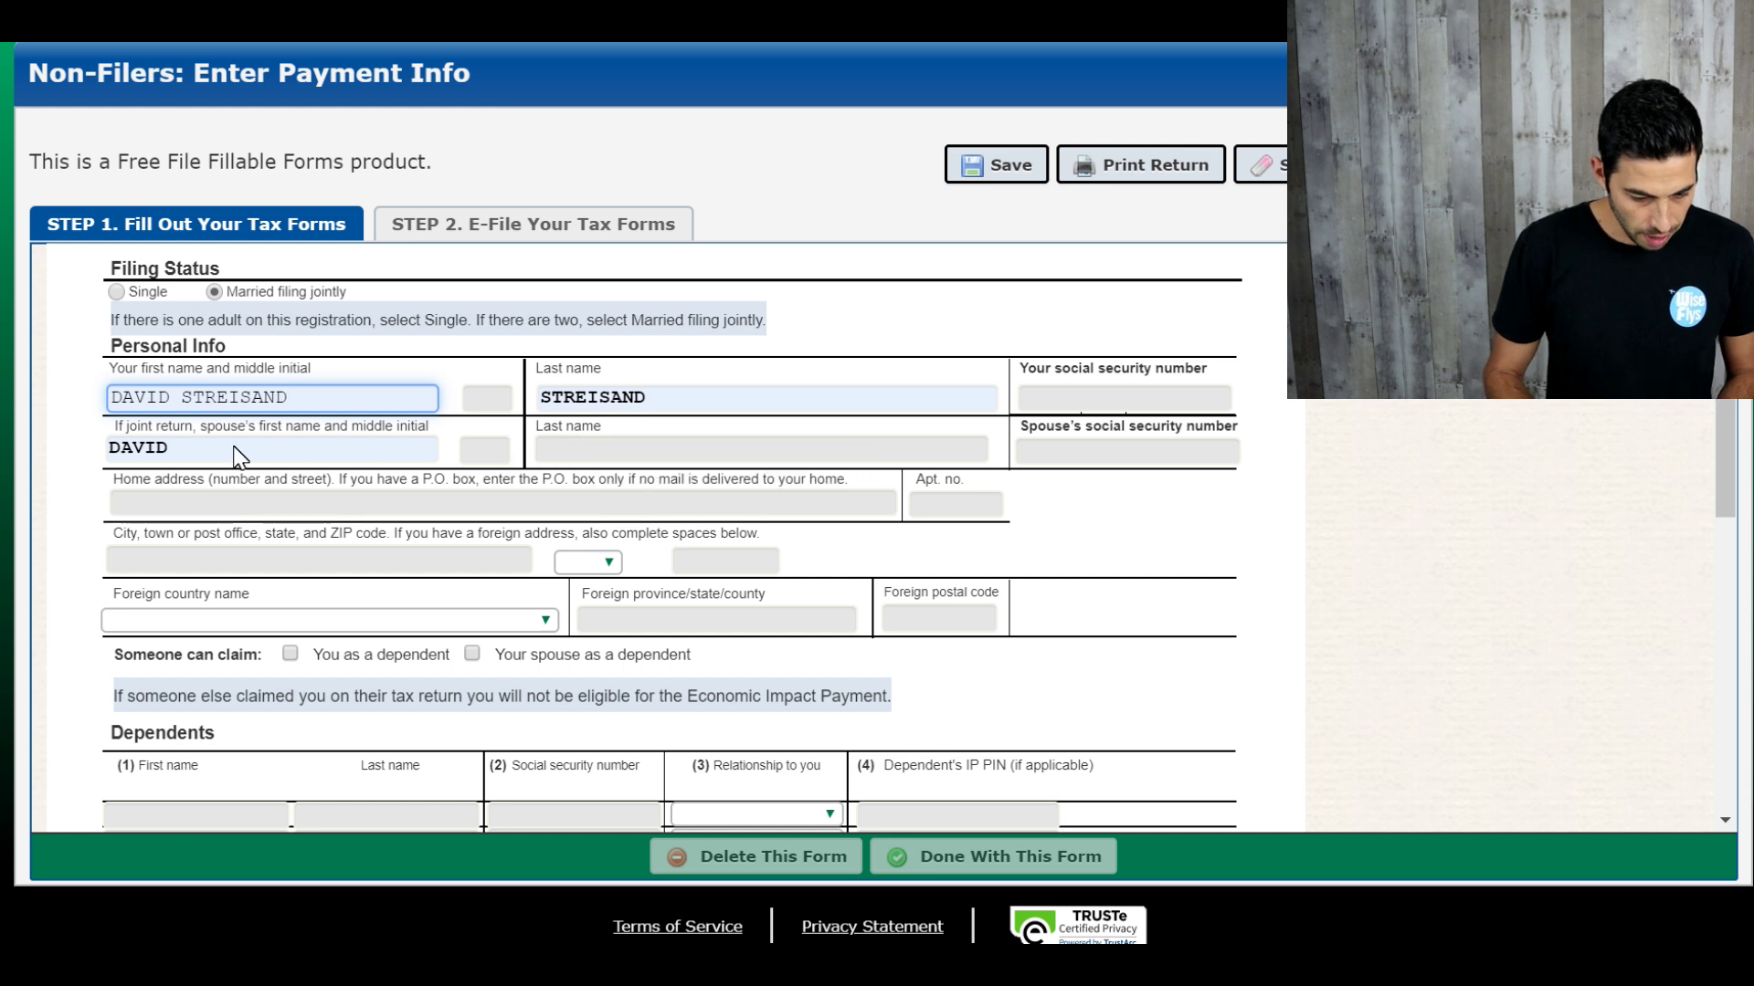
left_click_drag(235, 448, 91, 448)
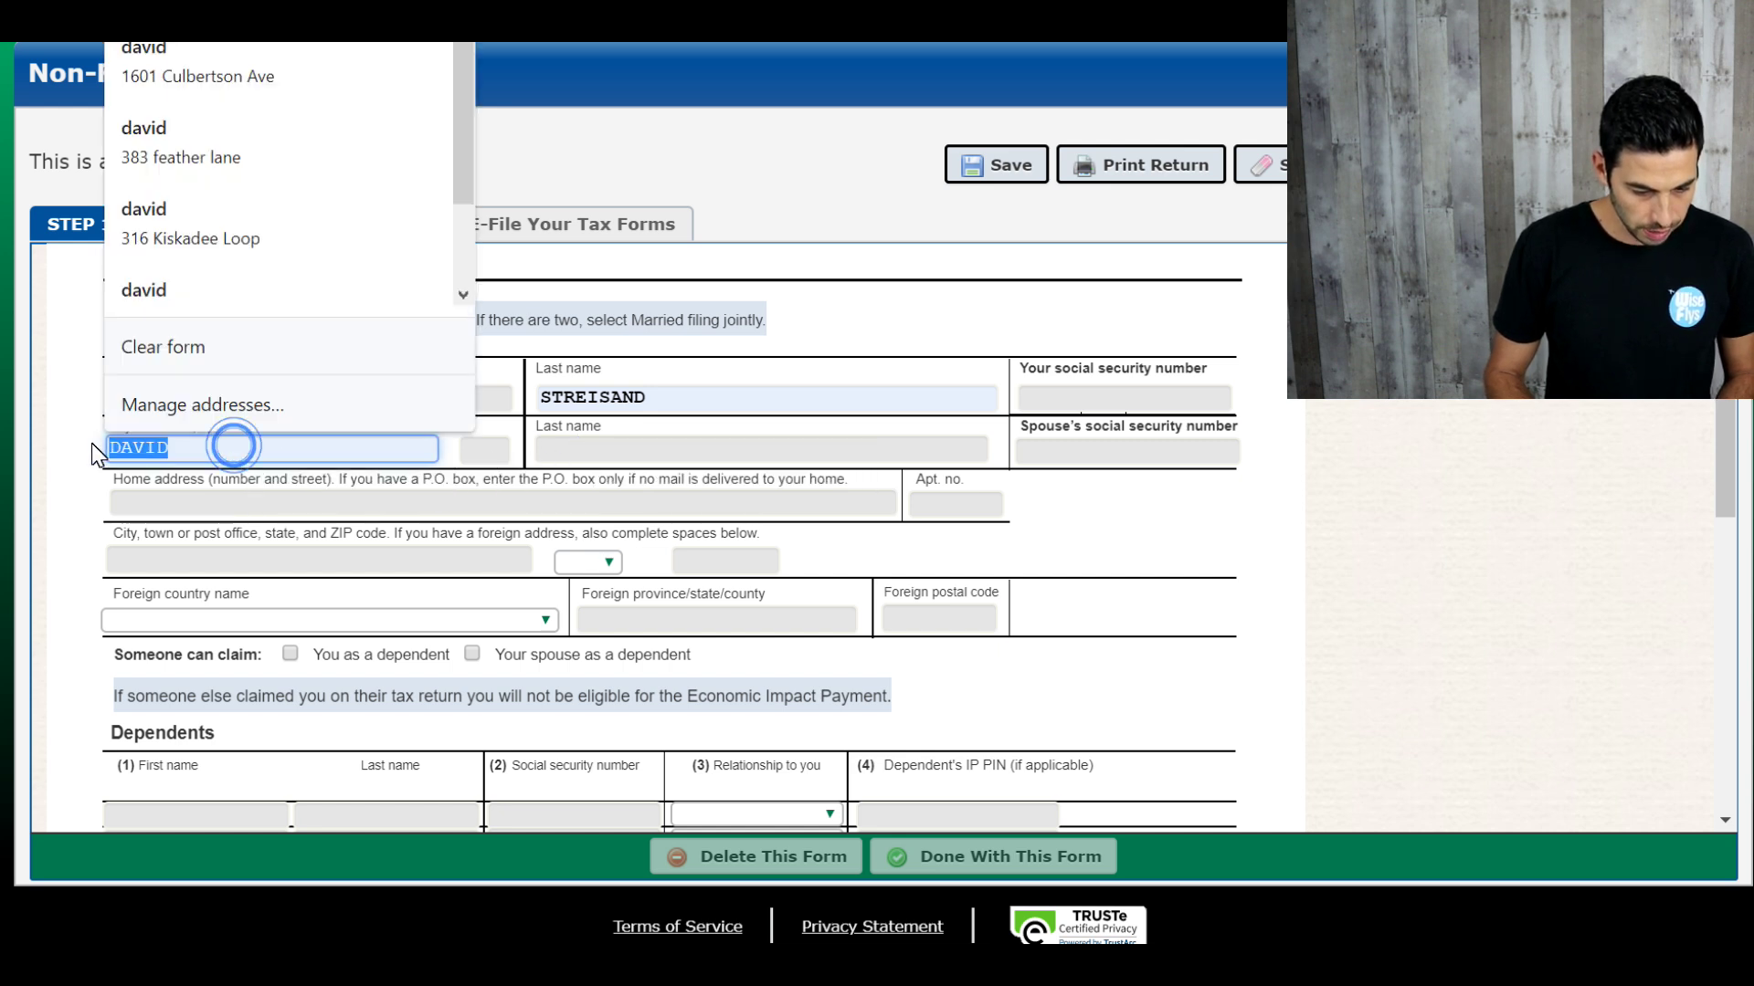
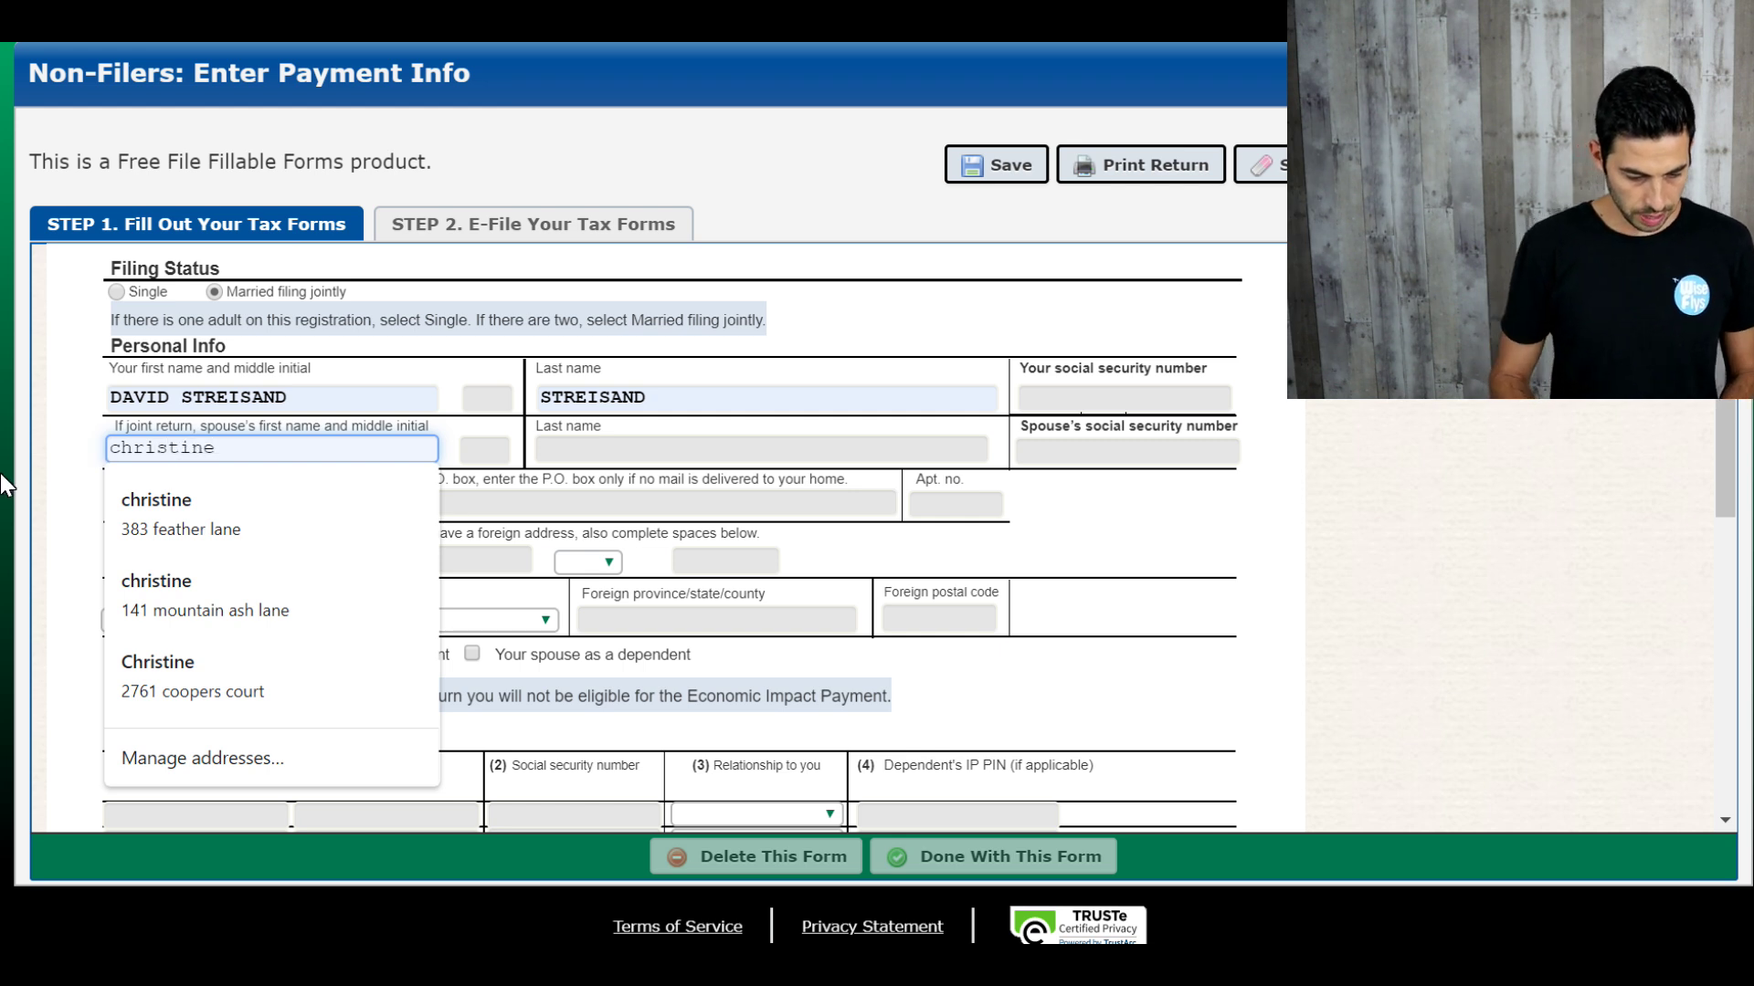
left_click(61, 496)
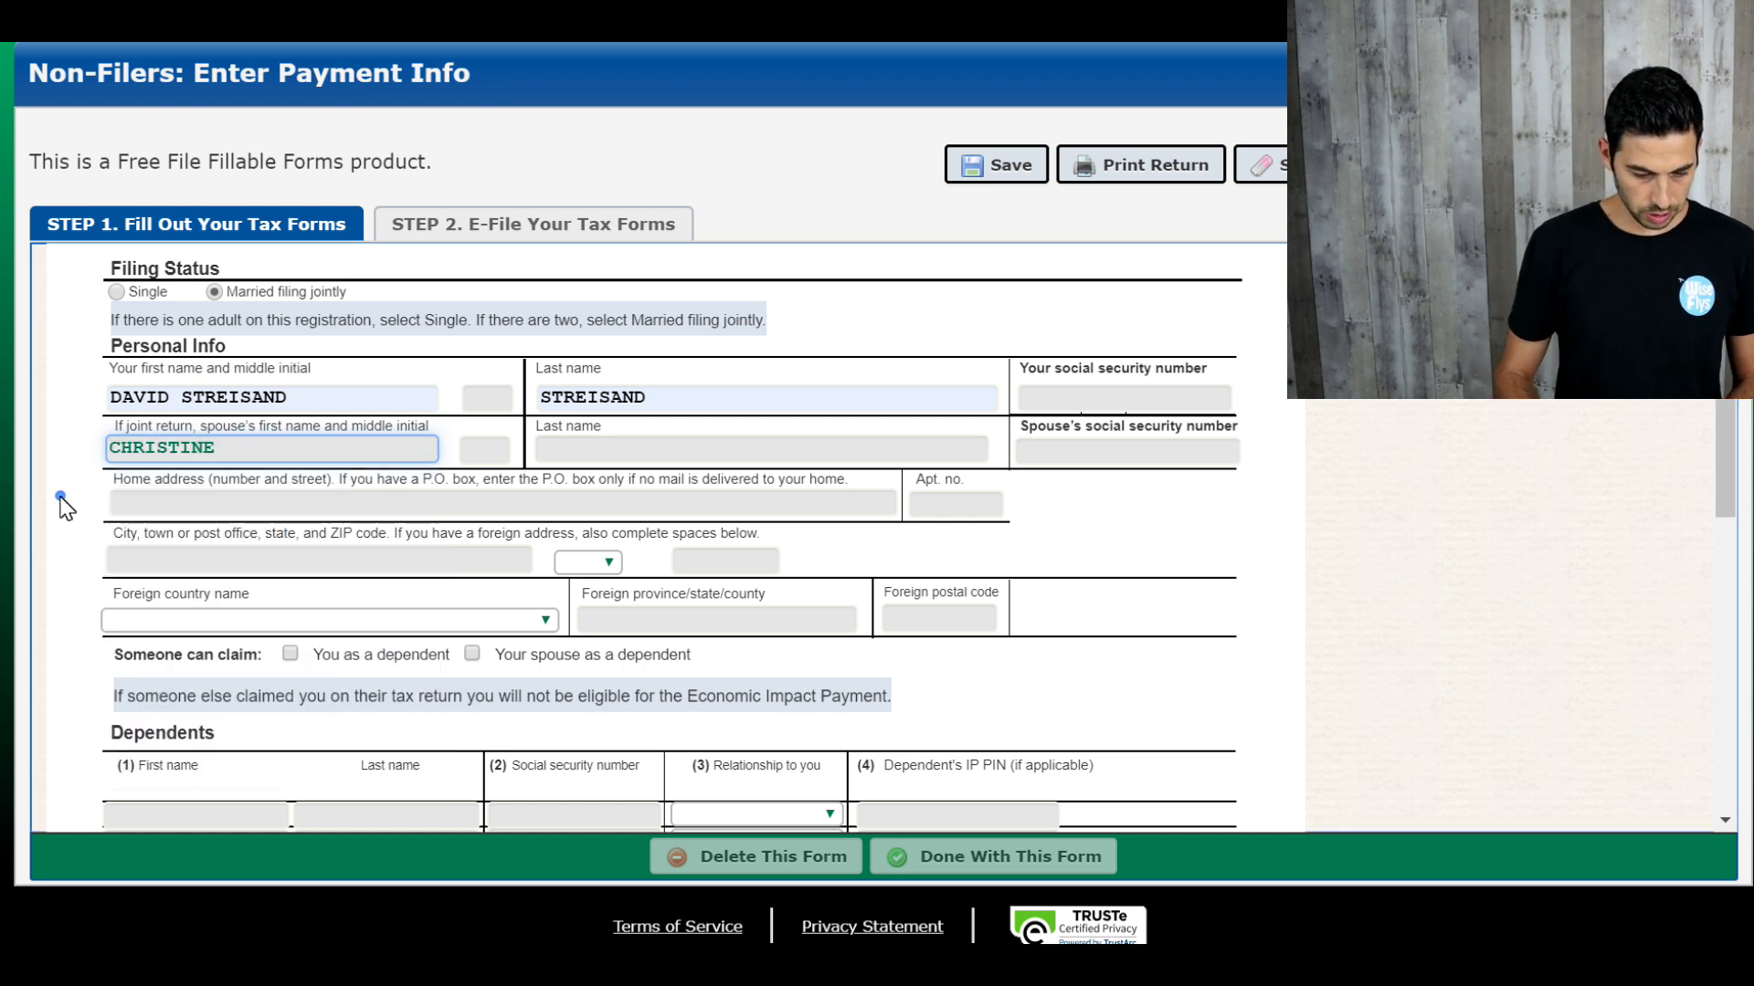
left_click(622, 456)
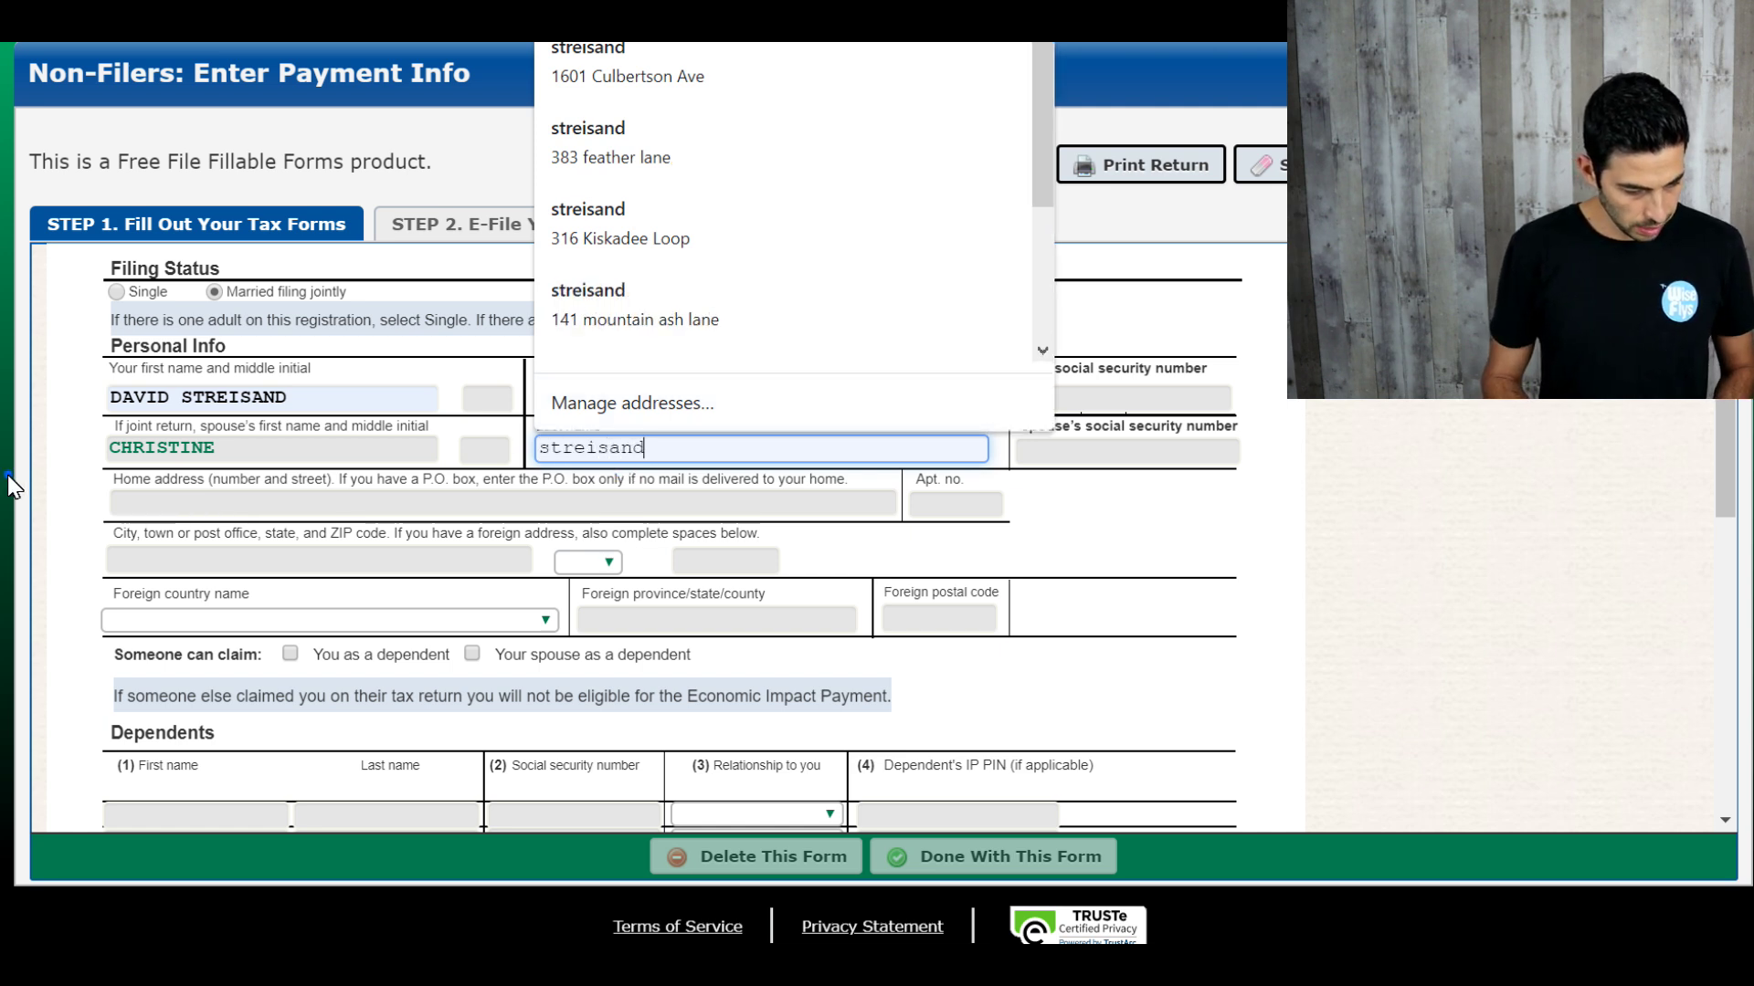
left_click(13, 484)
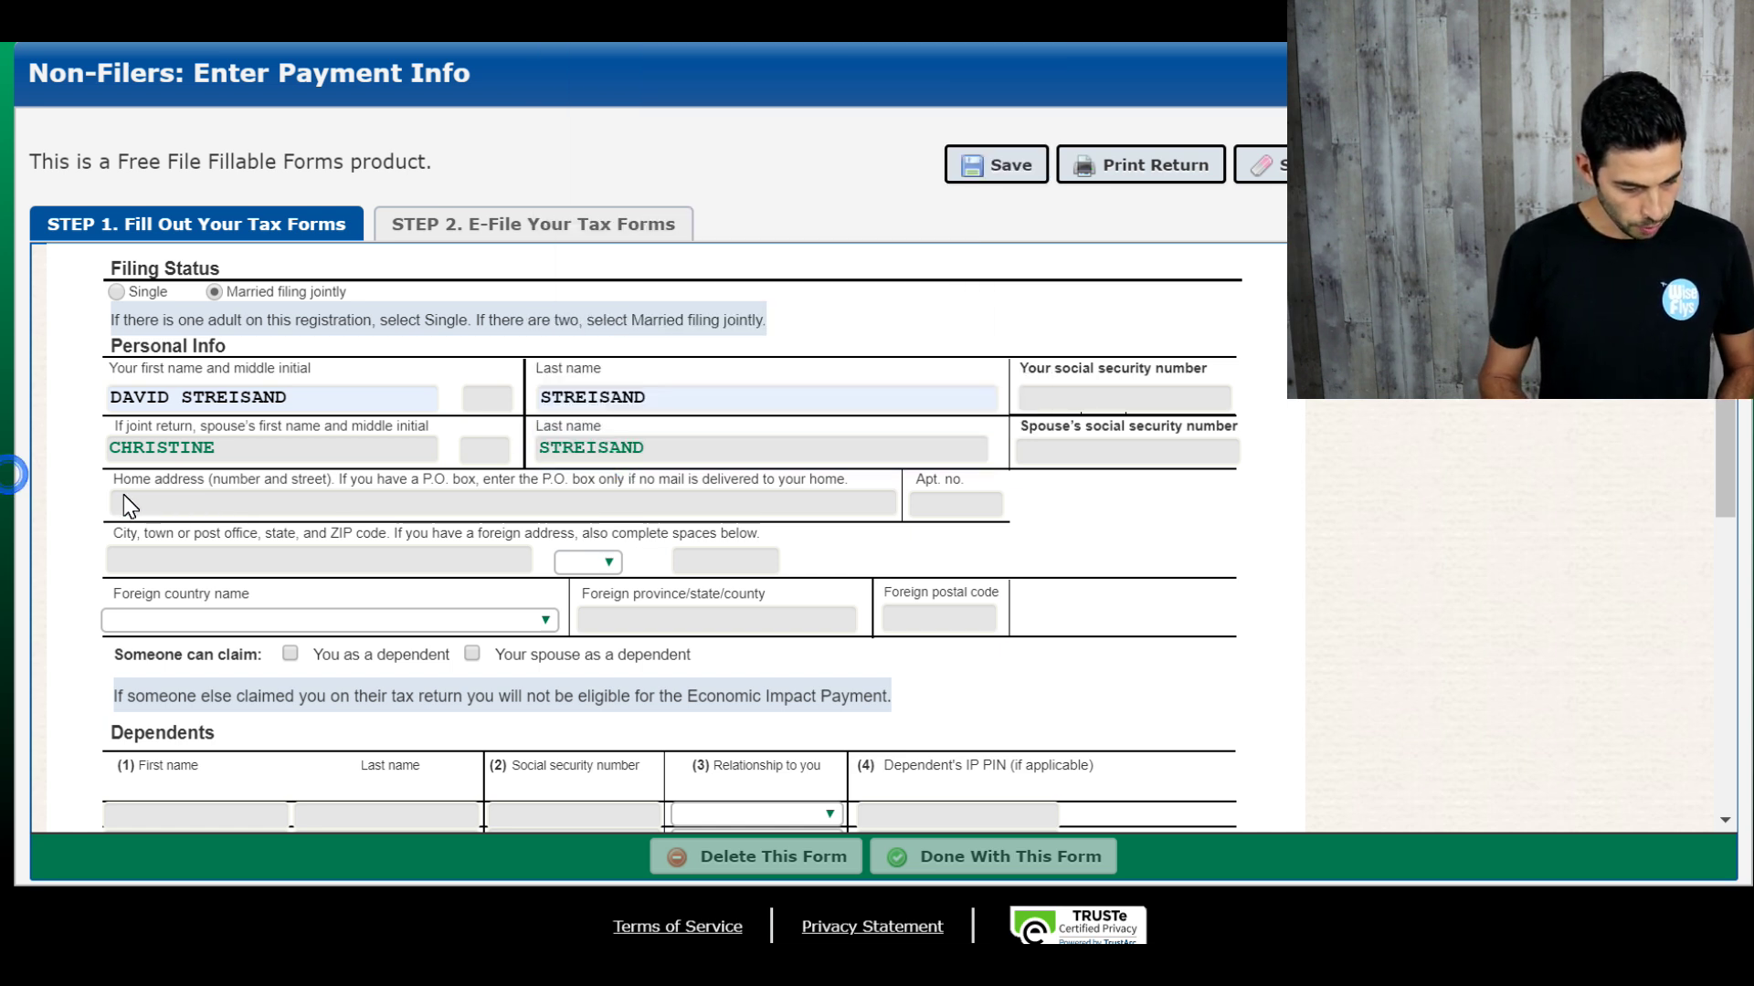
left_click(124, 497)
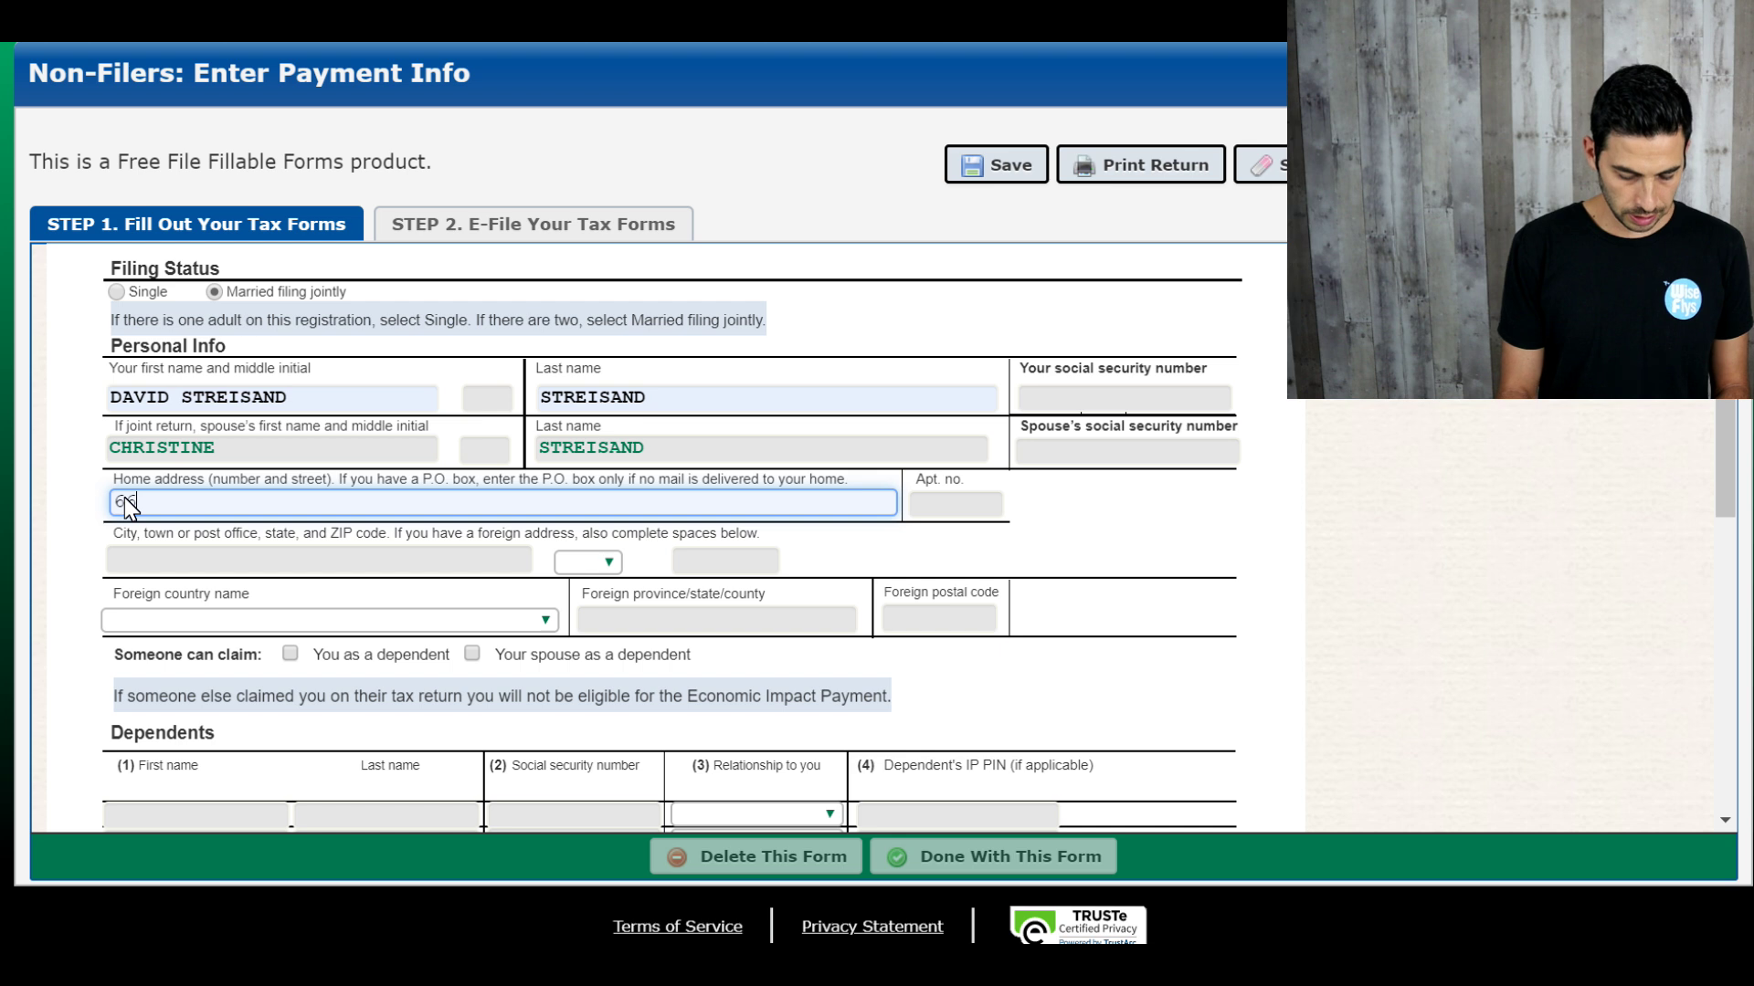
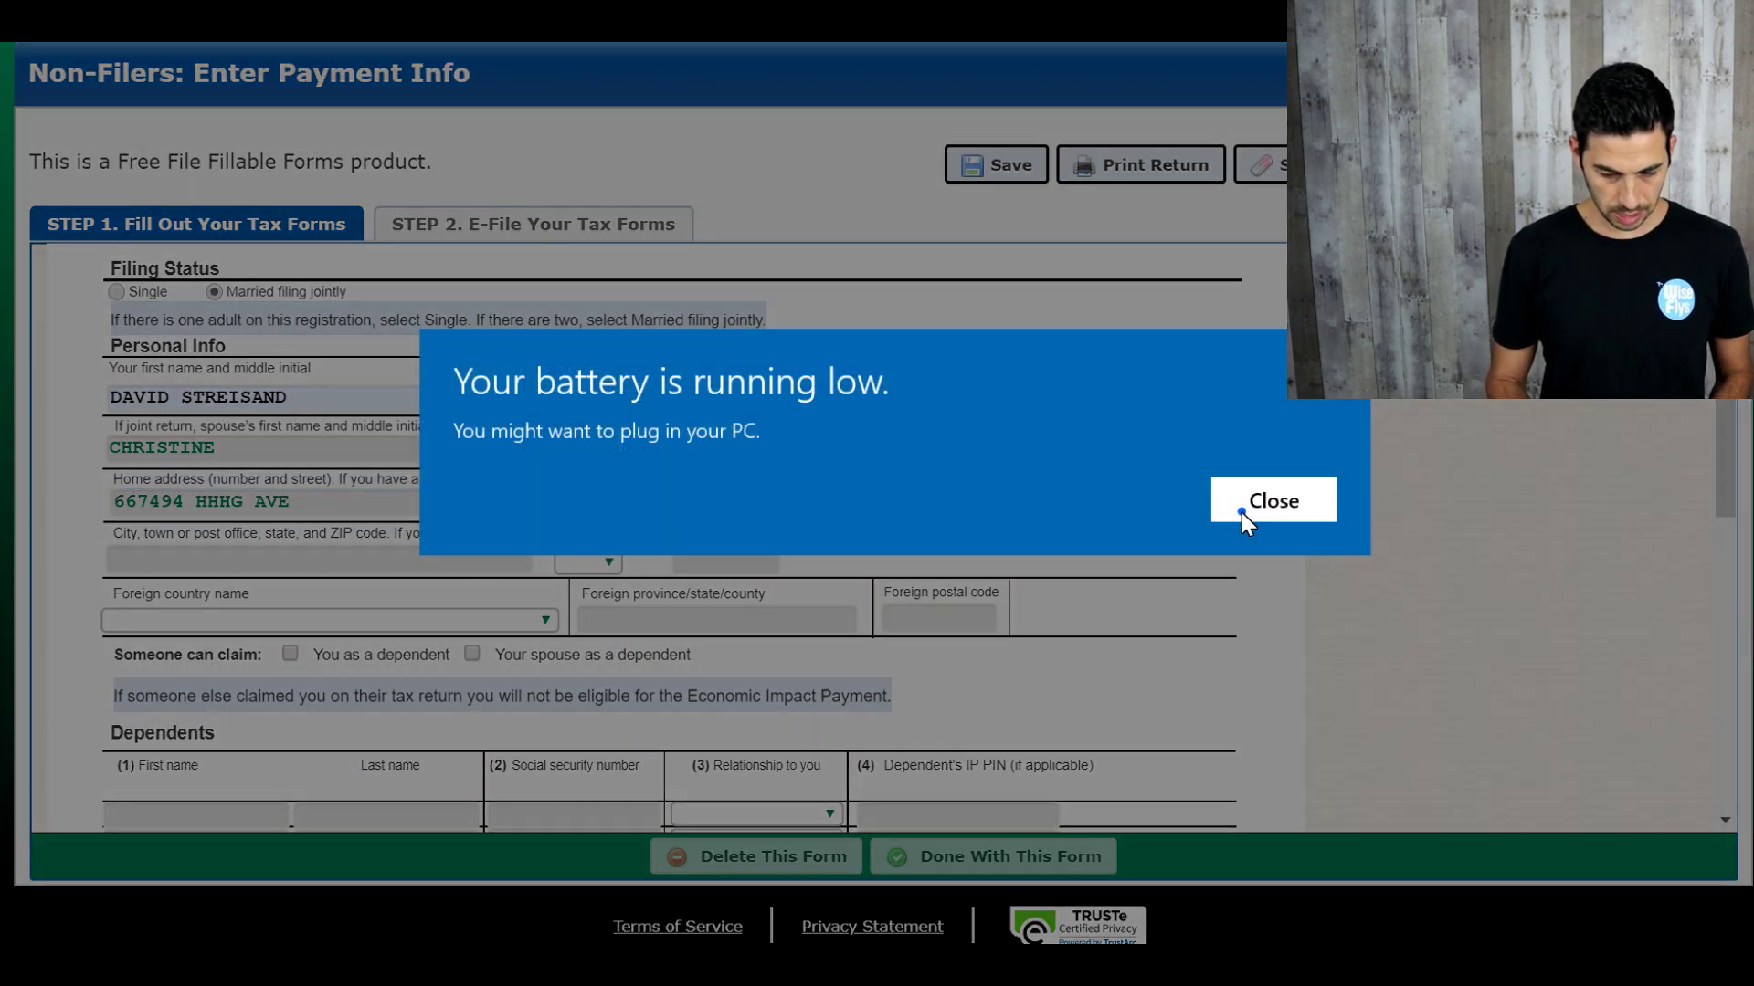
Step: Enter the home street address and city, dismissing a low-battery warning
left_click(1241, 509)
left_click(321, 577)
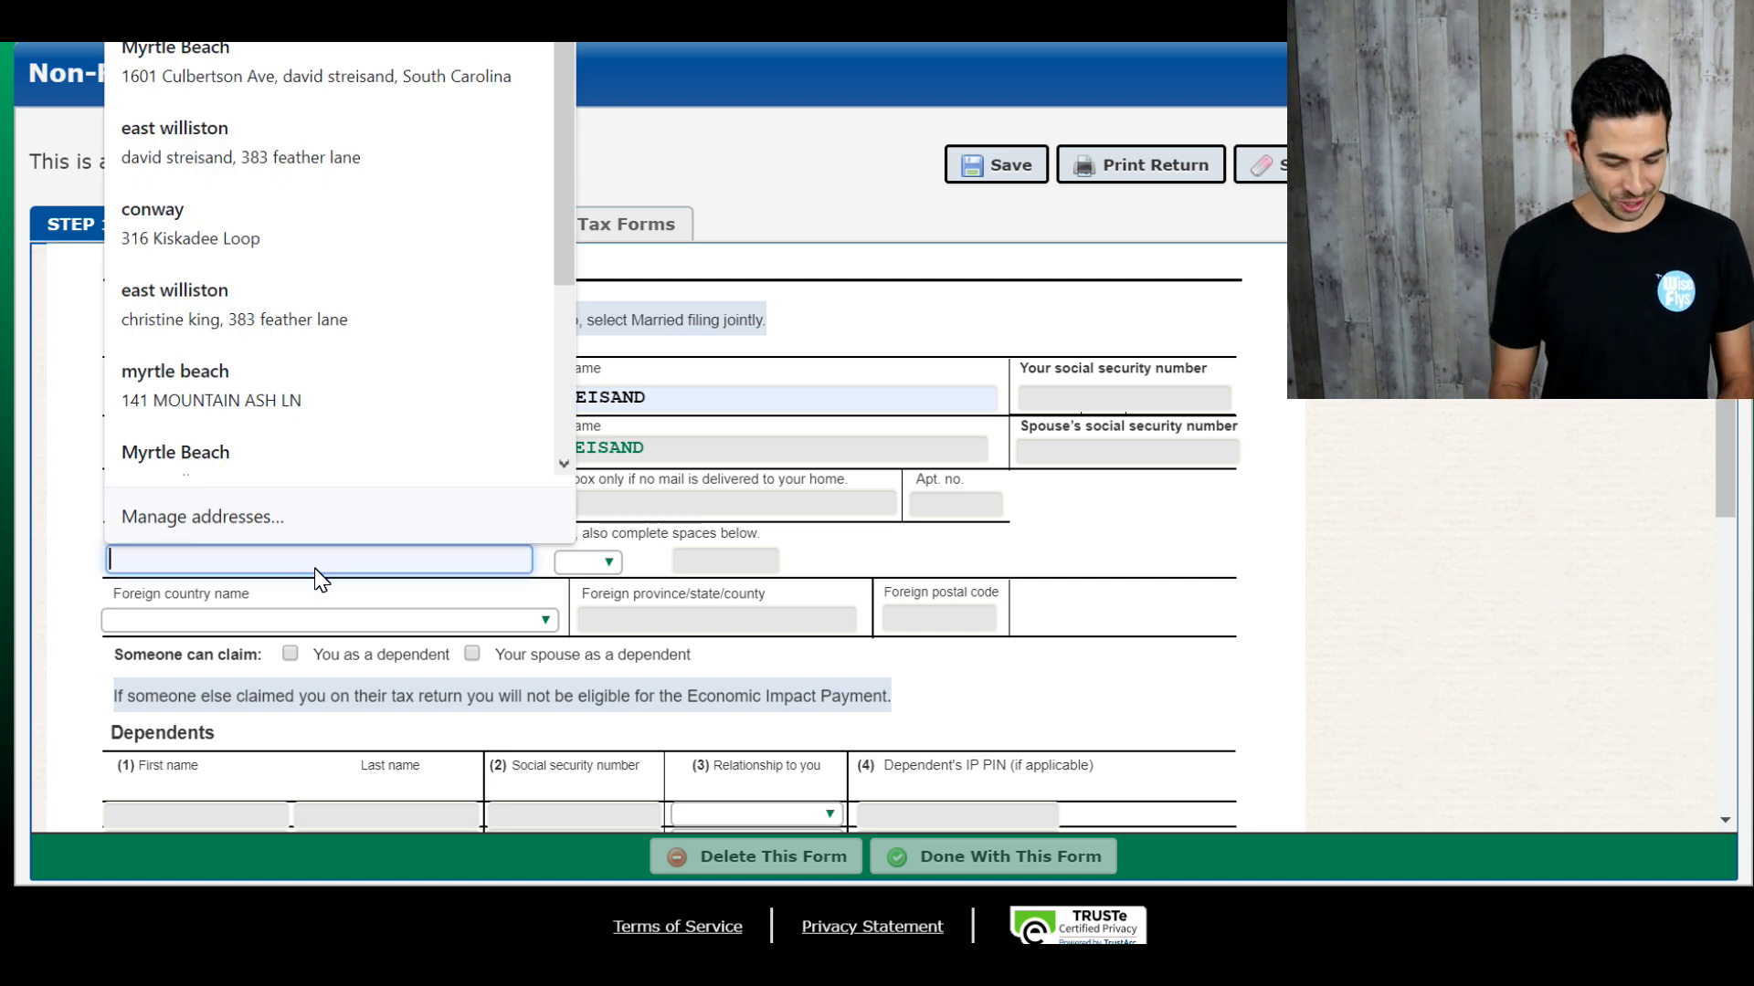
type("myrtle")
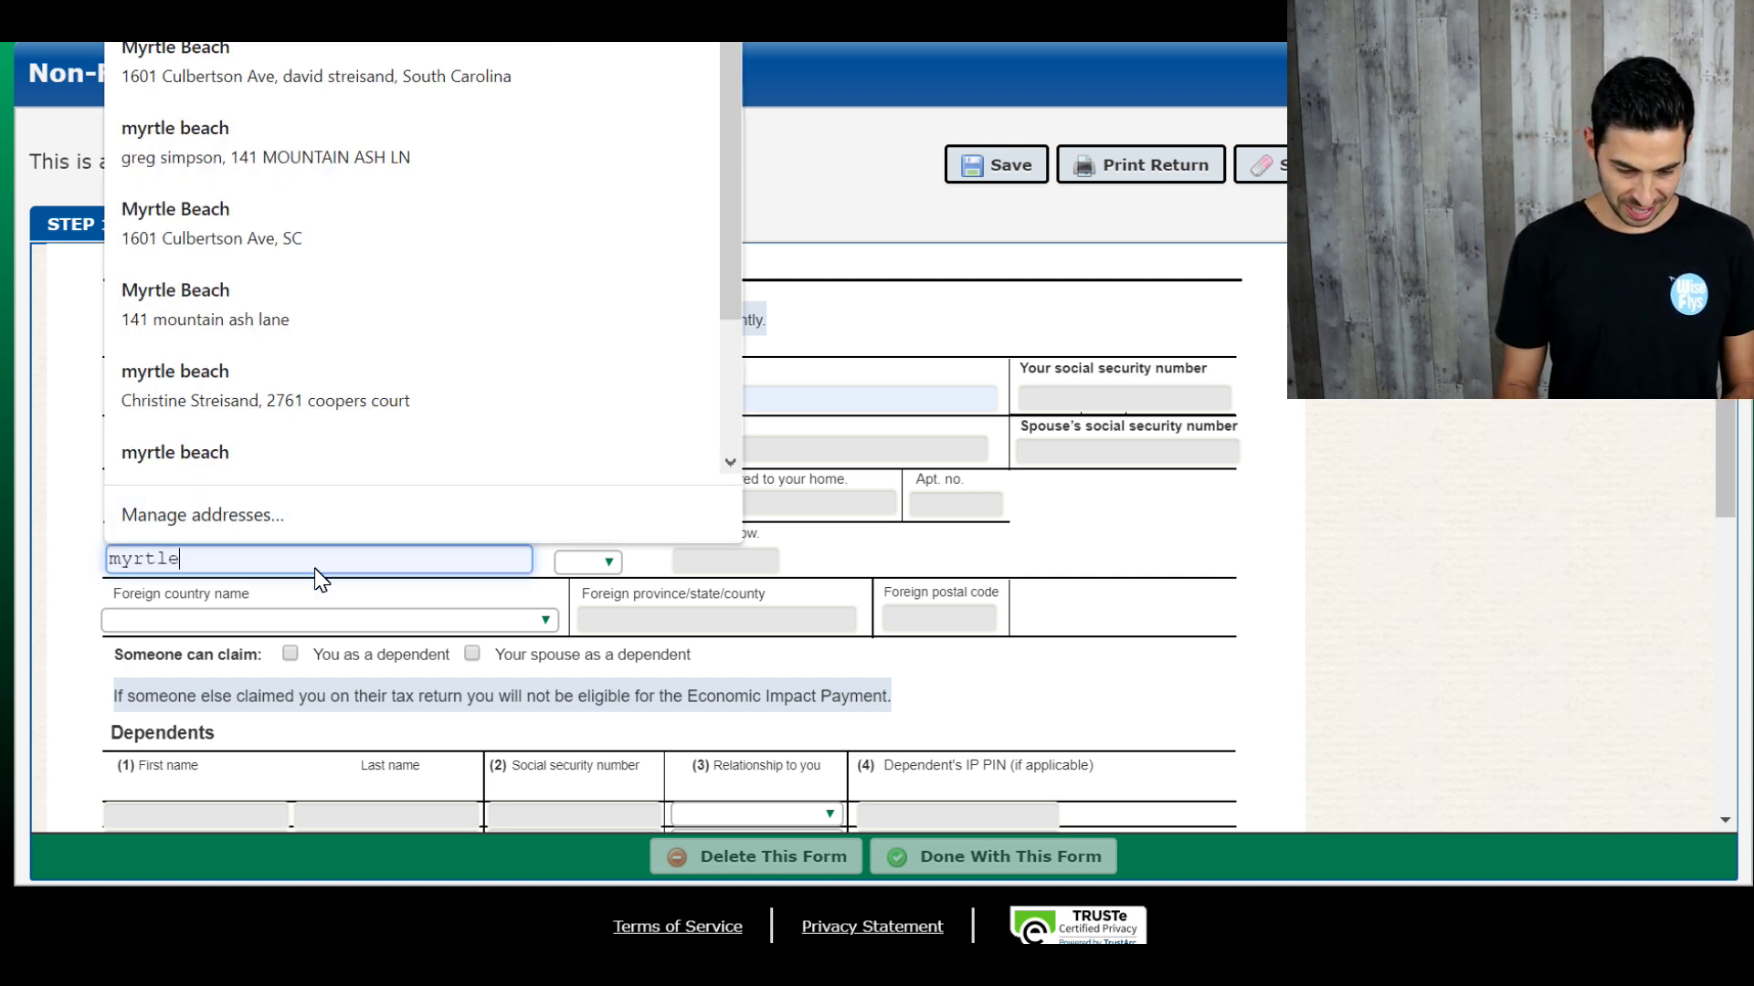
type(" beach")
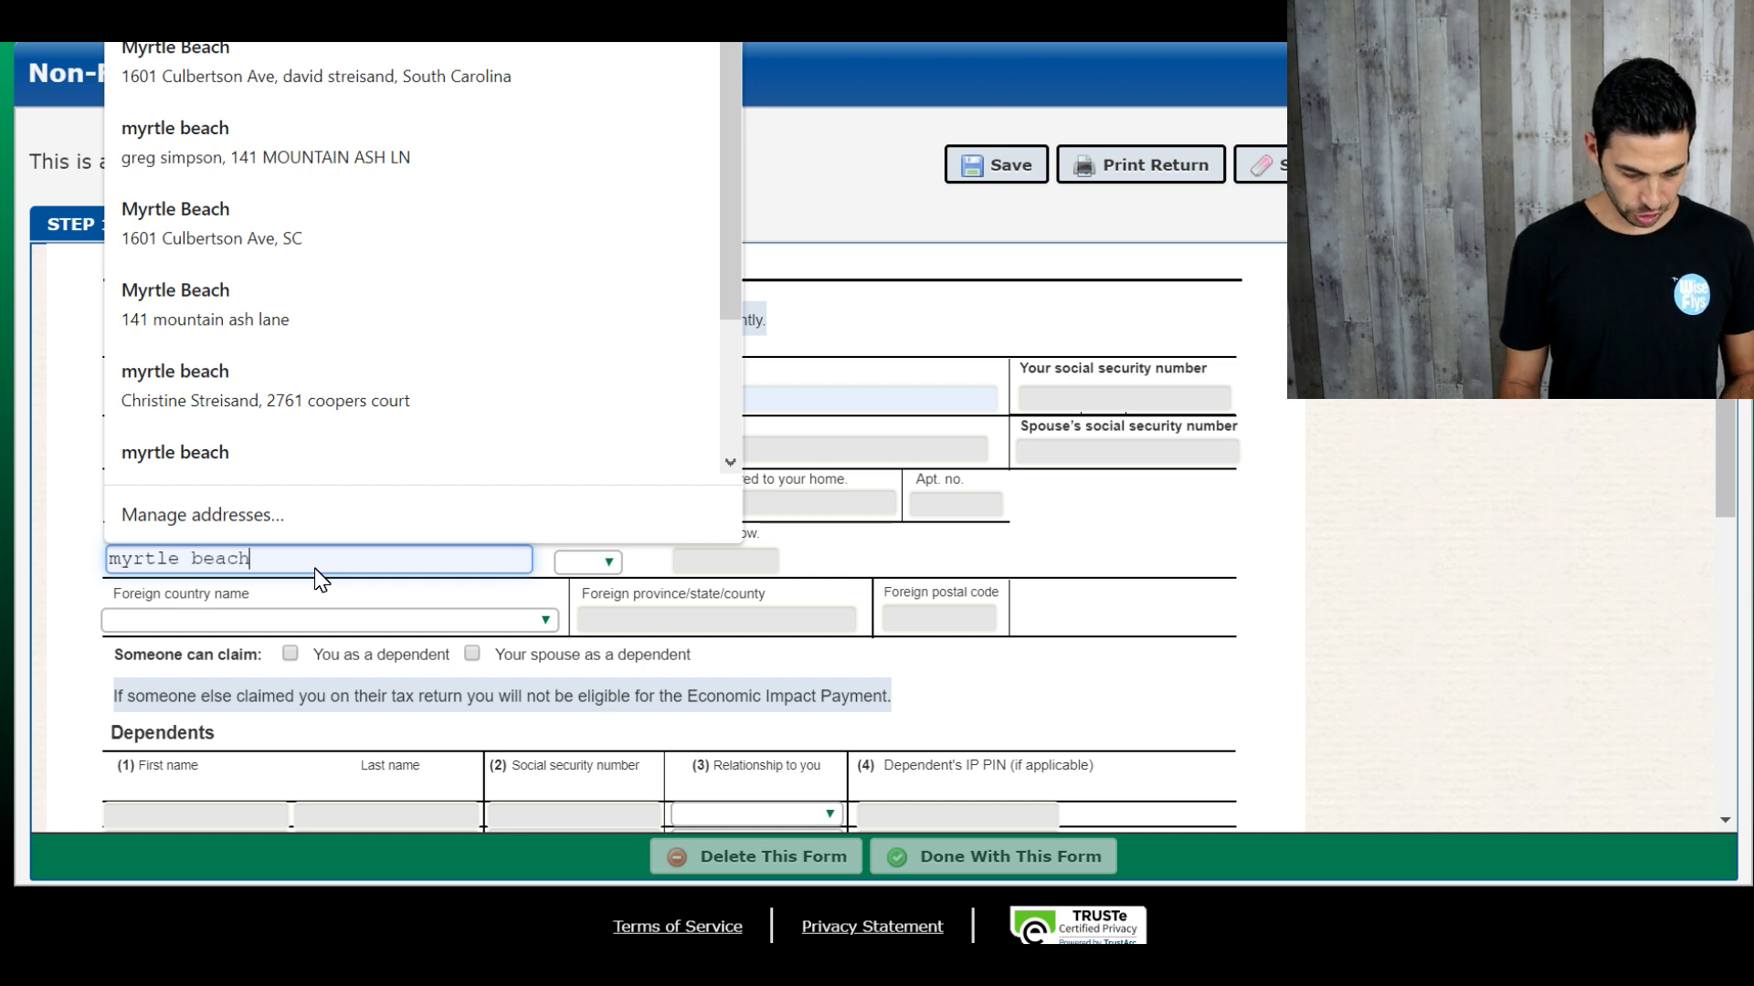
left_click(64, 583)
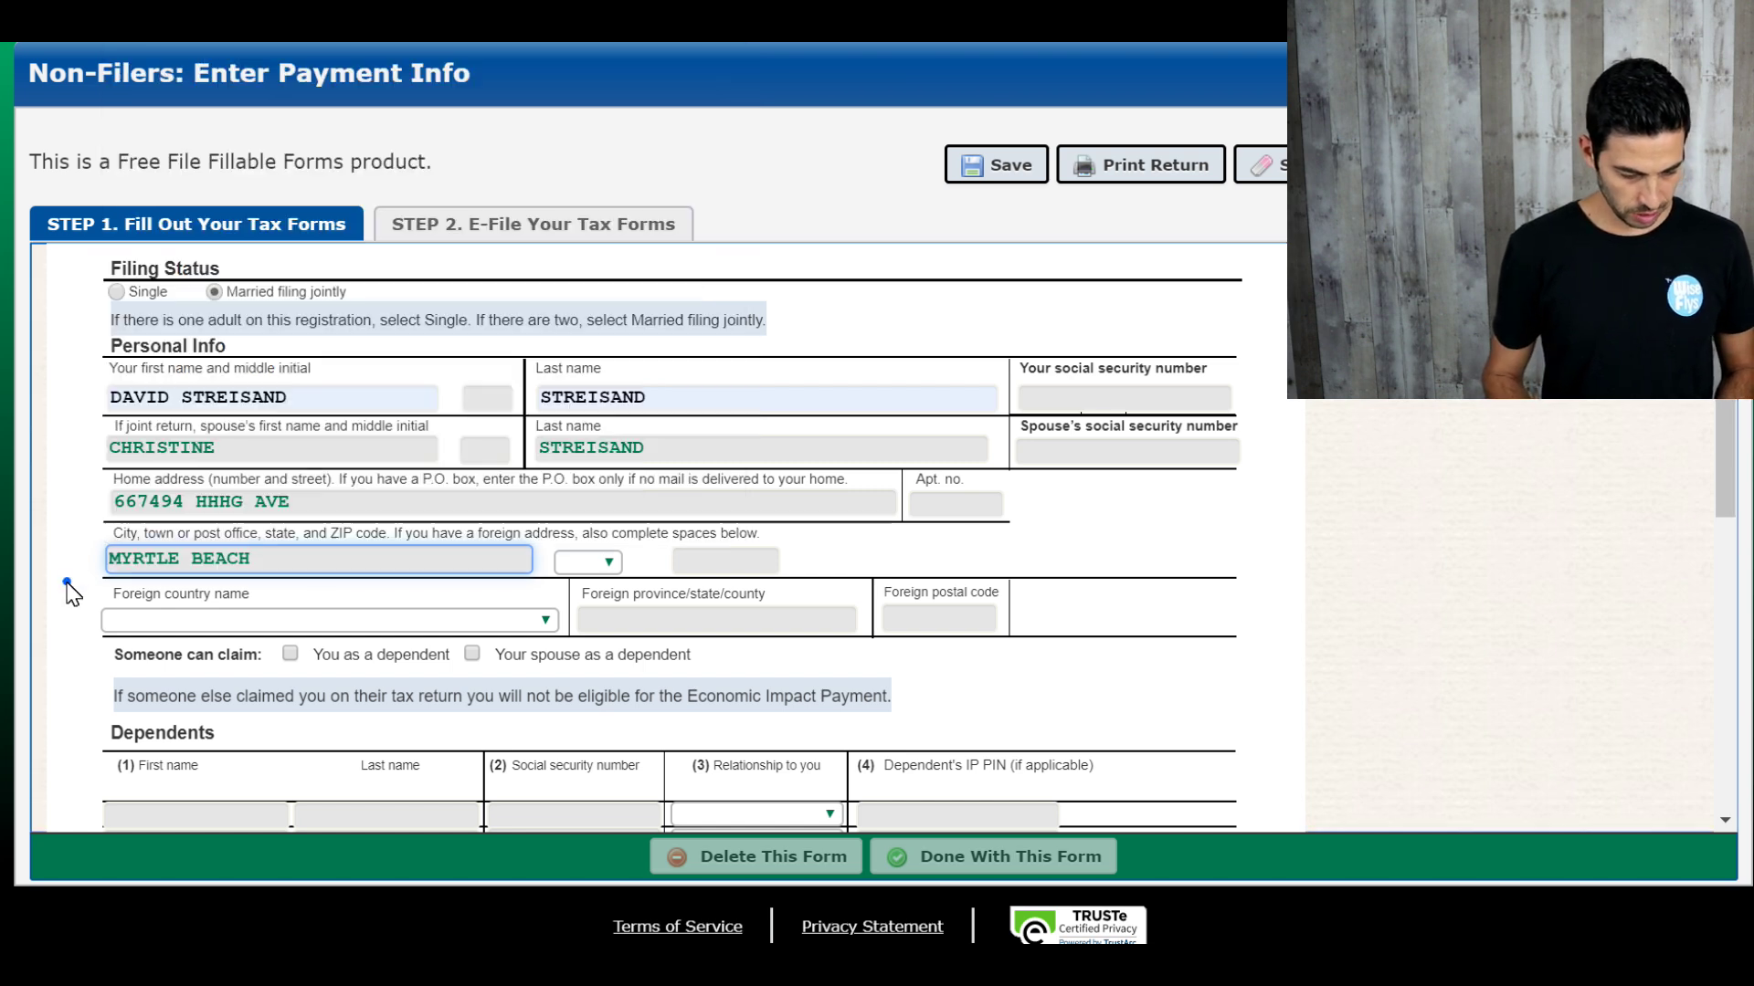
Step: Set the state to AZ, fill the ZIP code from autofill, and leave Foreign country empty
left_click(606, 560)
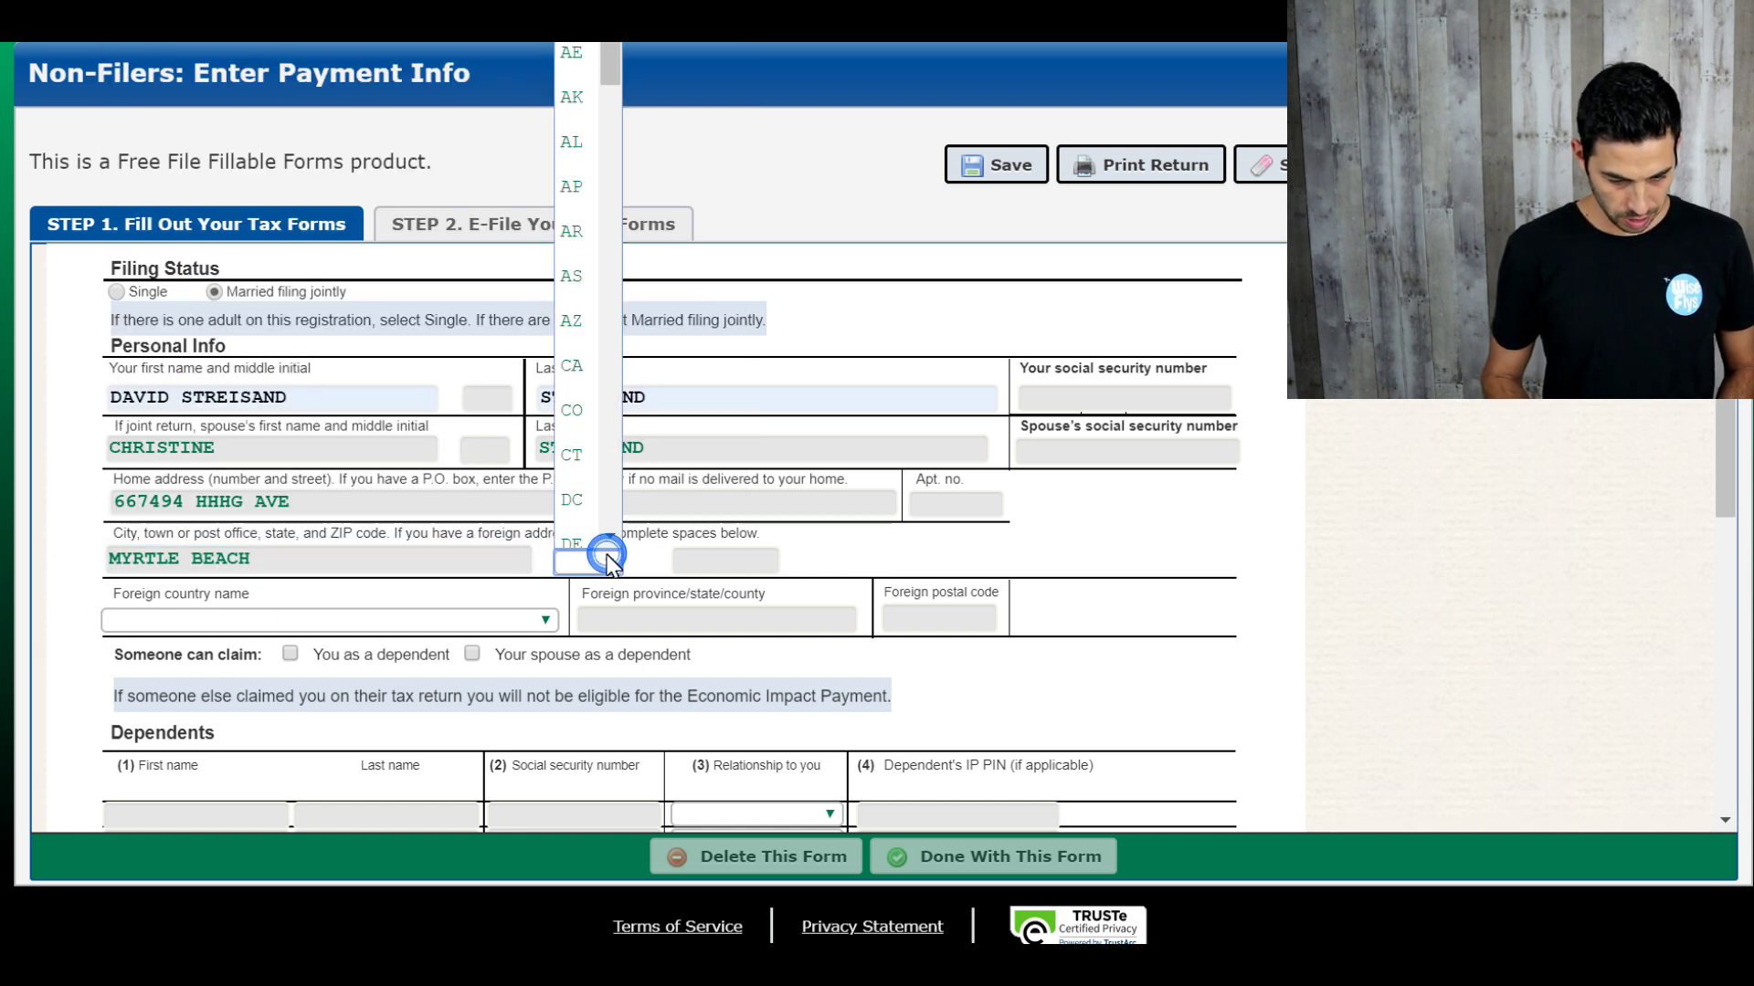
left_click(588, 345)
left_click(709, 565)
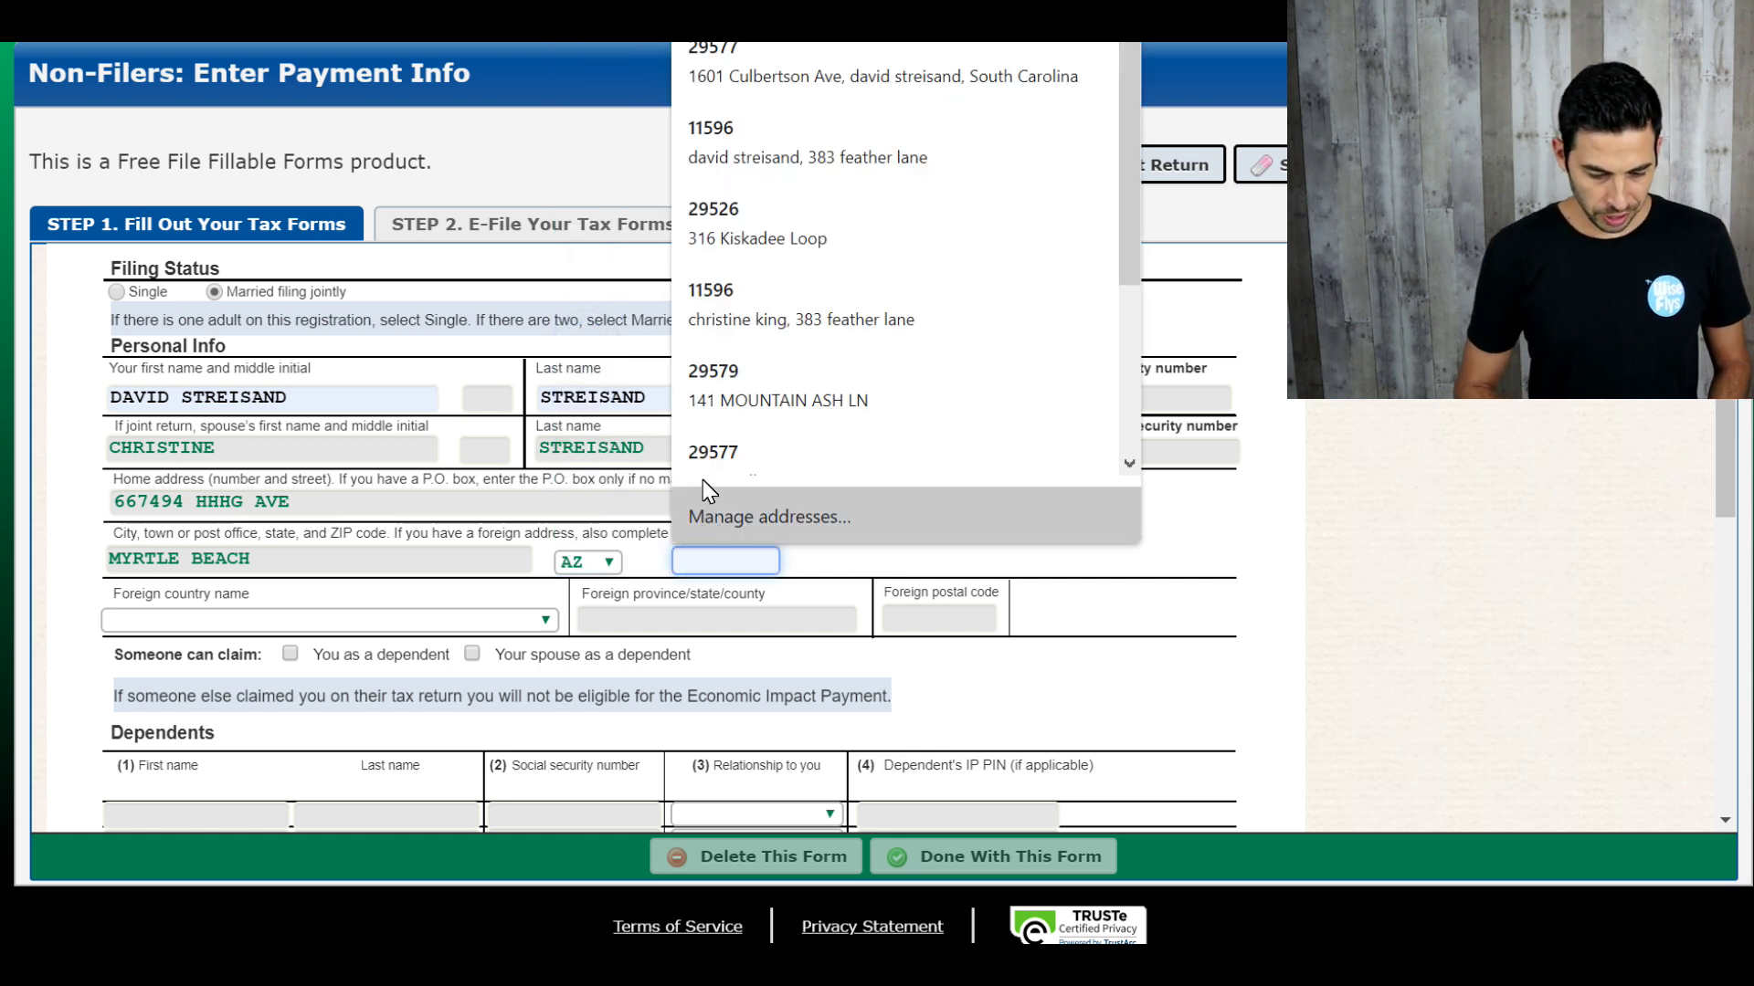
left_click(708, 461)
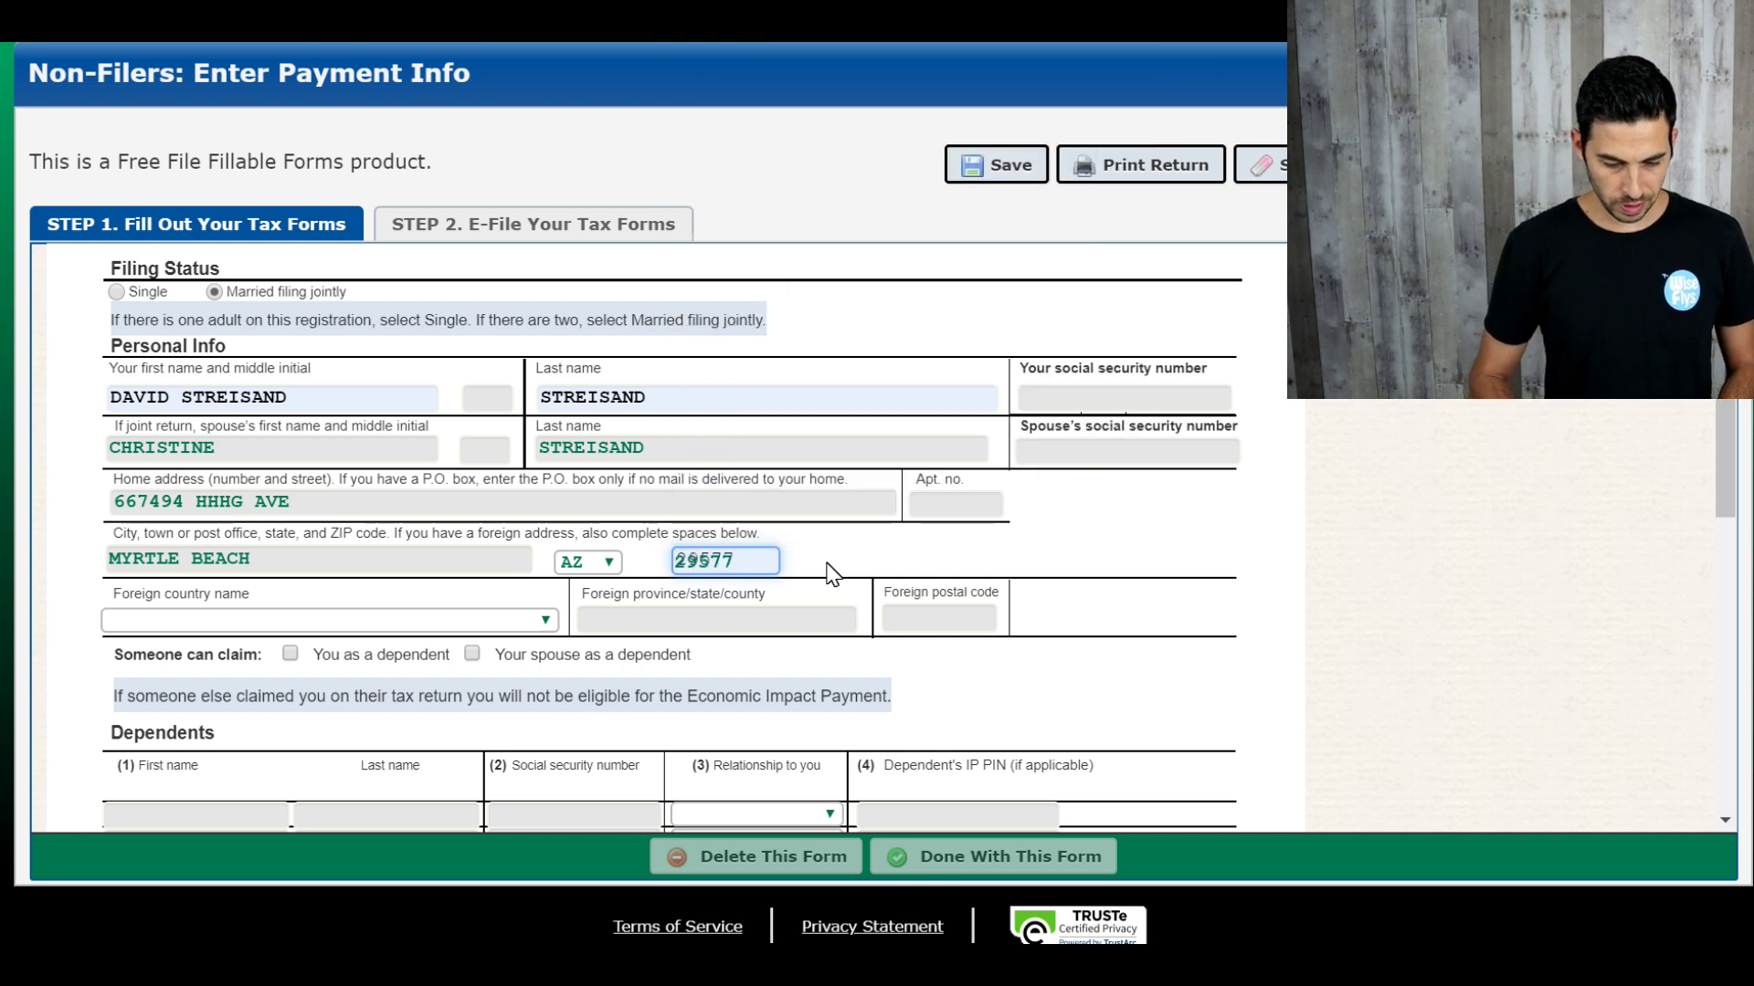
left_click(371, 620)
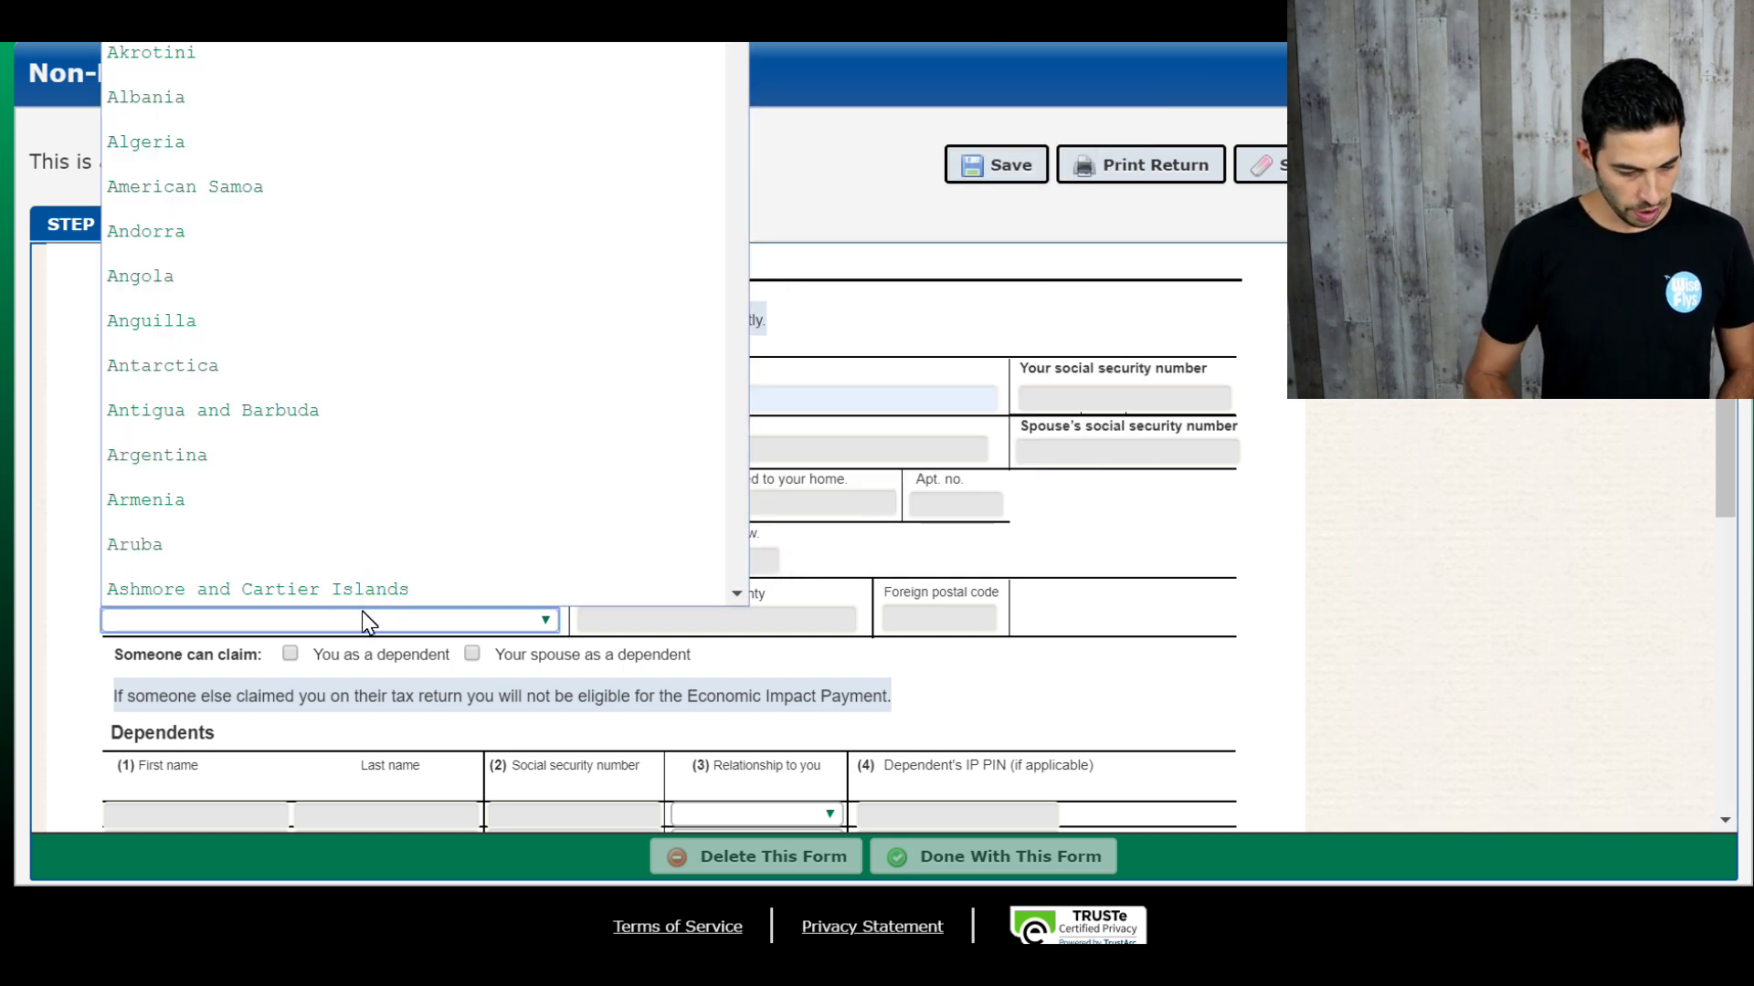
scroll(177, 571, "down", 1)
left_click(73, 528)
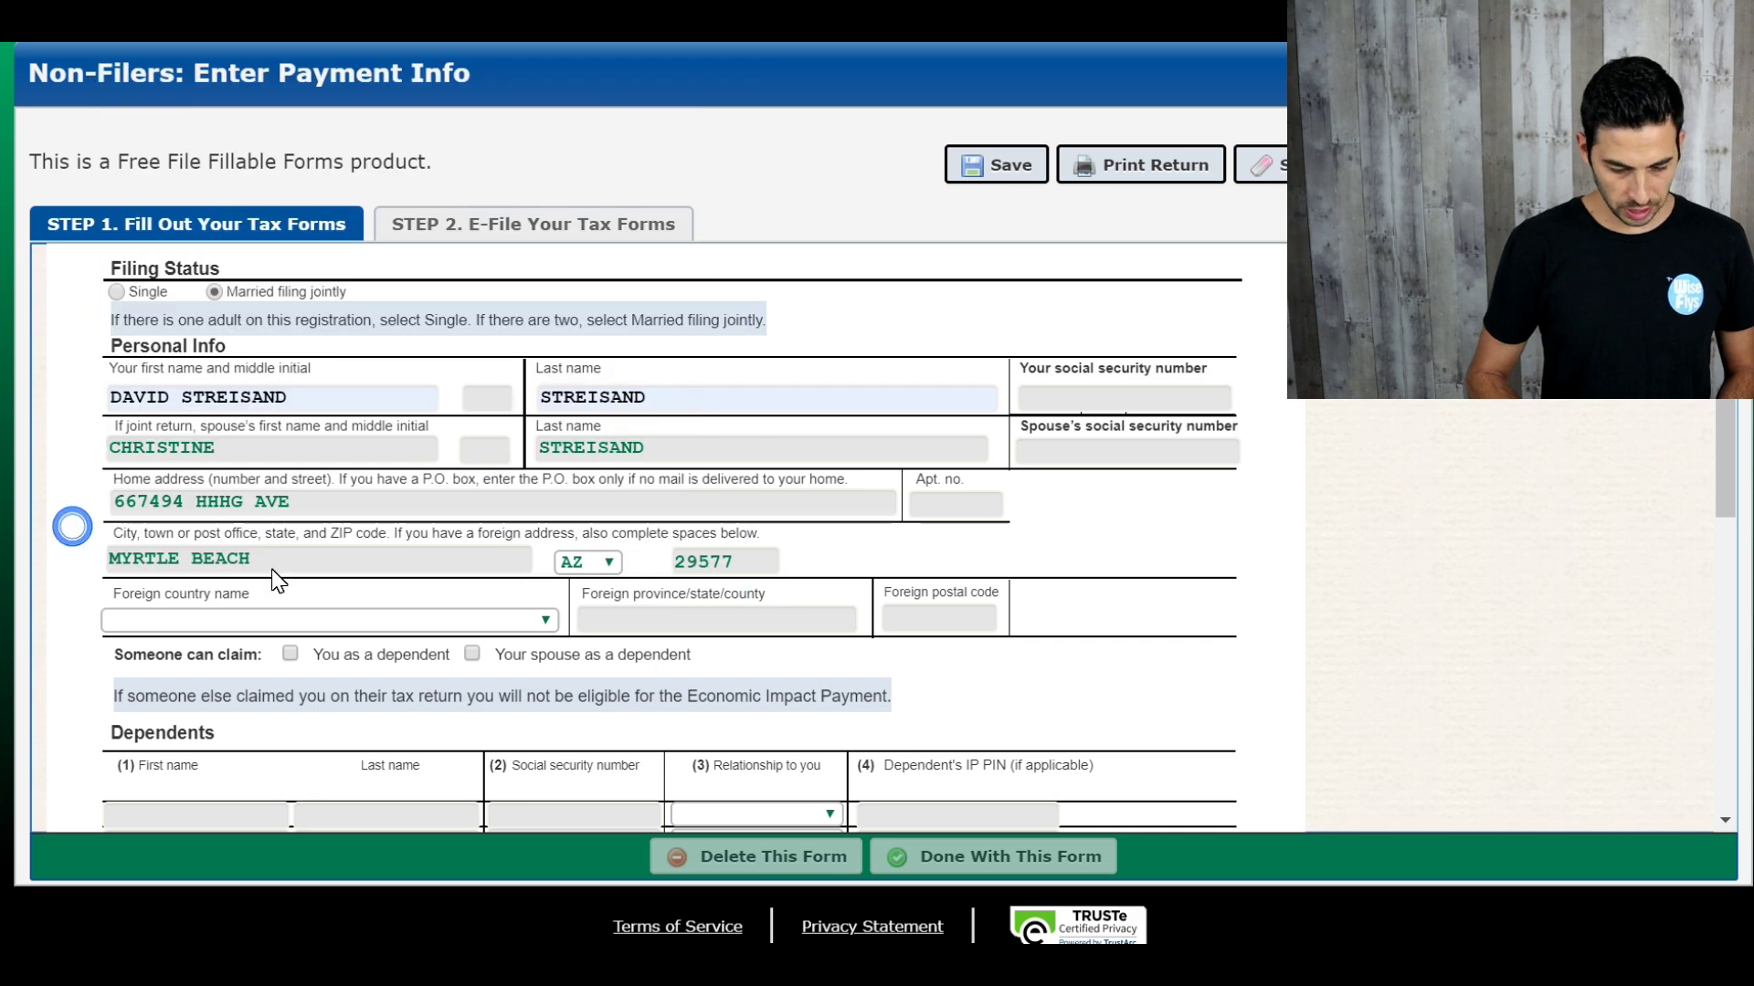
scroll(654, 622, "down", 3)
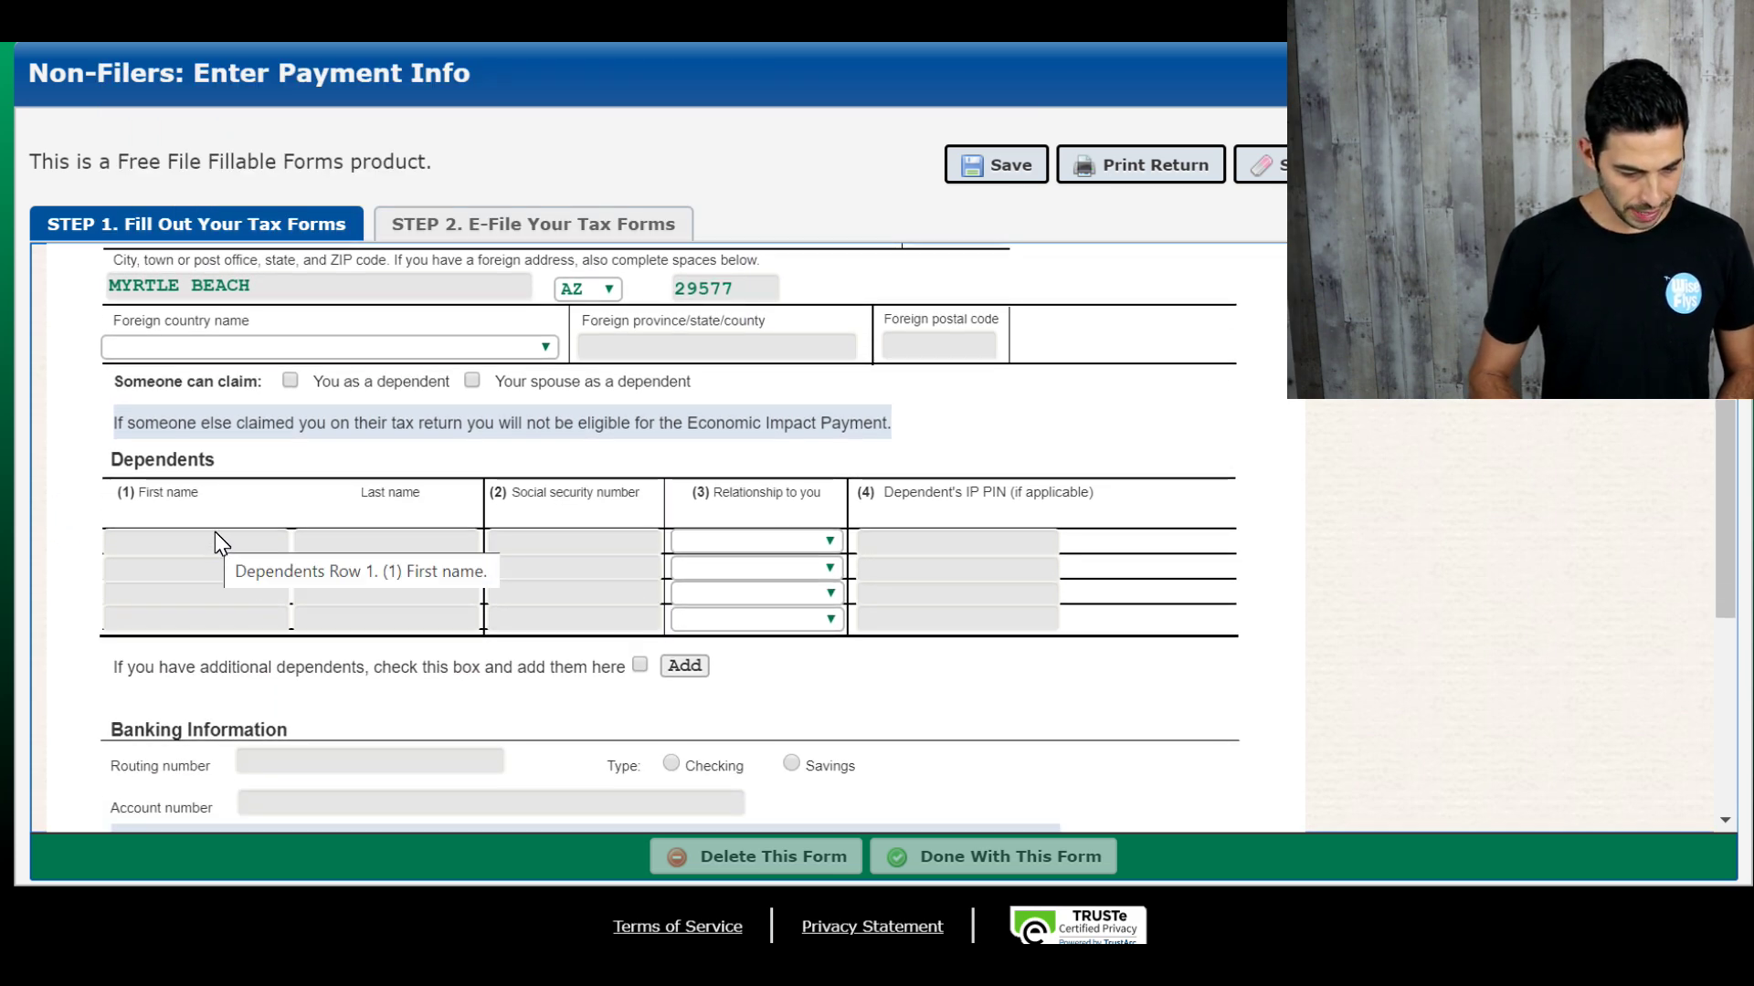
Step: Tick the spouse dependent checkbox and enter the first dependent's first name, last name and SSN
left_click(471, 380)
scroll(431, 474, "down", 1)
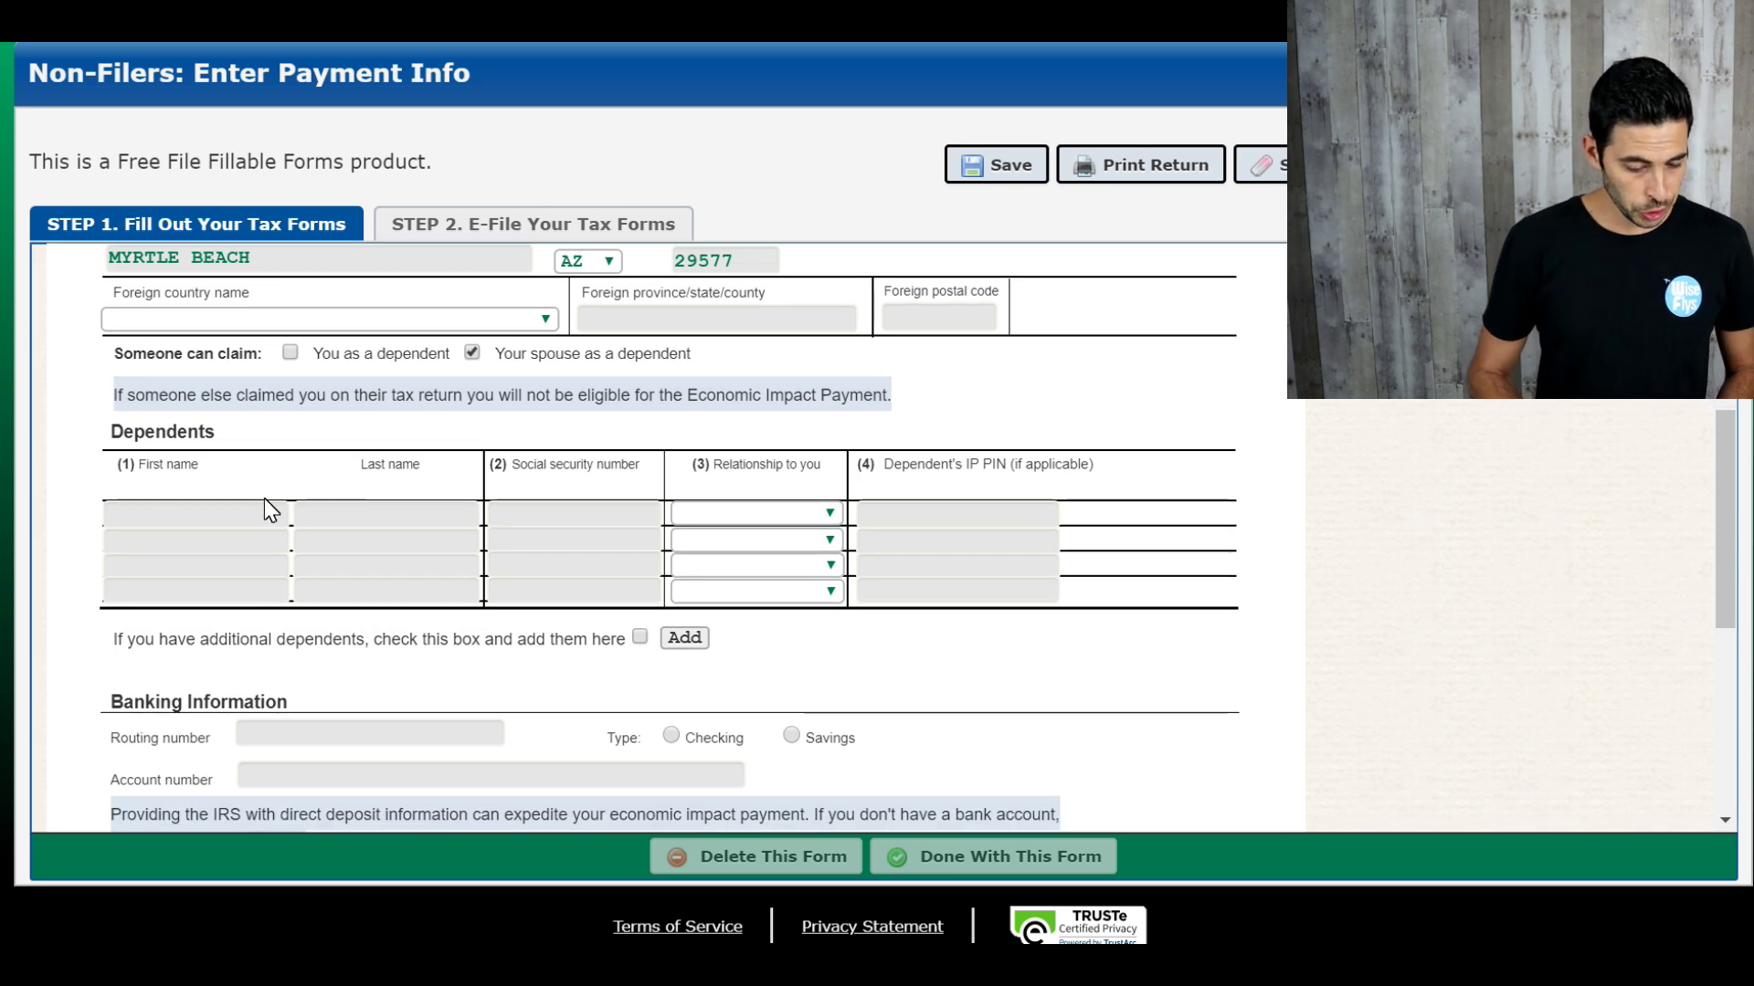
left_click(231, 513)
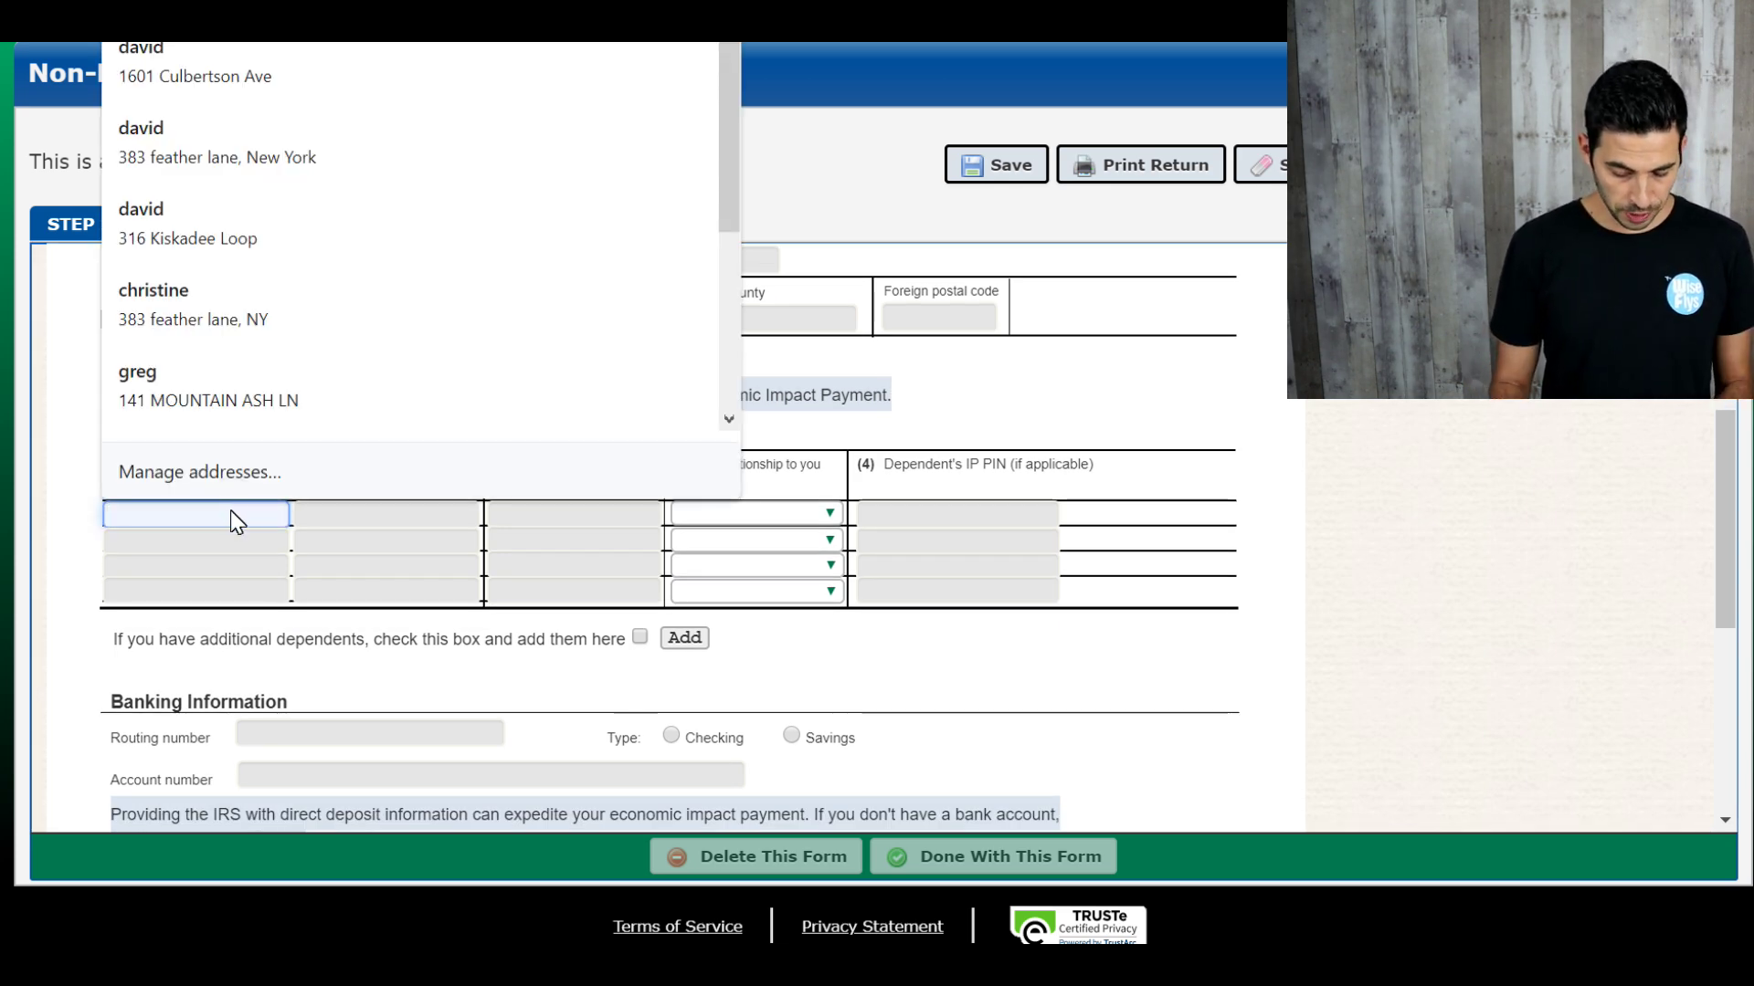
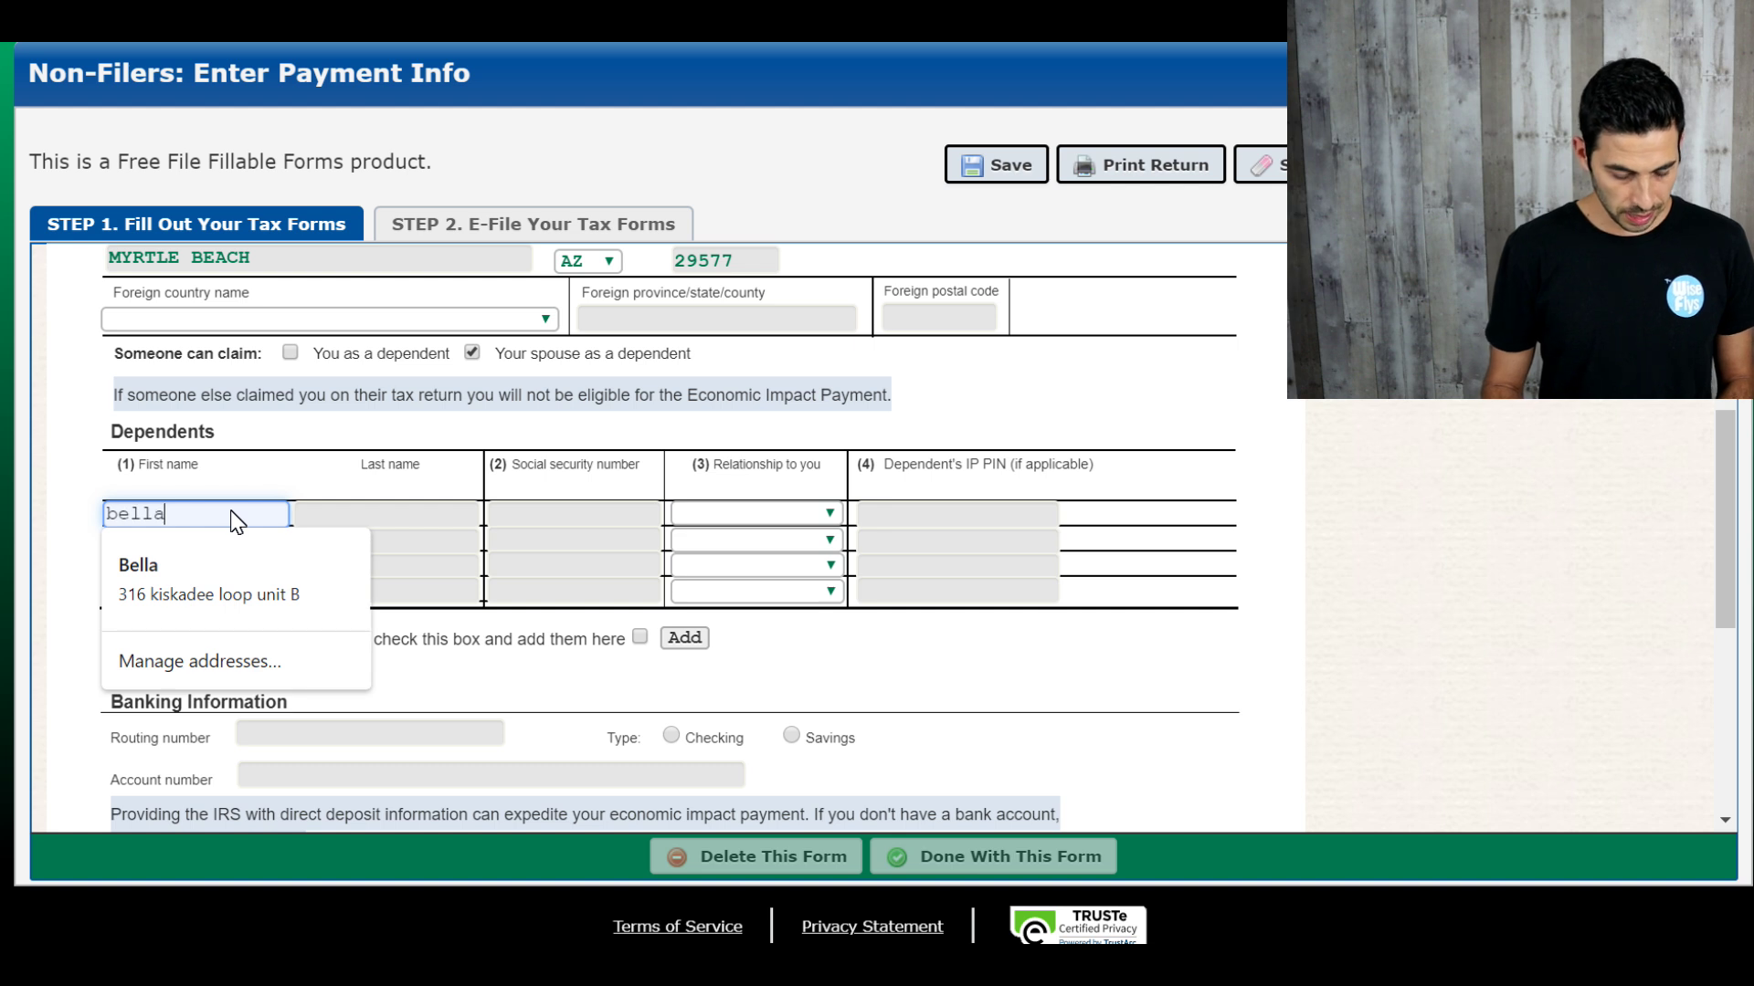
key("Tab")
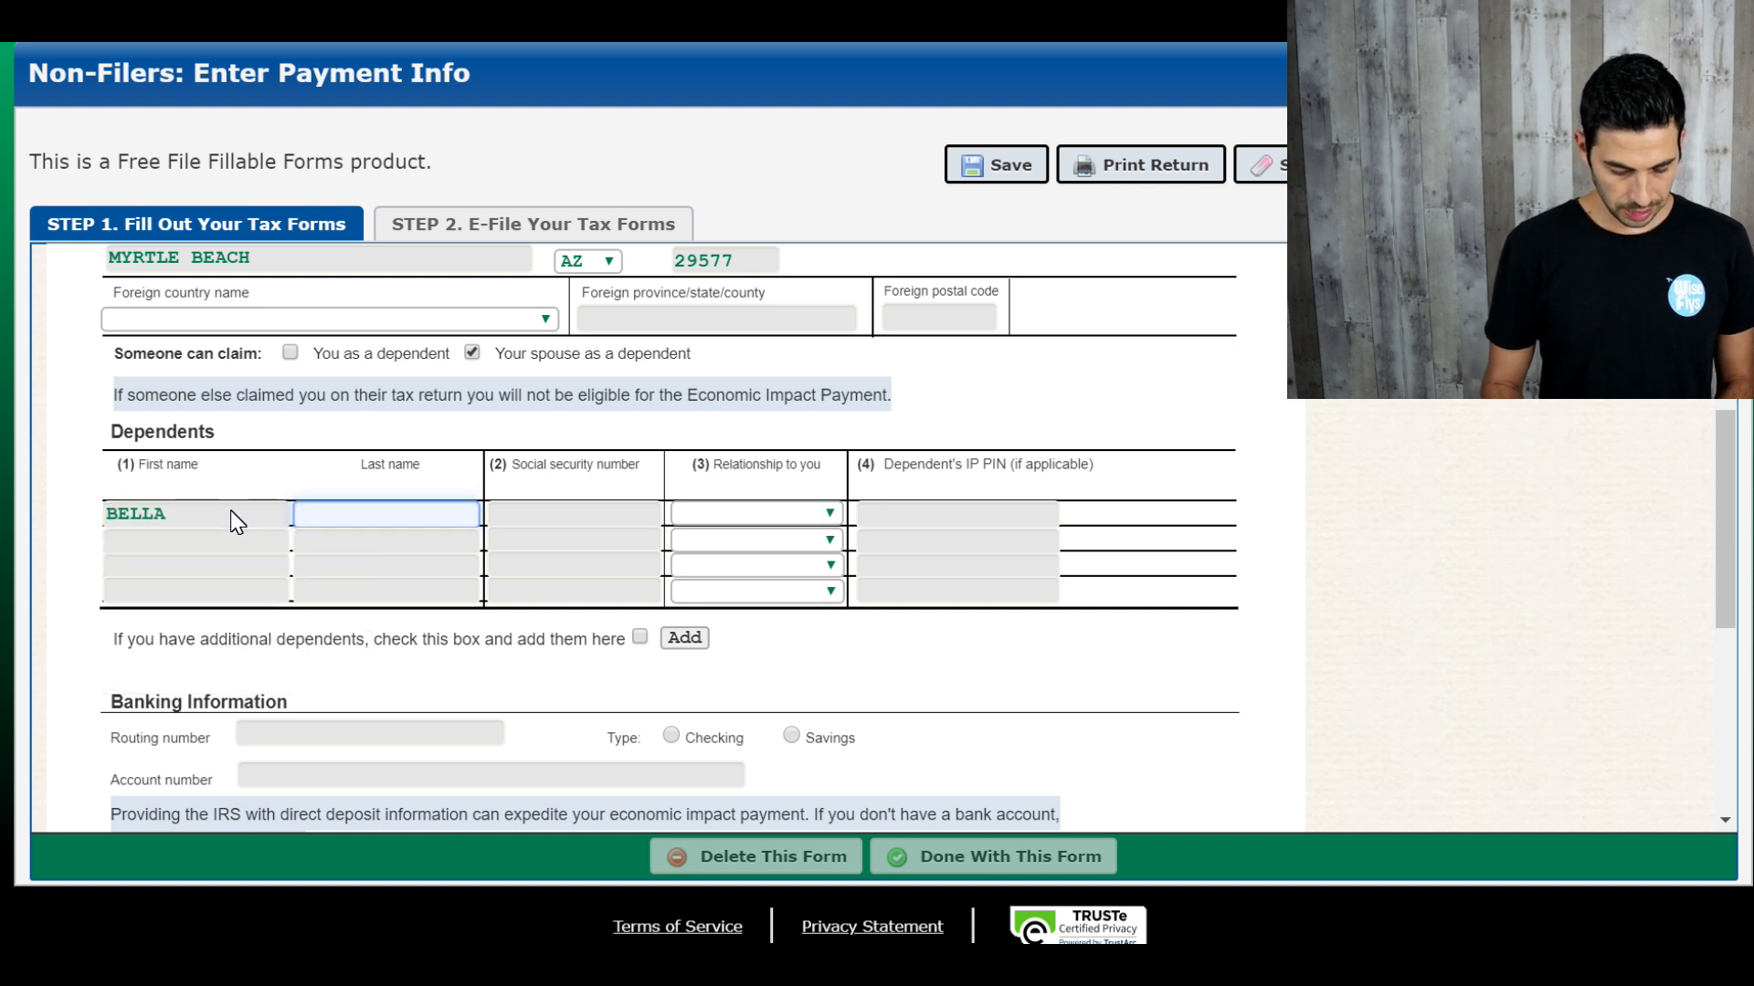
key("Tab")
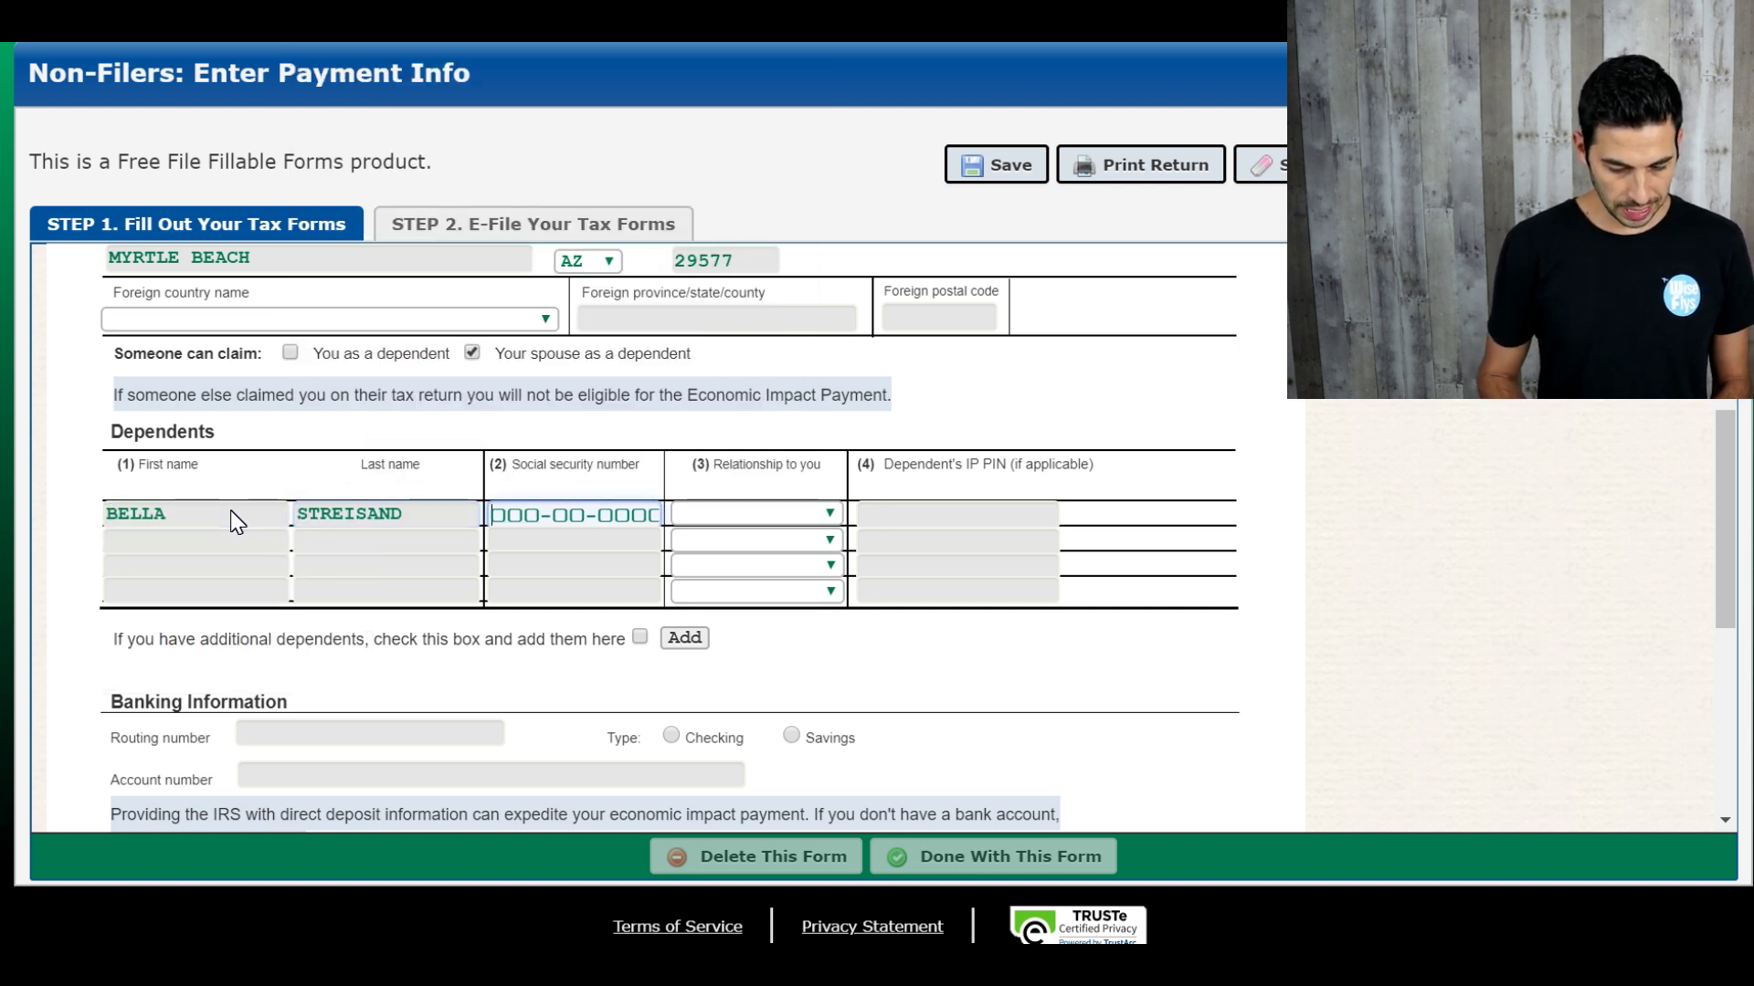
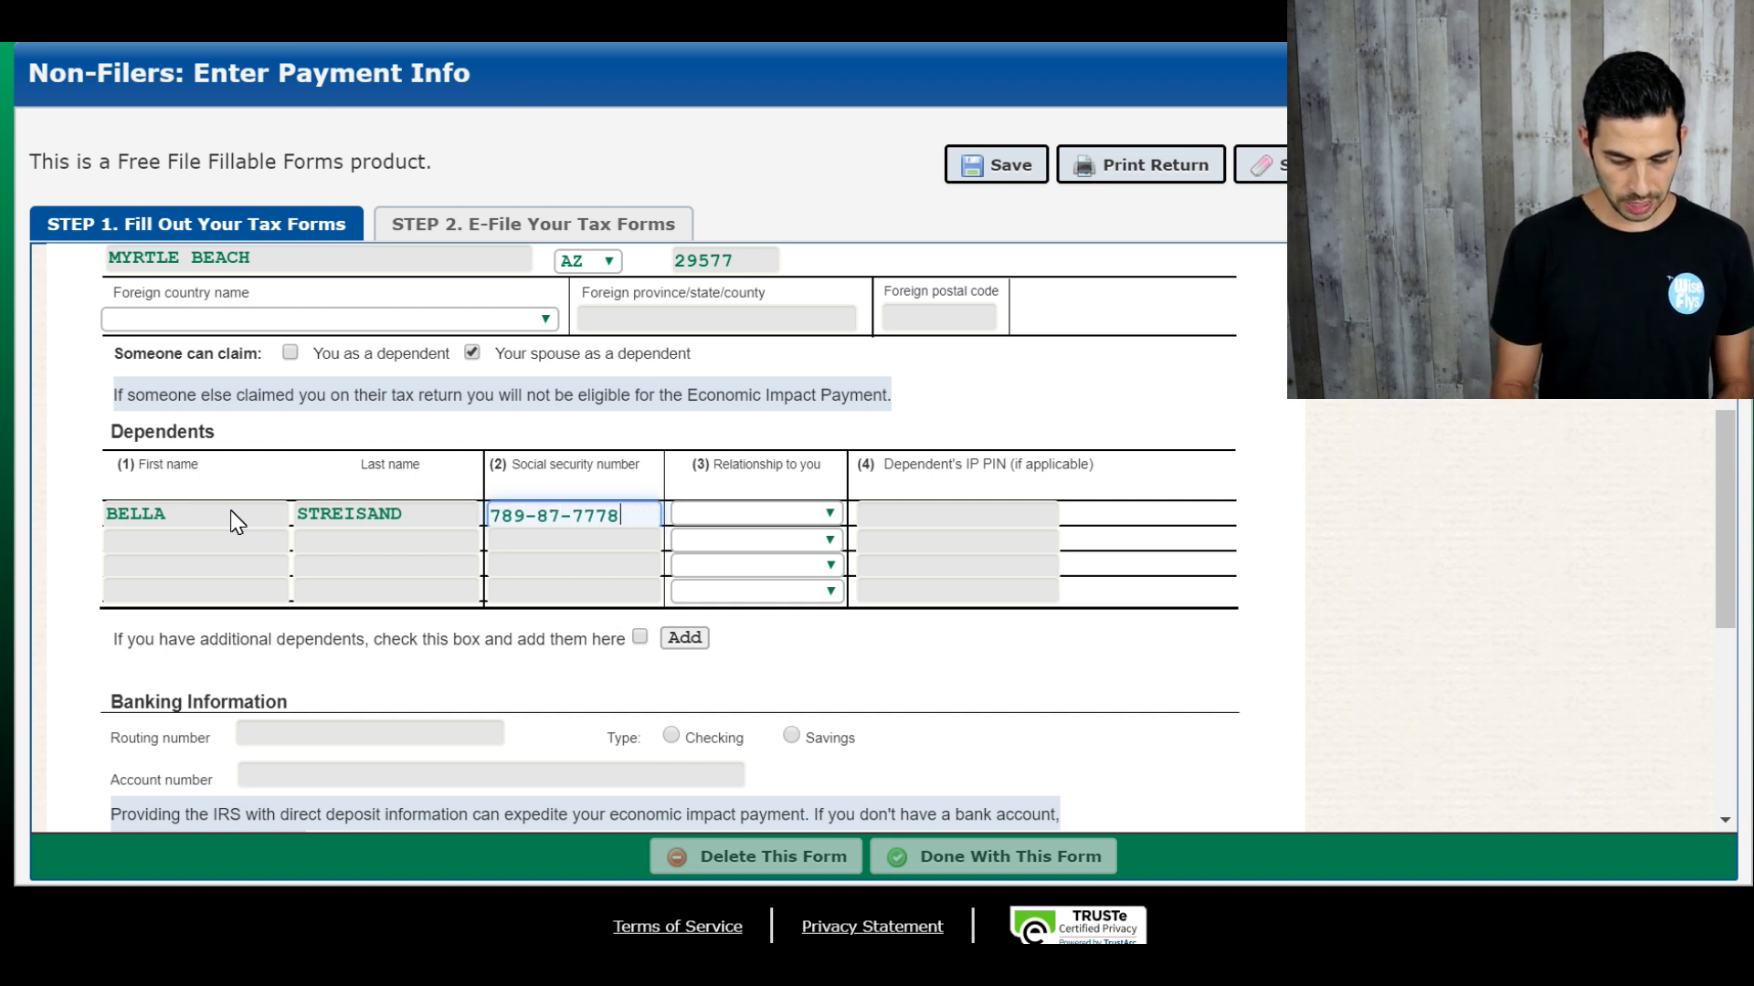
Step: Set the first dependent's relationship to Daughter and start a first name in the second dependent row
left_click(723, 517)
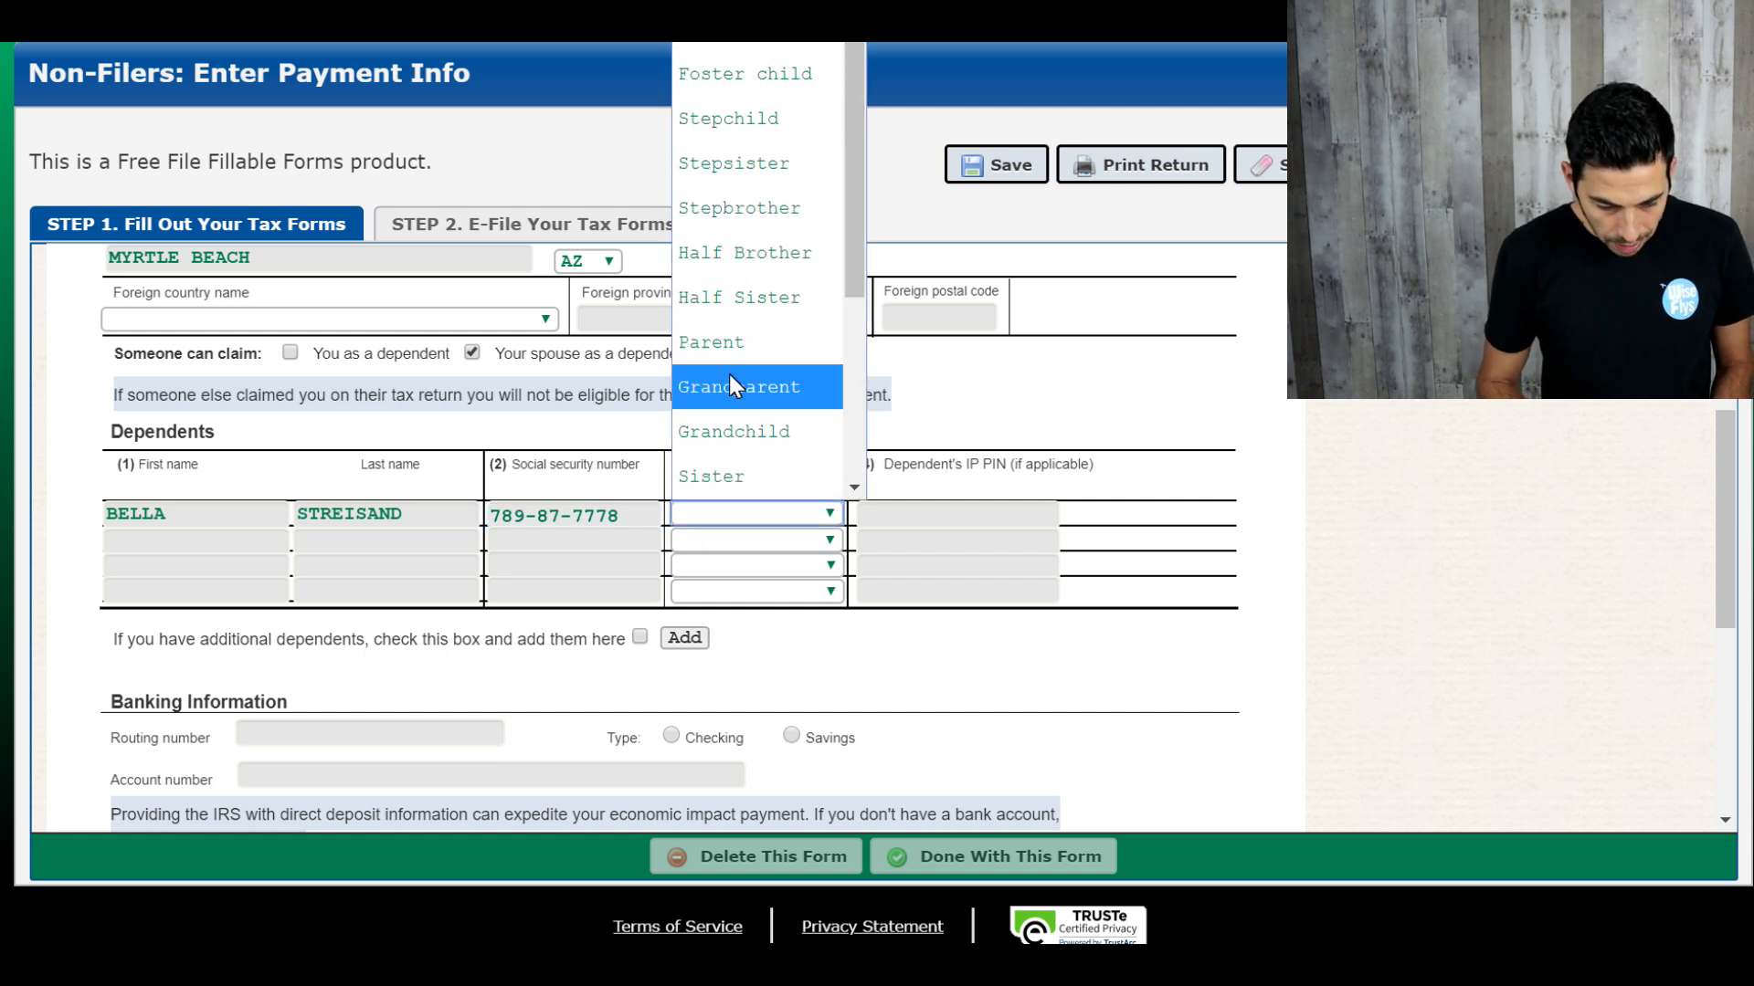
scroll(729, 380, "up", 1)
key("d")
key("Return")
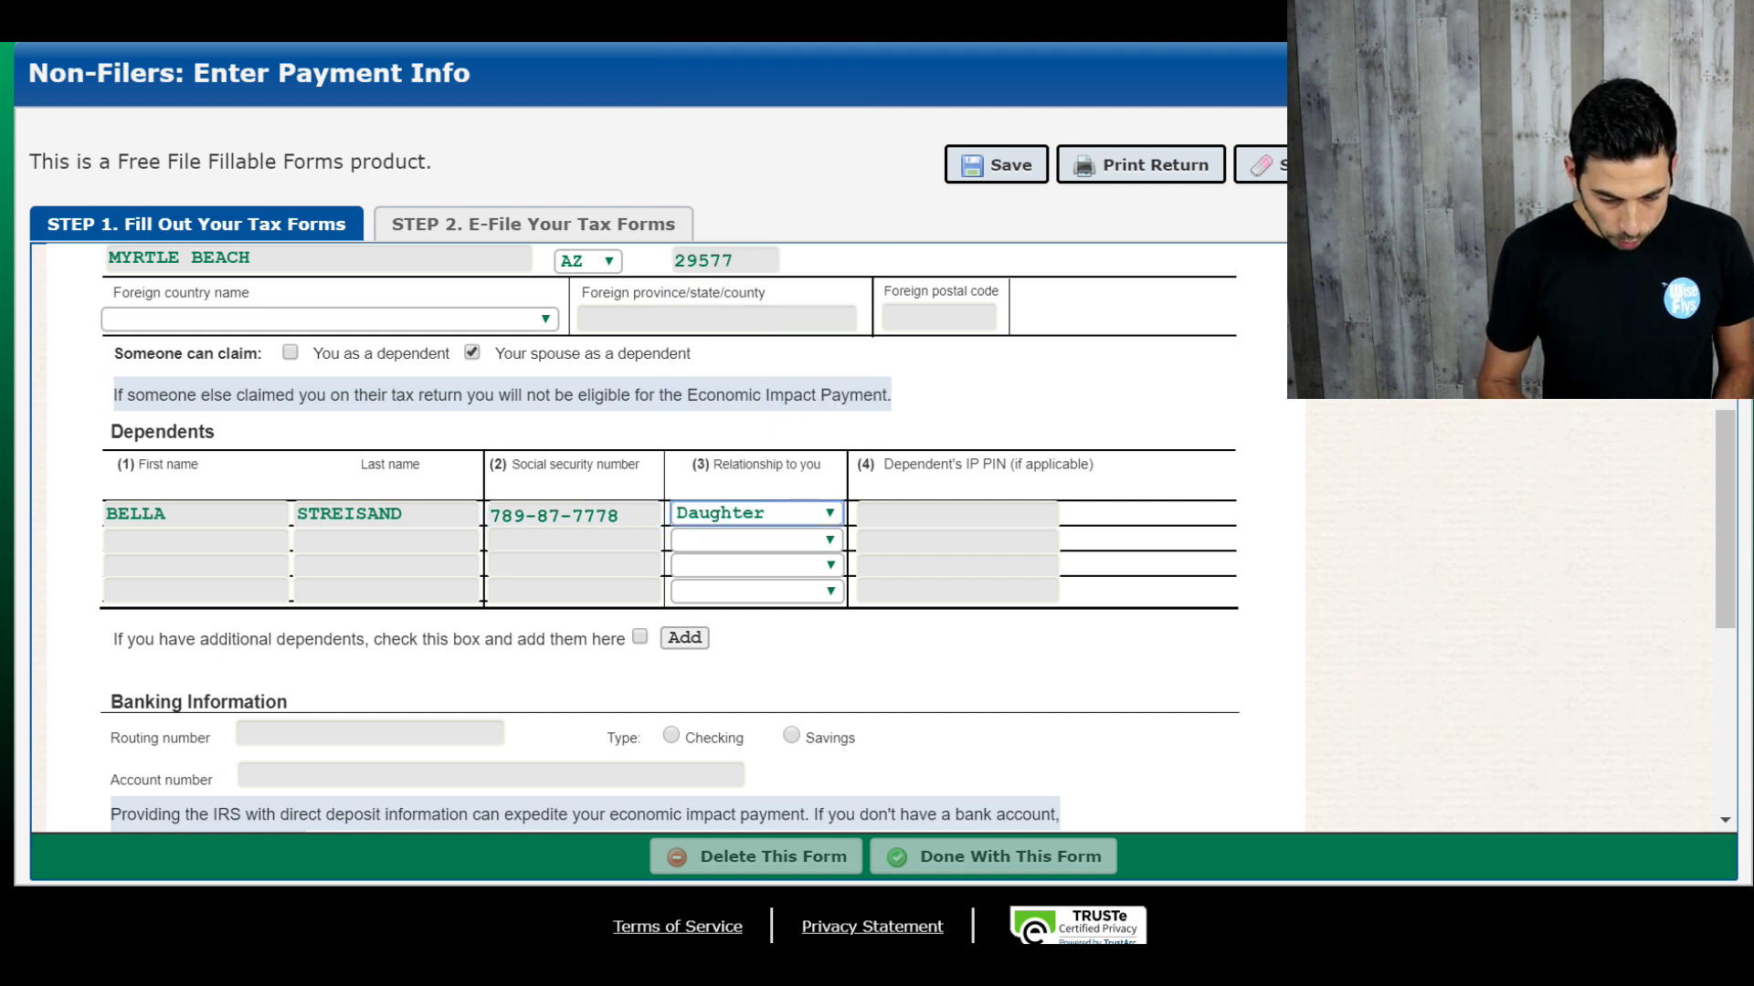
left_click(894, 514)
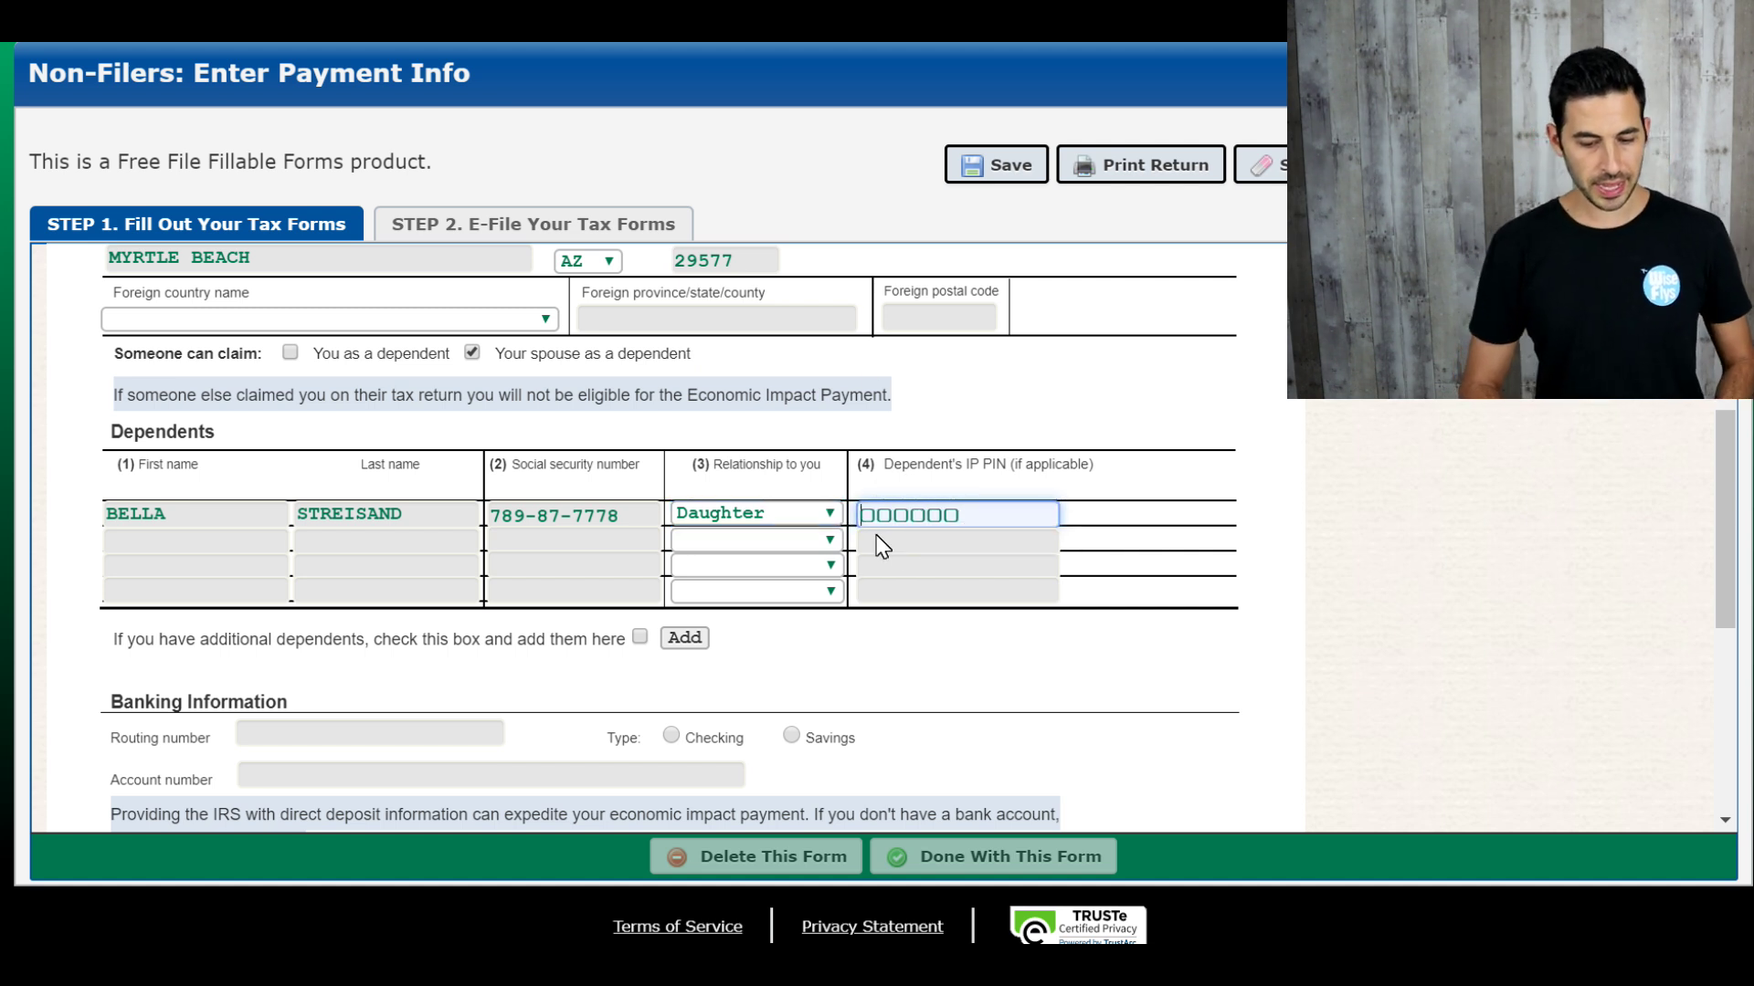
left_click(222, 549)
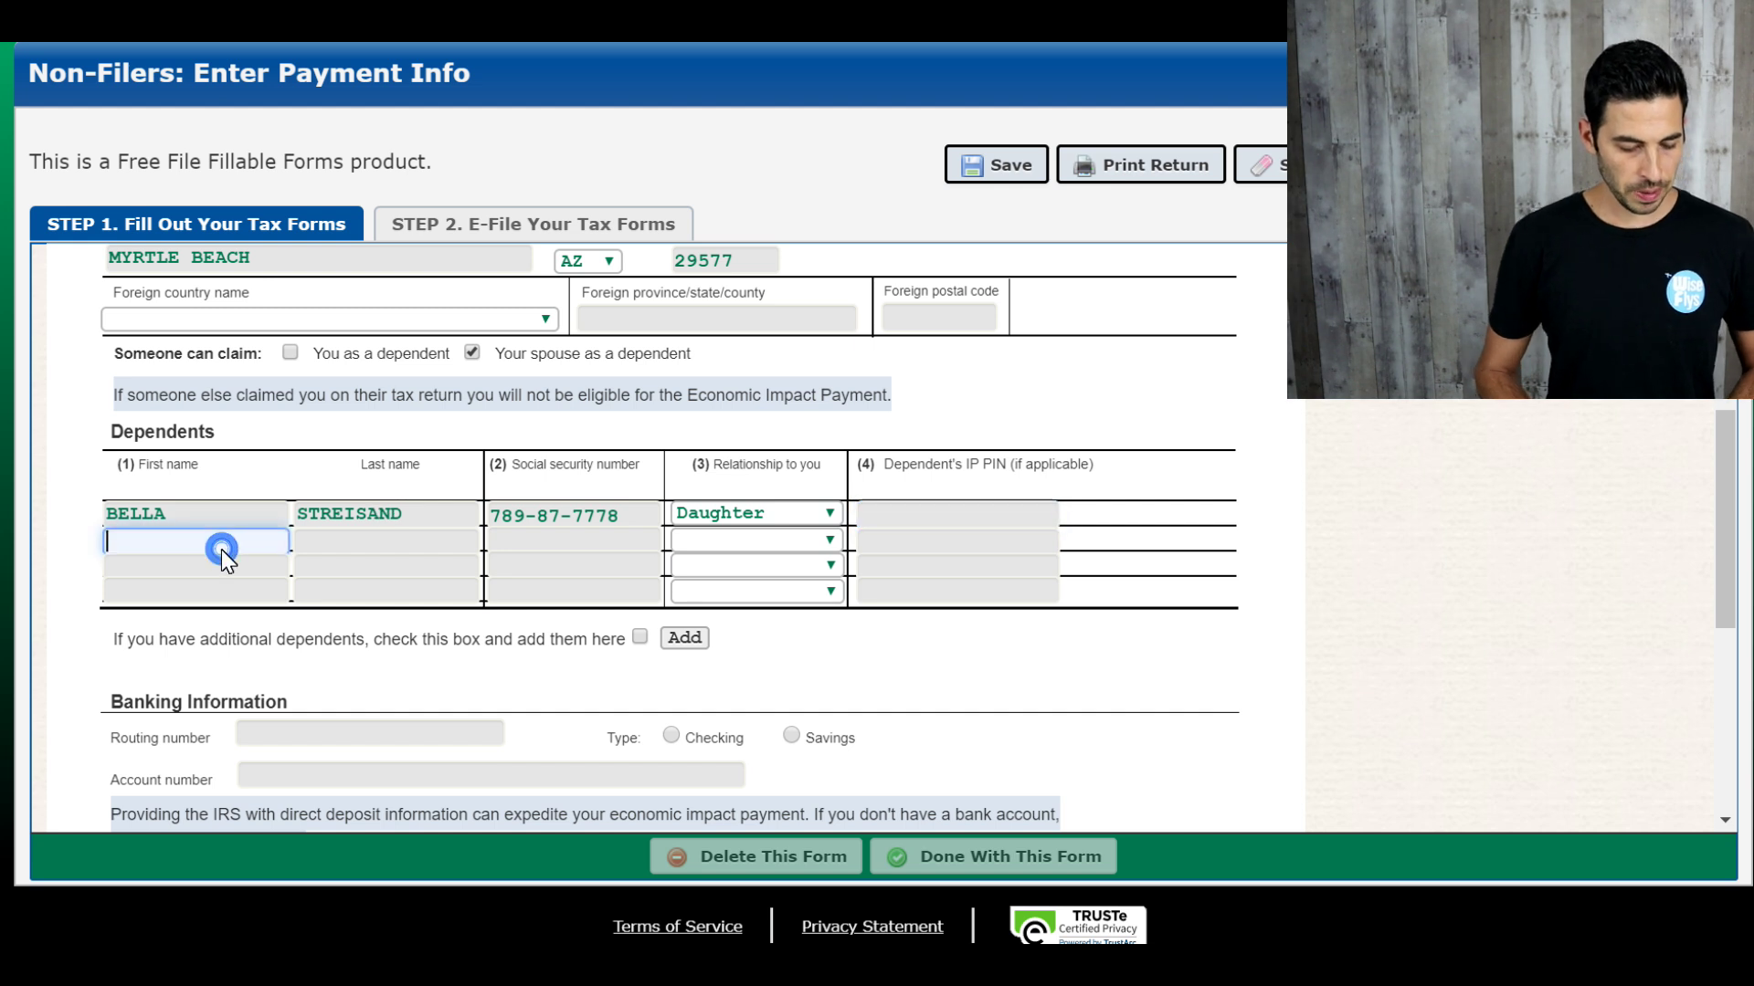
type("k")
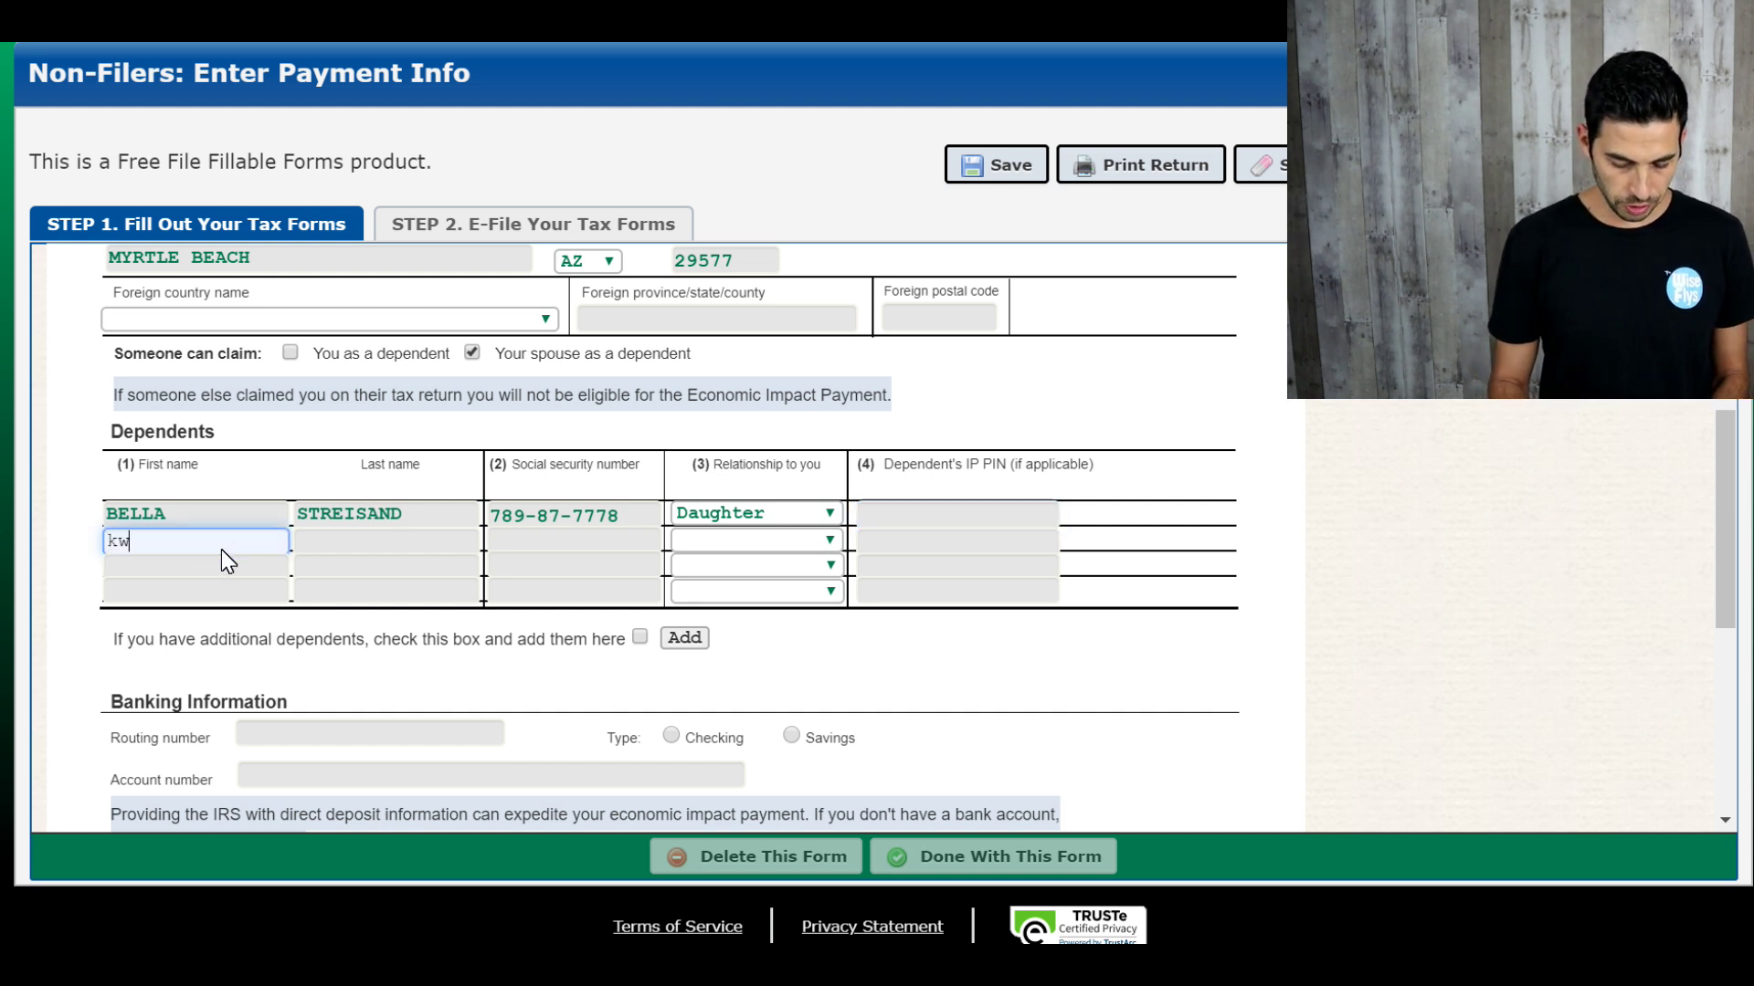
type("jd")
left_click(61, 538)
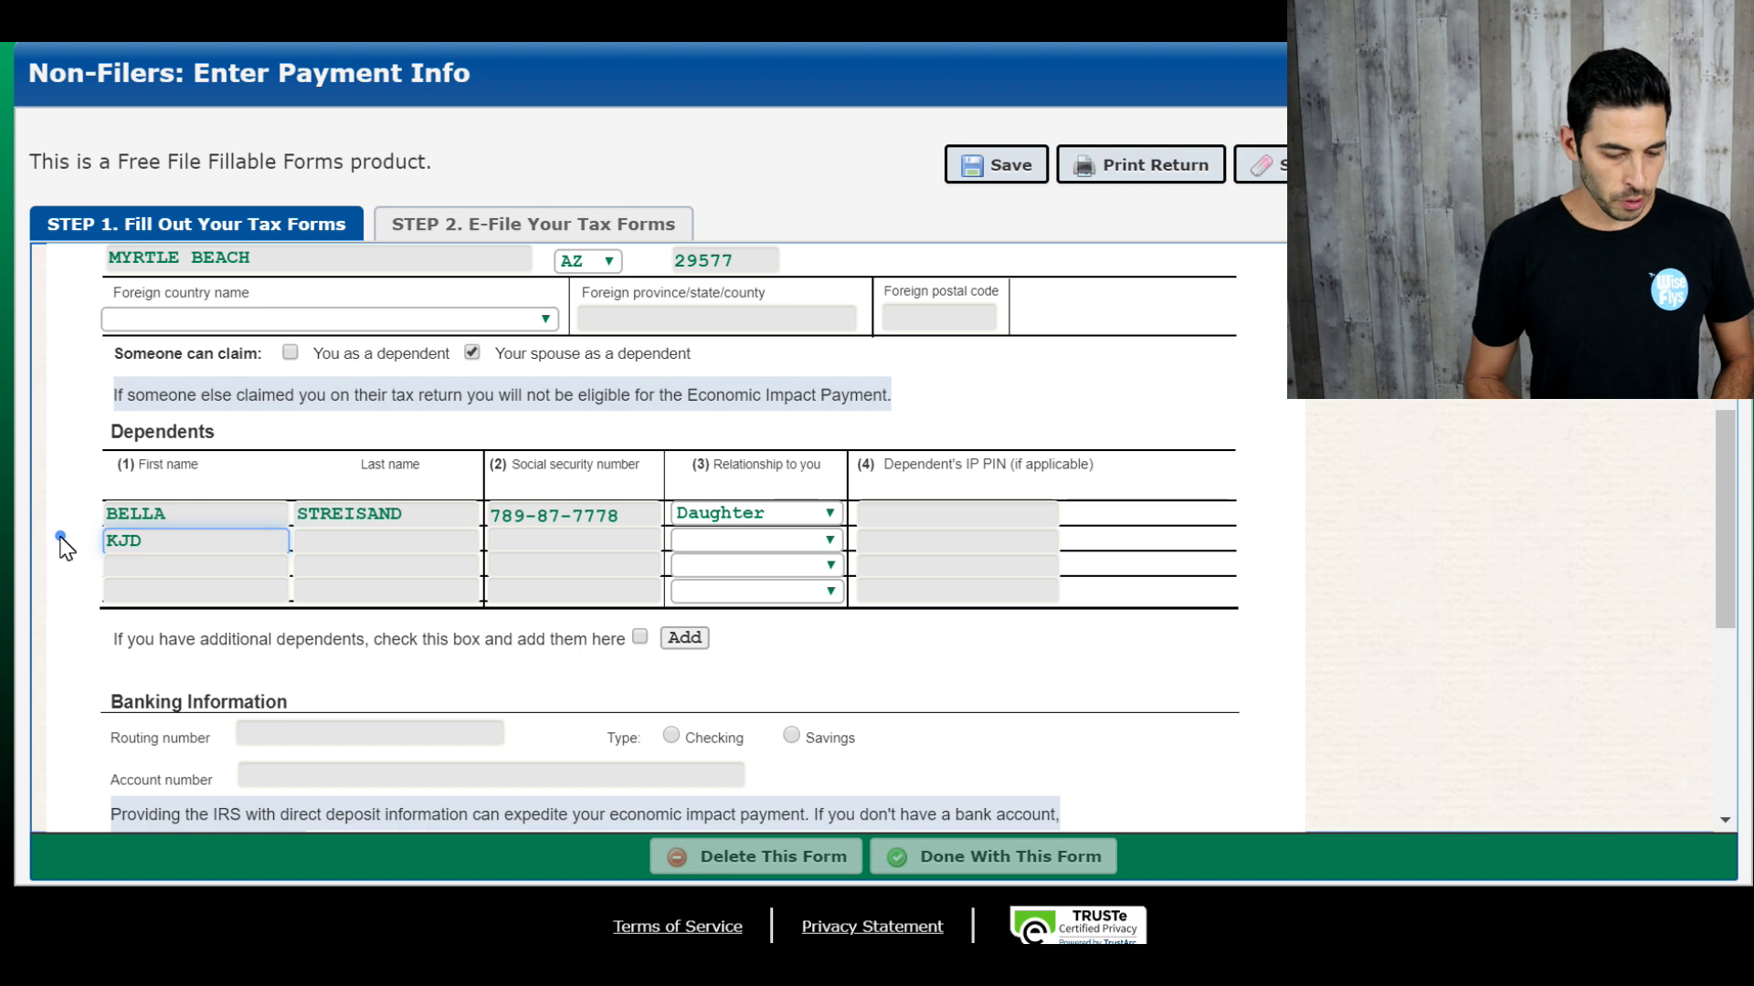
scroll(117, 756, "down", 3)
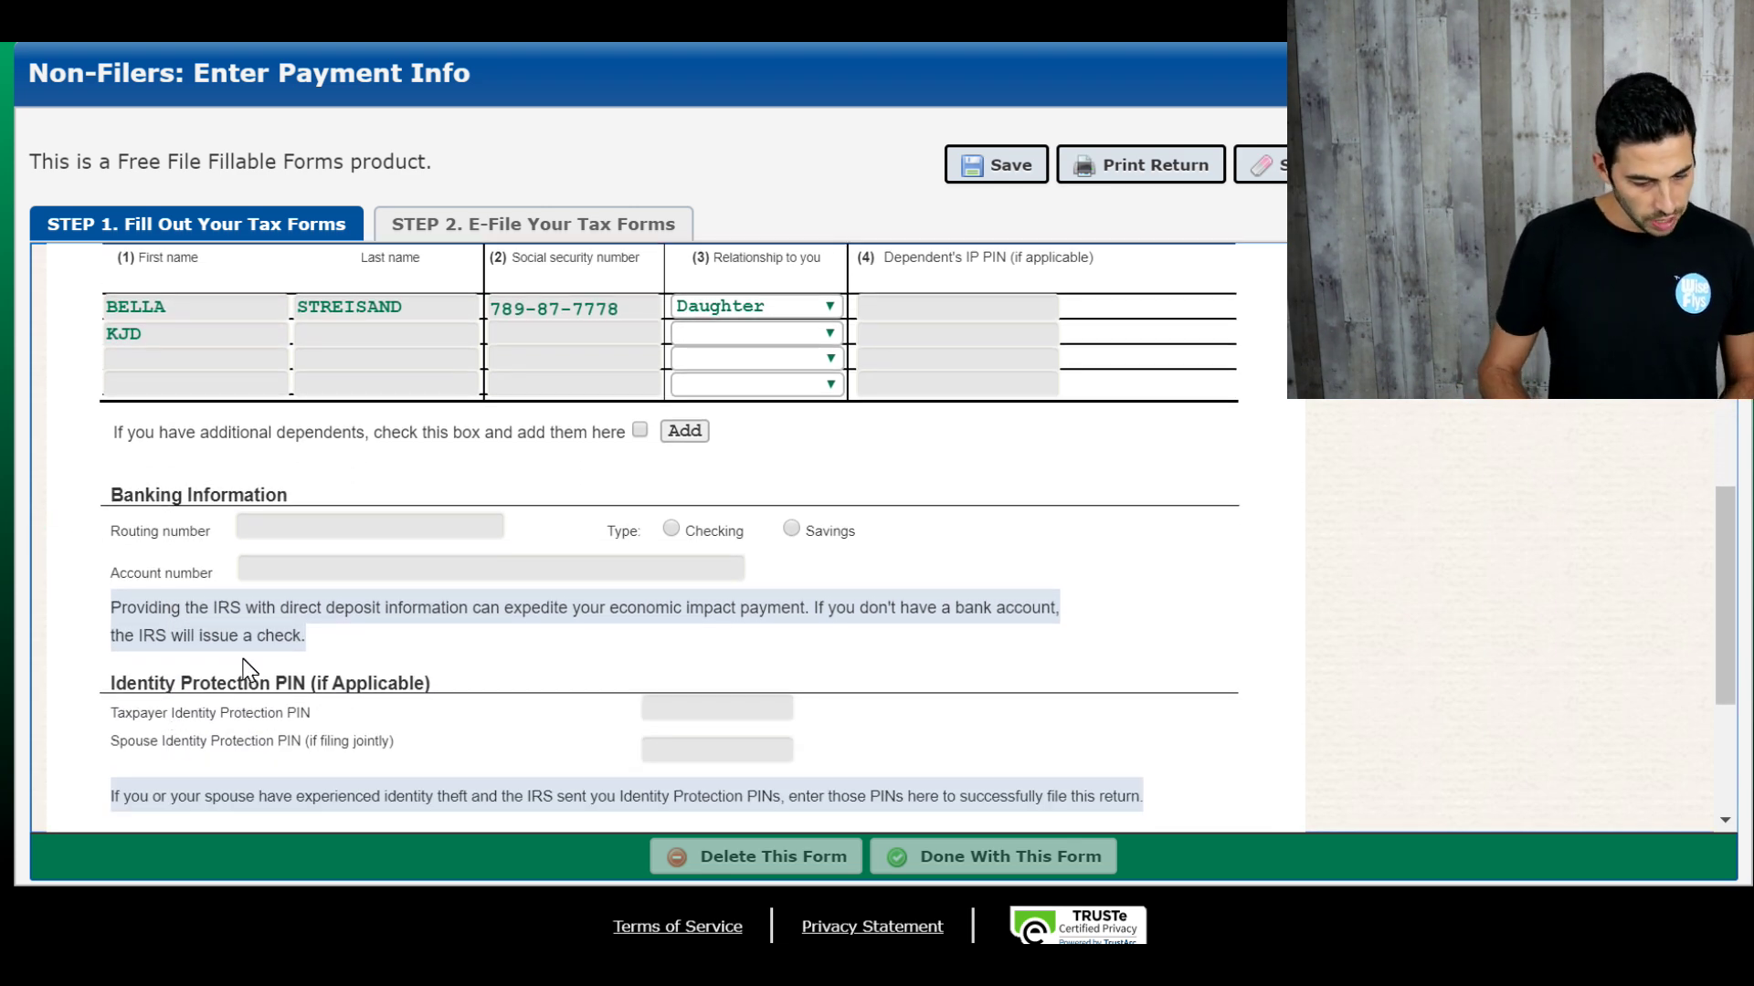
Step: Enter the bank routing number, select Checking, and enter the account number, trimming an extra digit
left_click(304, 528)
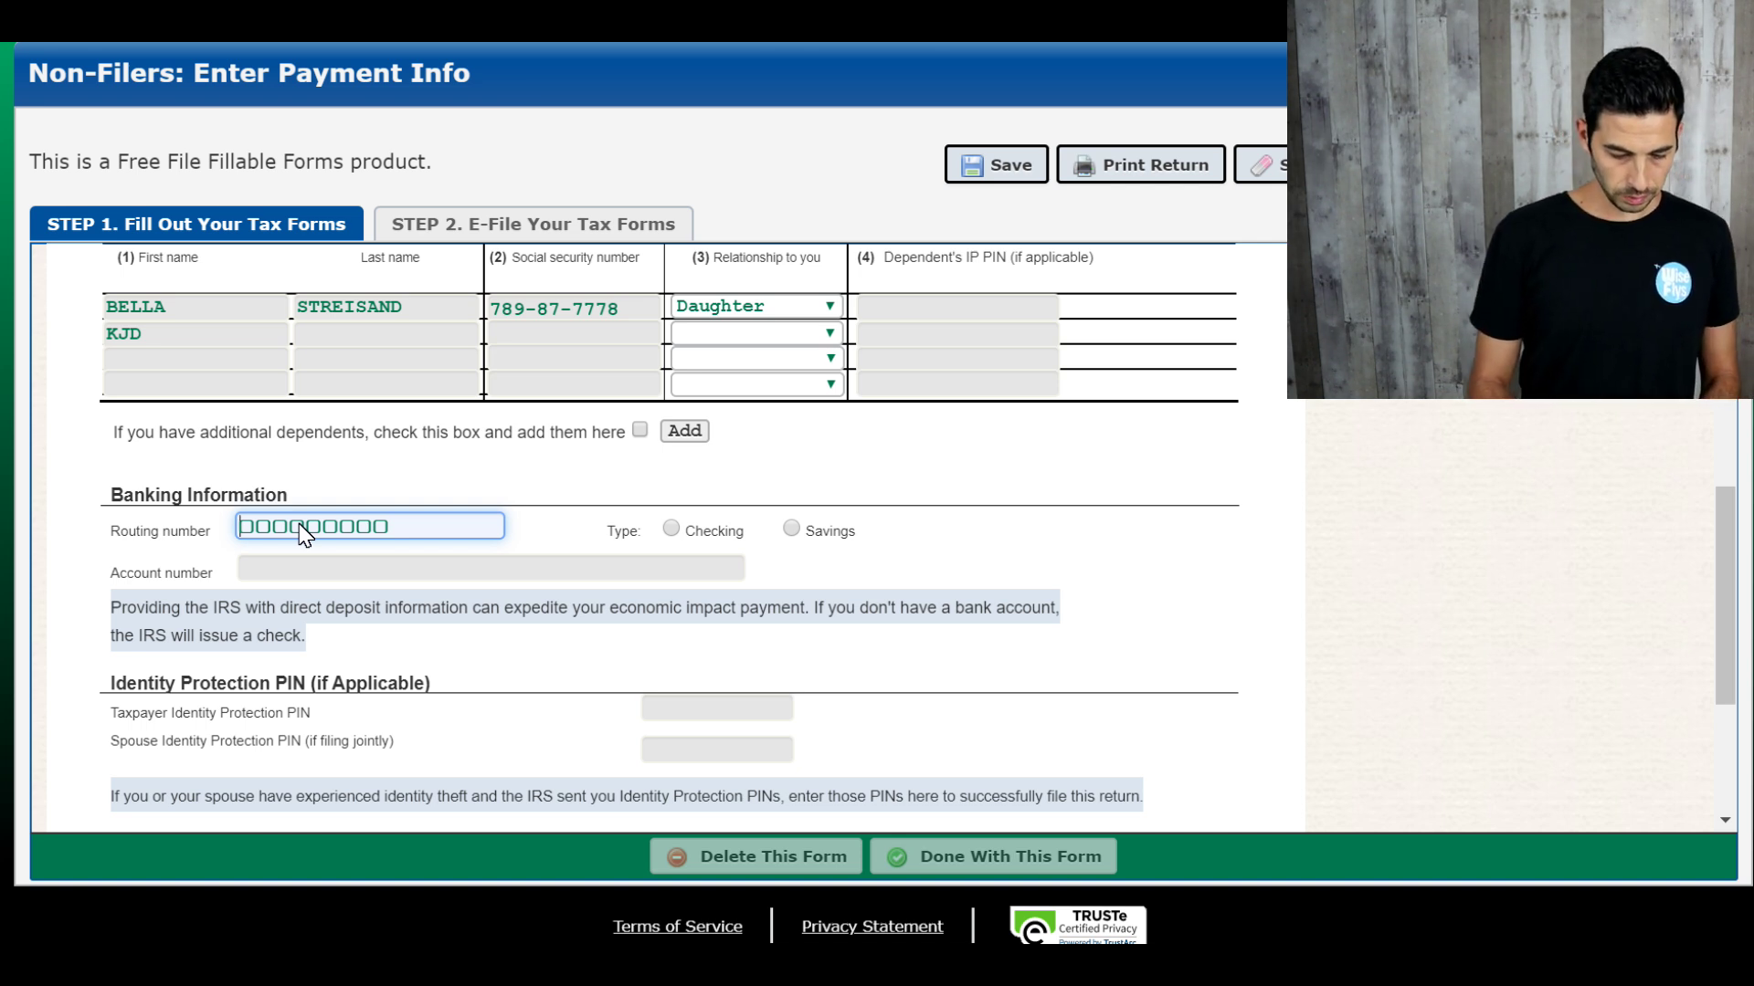
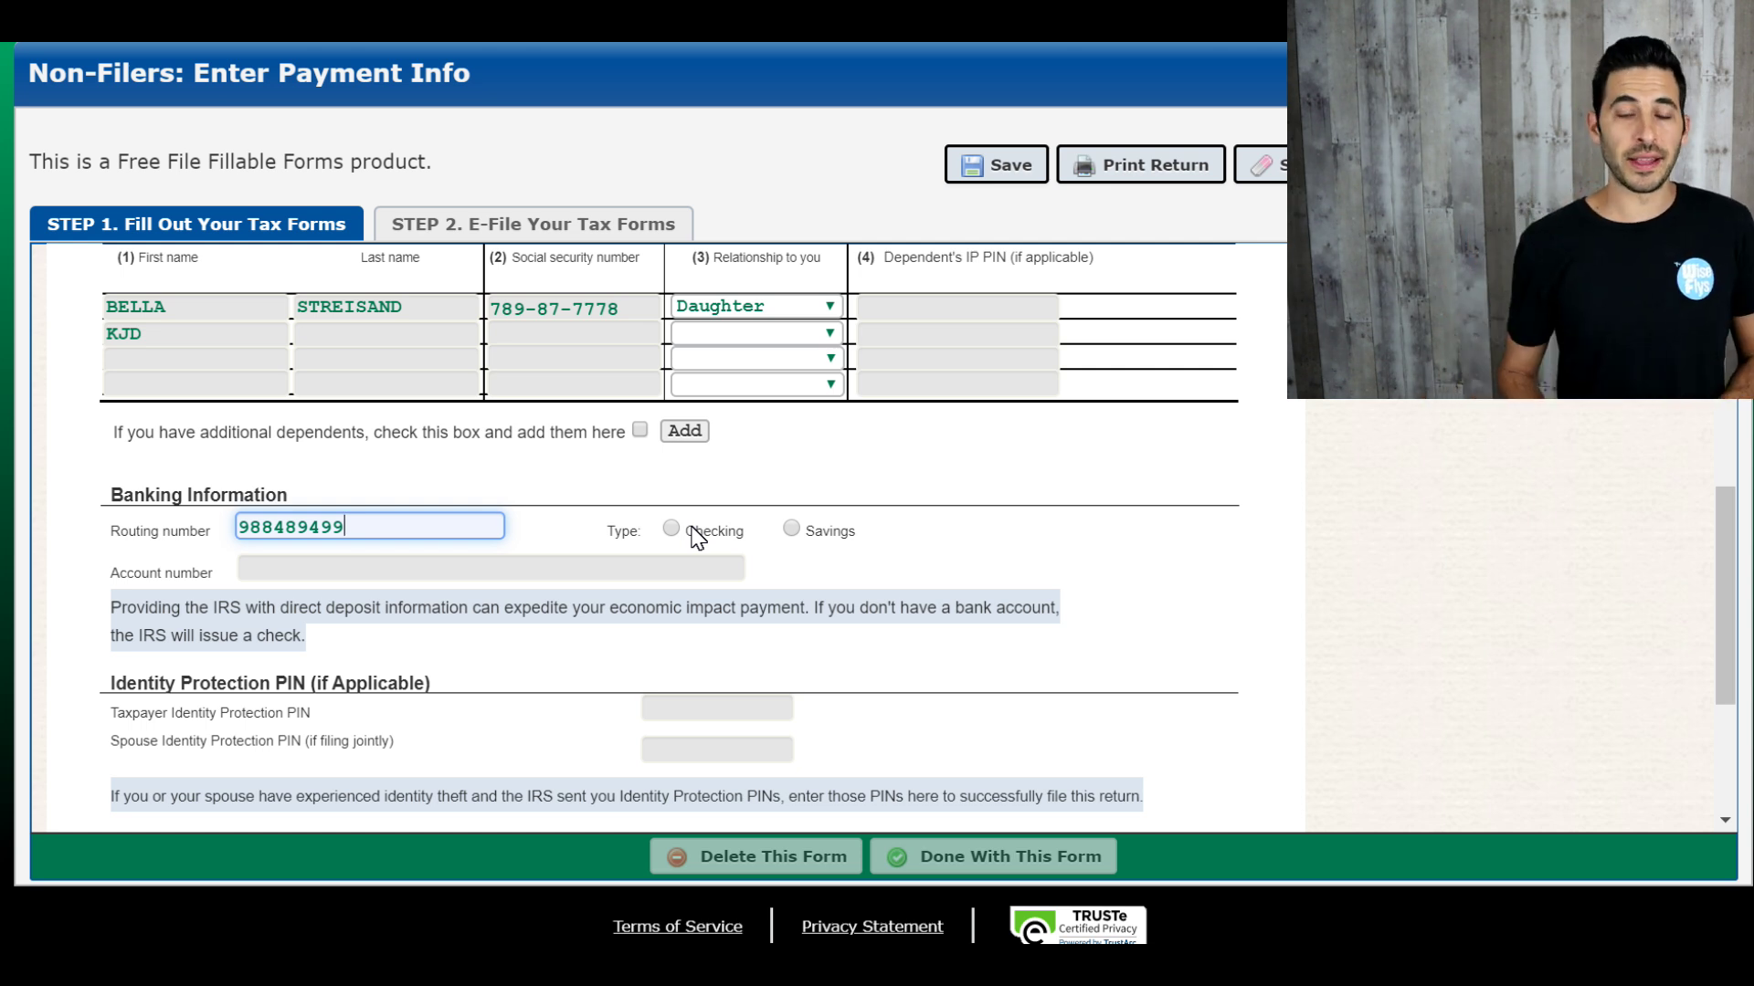
left_click(671, 529)
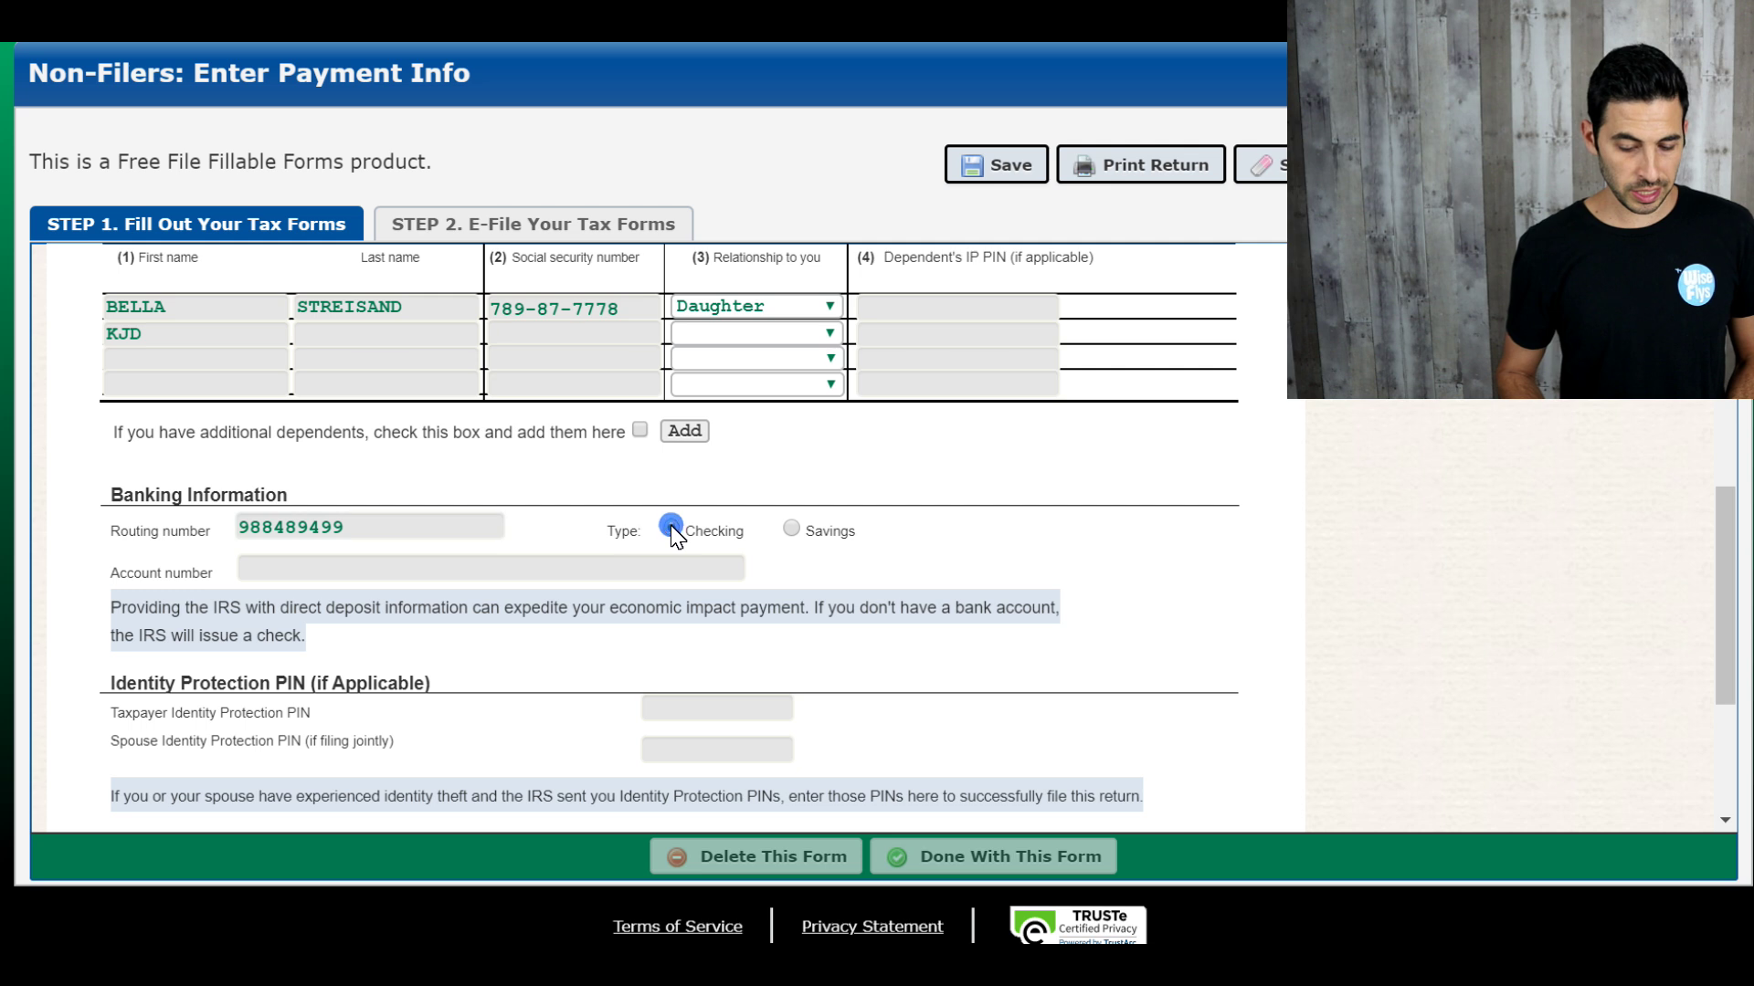
left_click(495, 563)
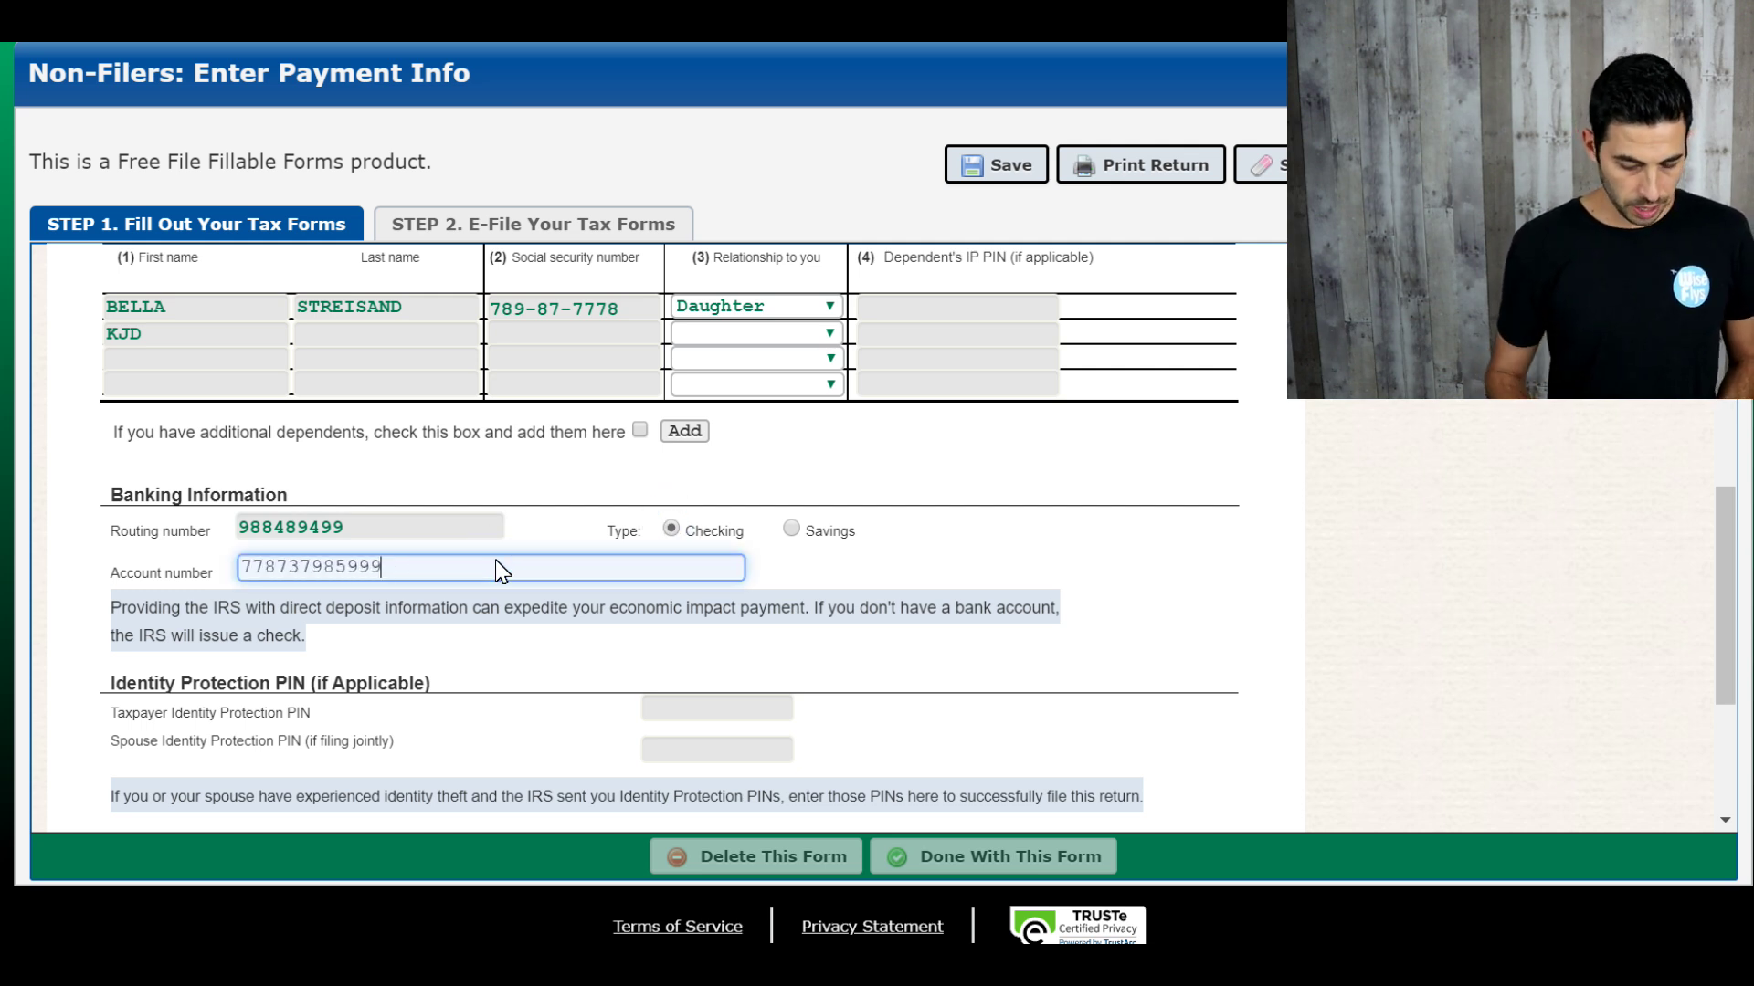
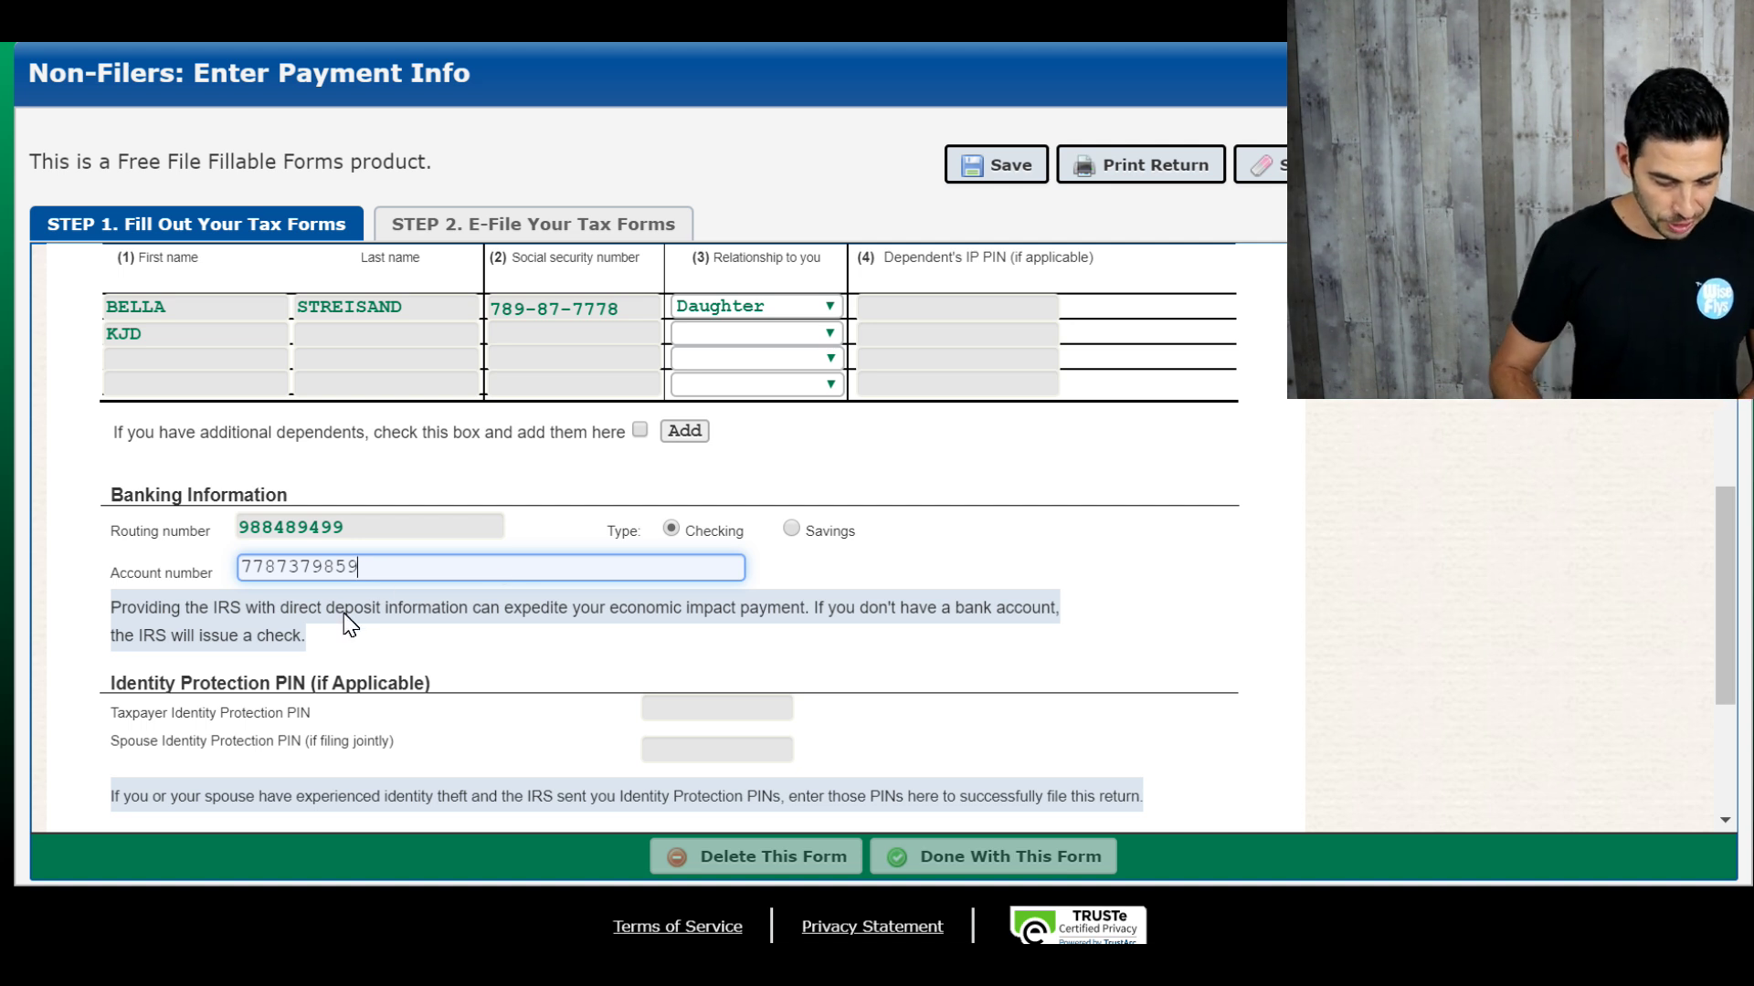
scroll(350, 625, "down", 3)
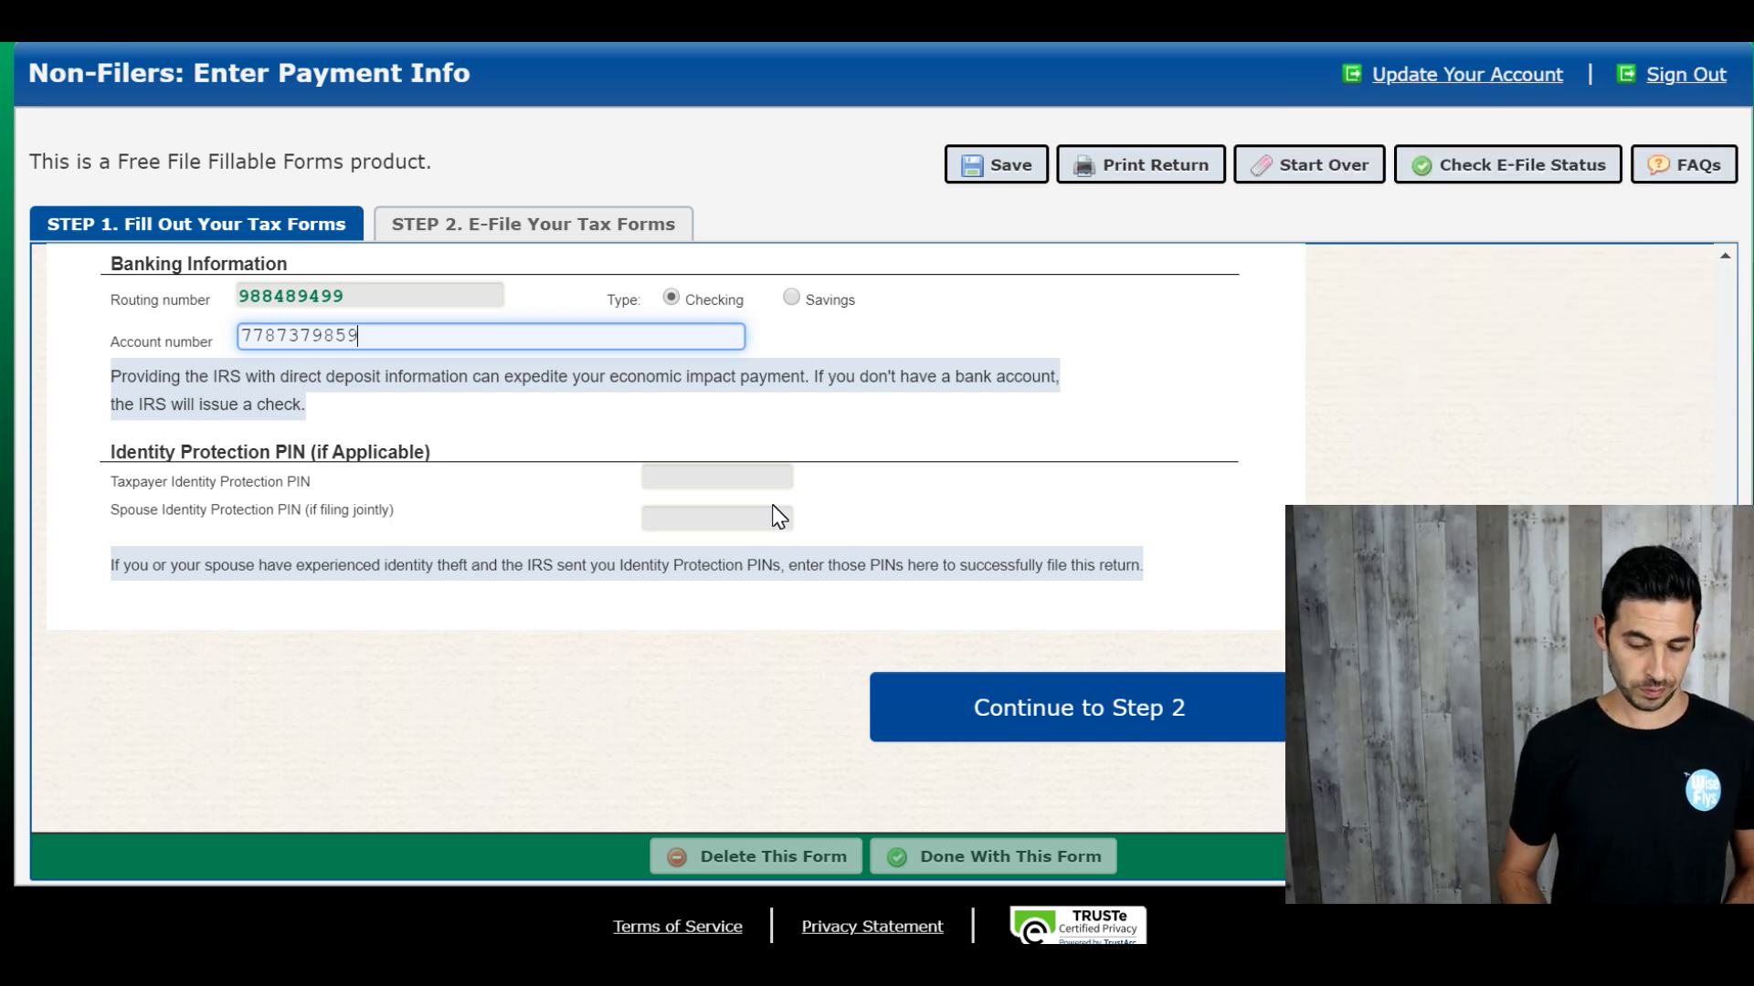
Step: Enter the taxpayer's and spouse's Identity Protection PINs and continue to Step 2
left_click(751, 482)
type("000000")
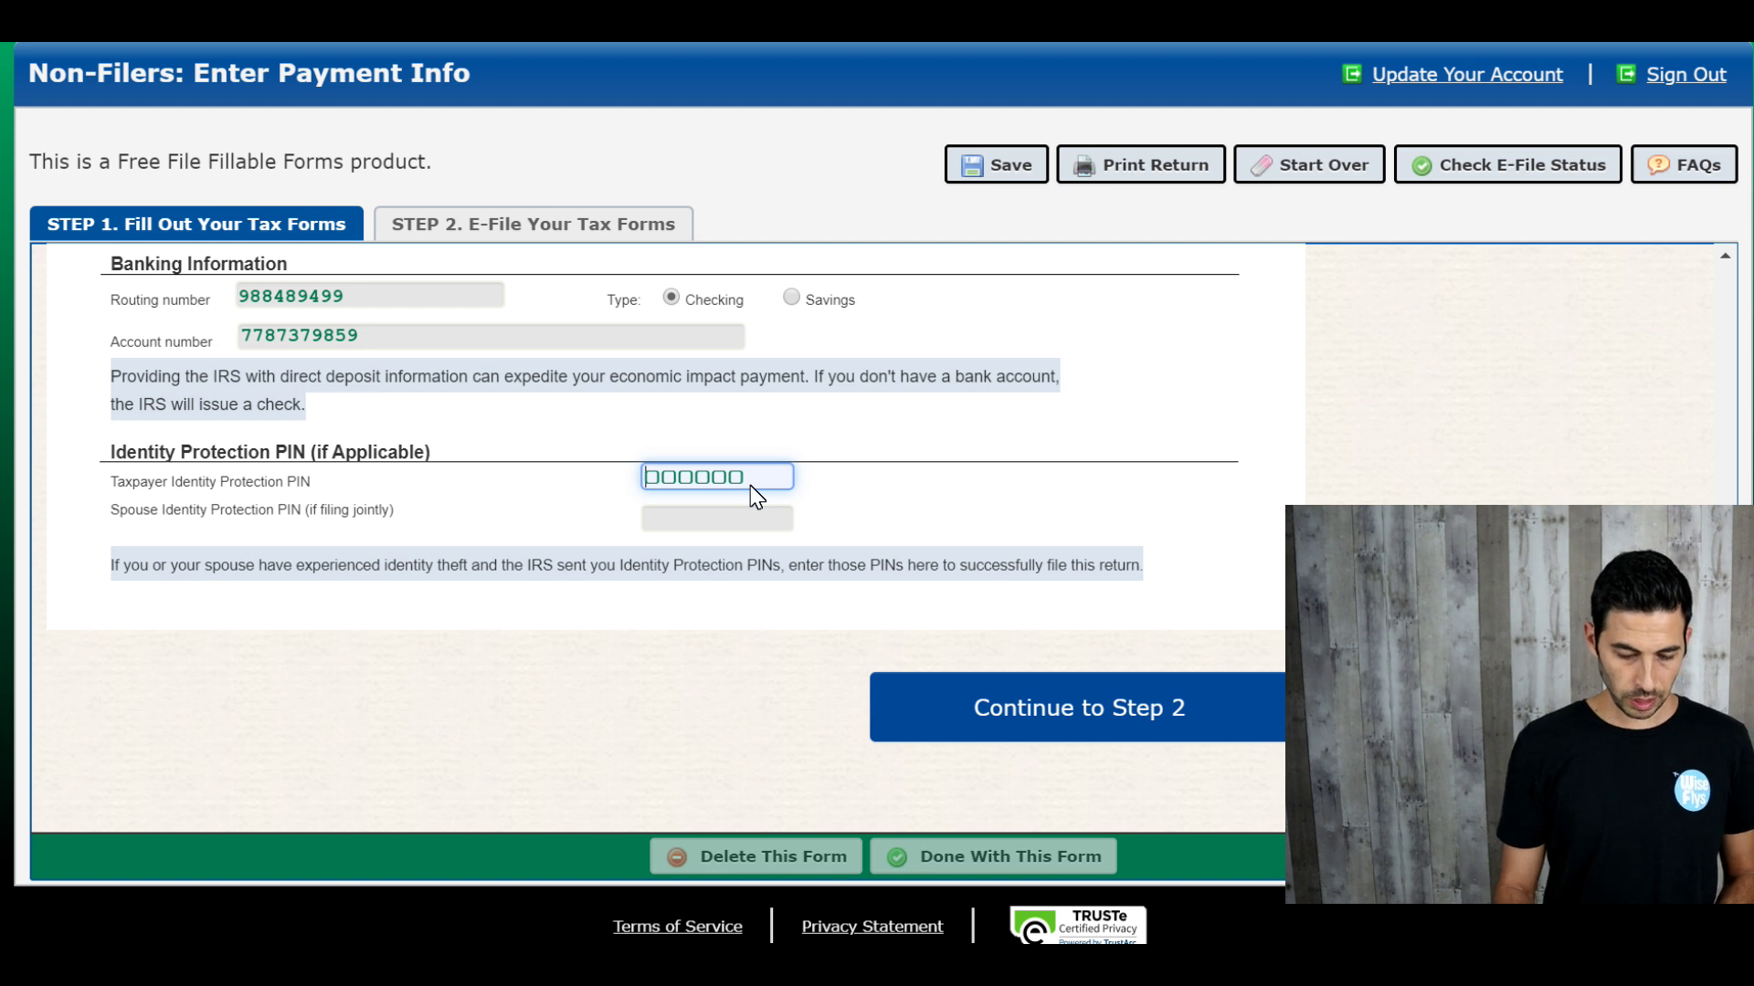
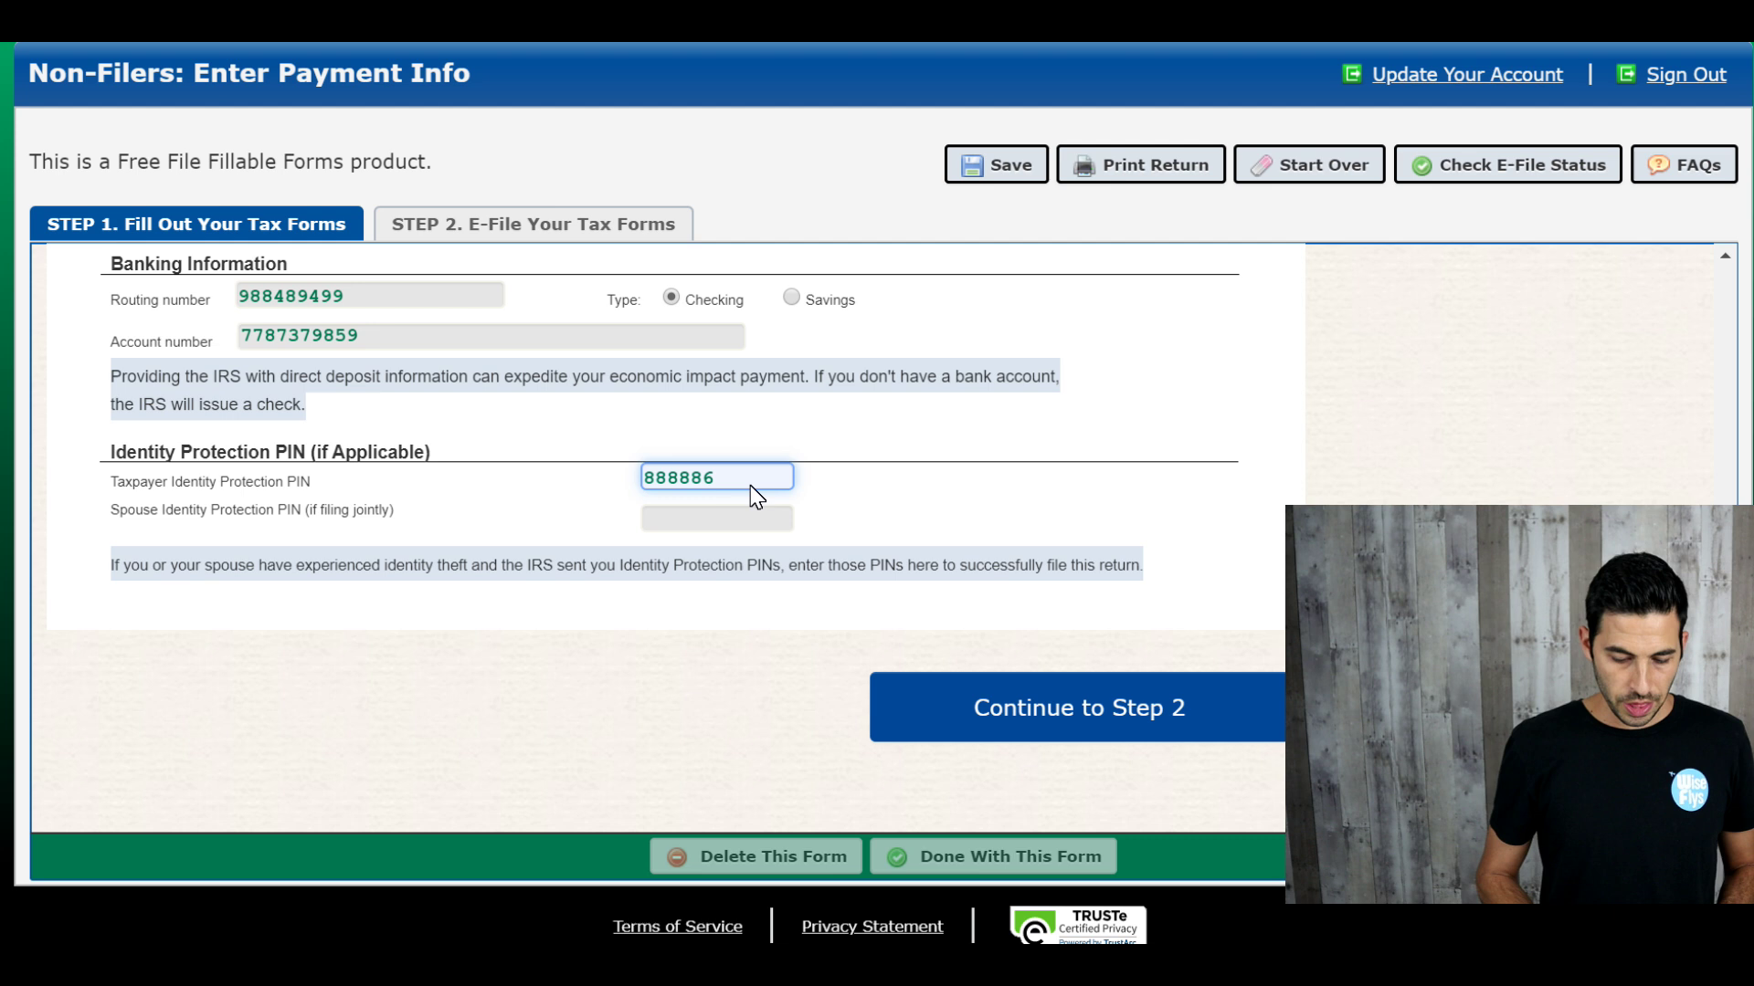
left_click(693, 521)
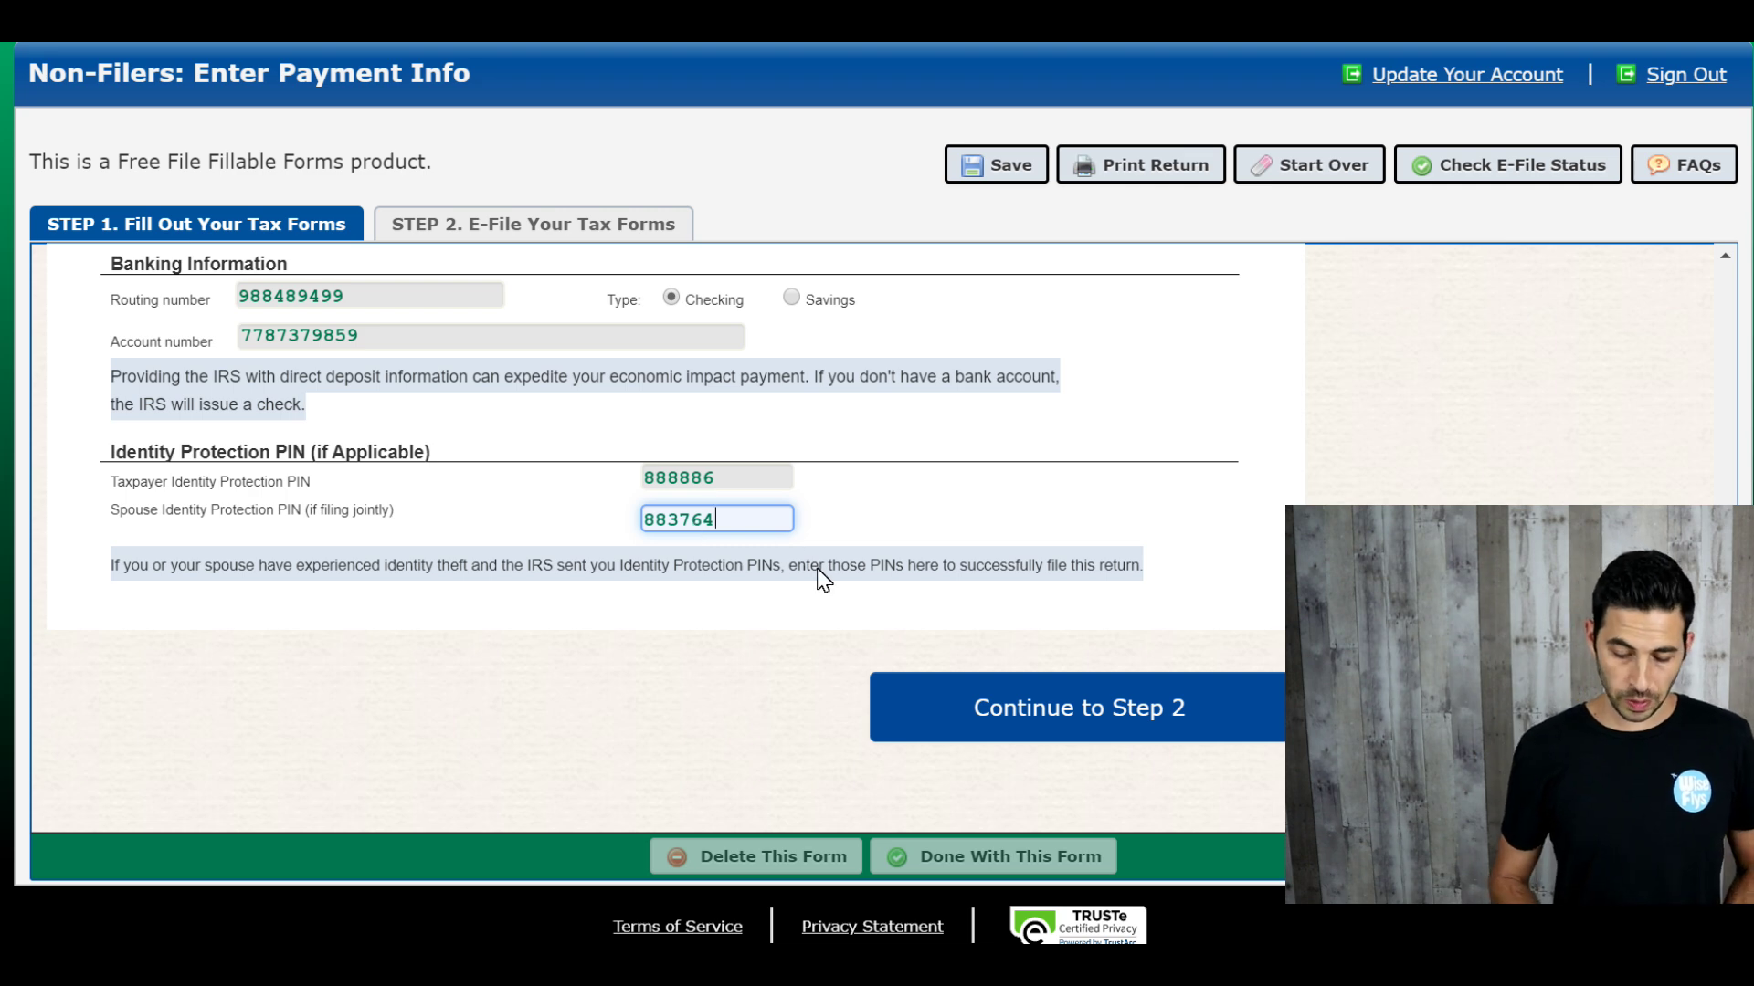
left_click(1067, 721)
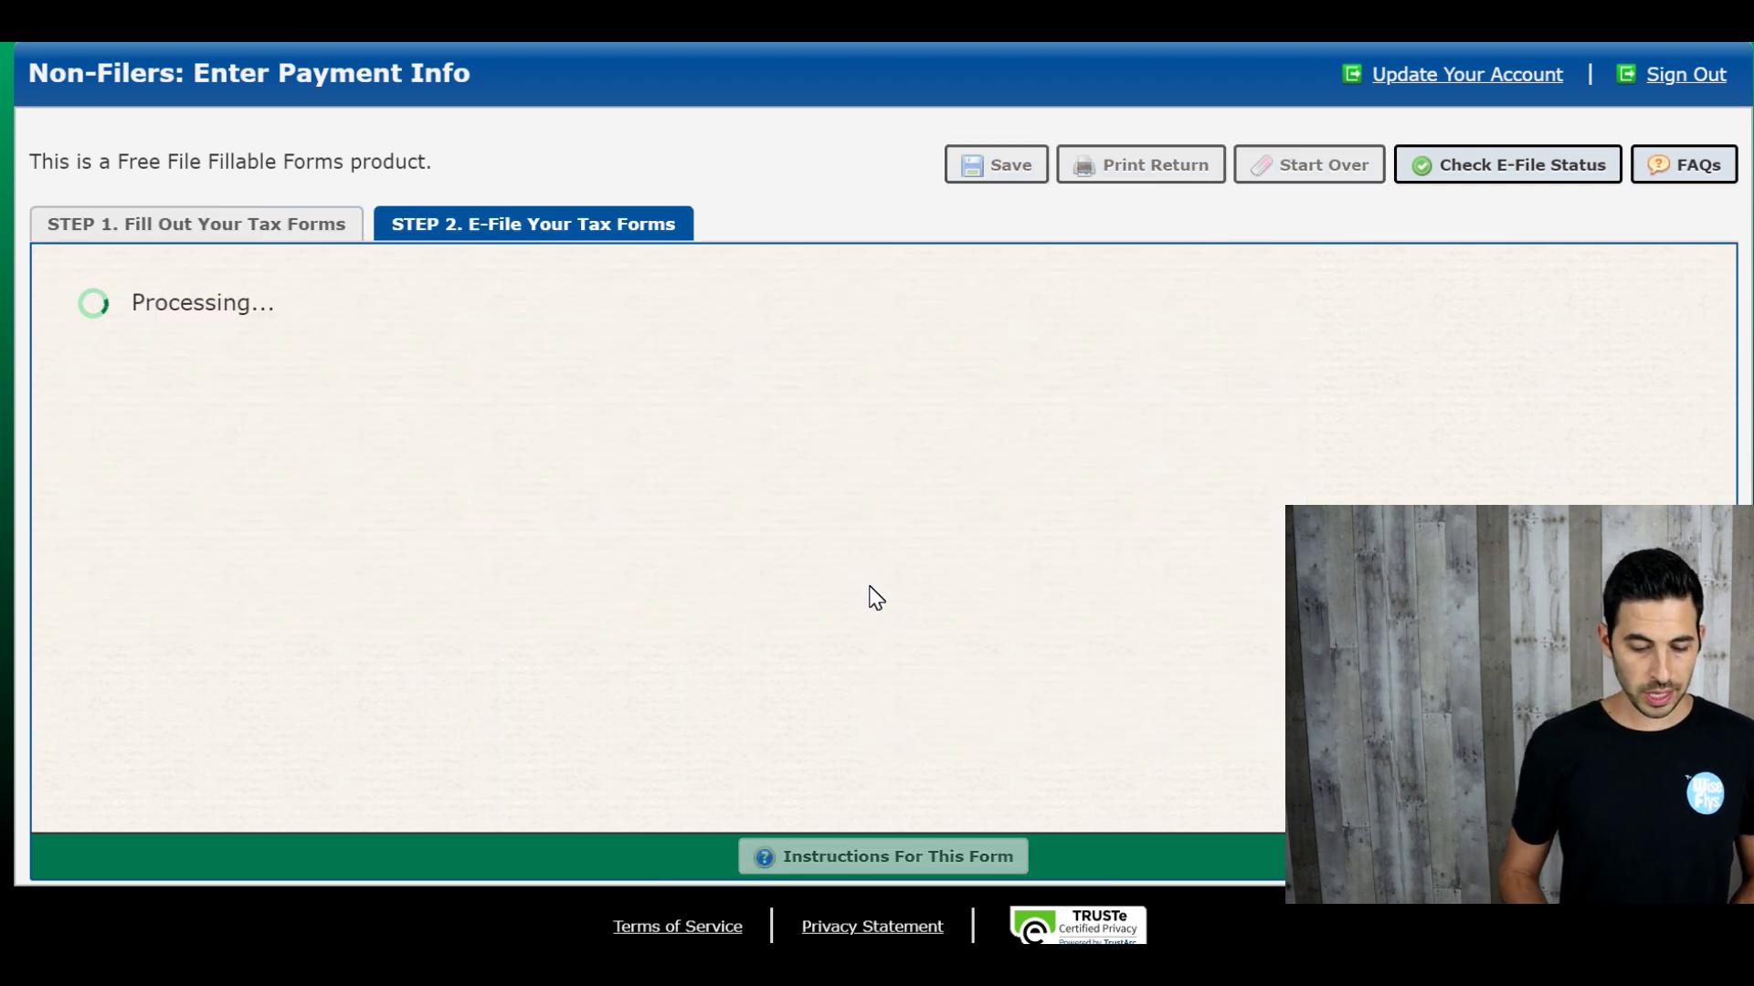
scroll(875, 598, "down", 1)
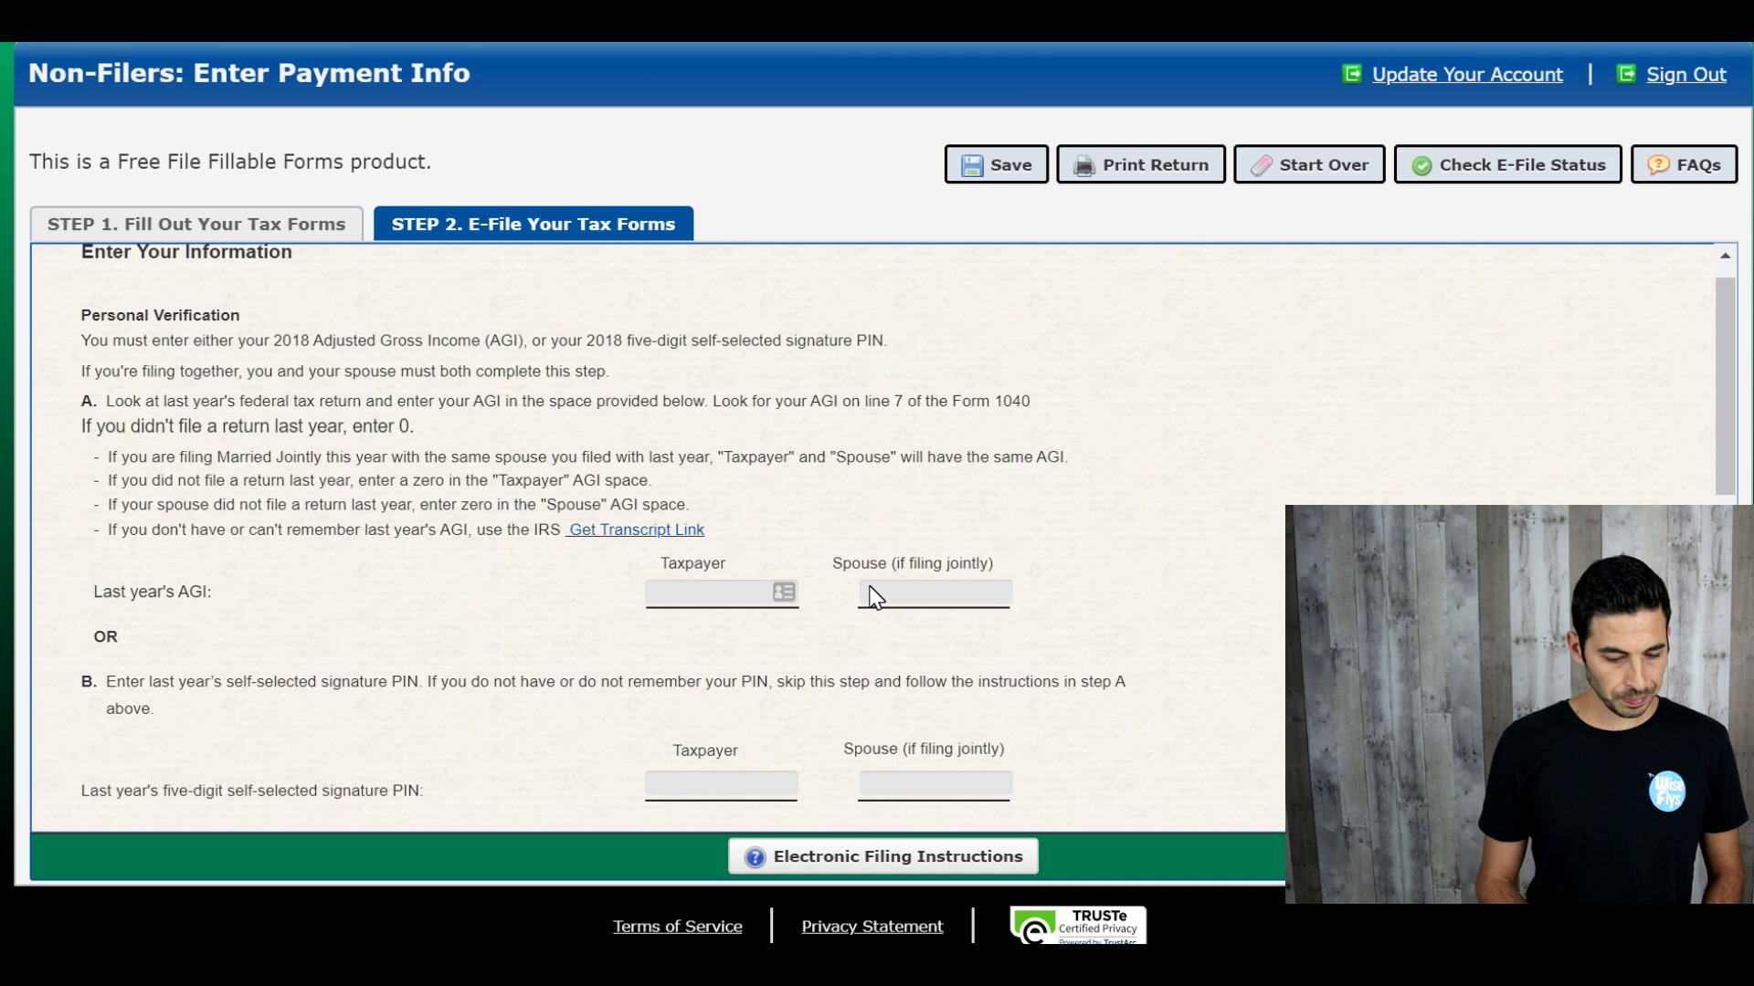
scroll(911, 361, "up", 1)
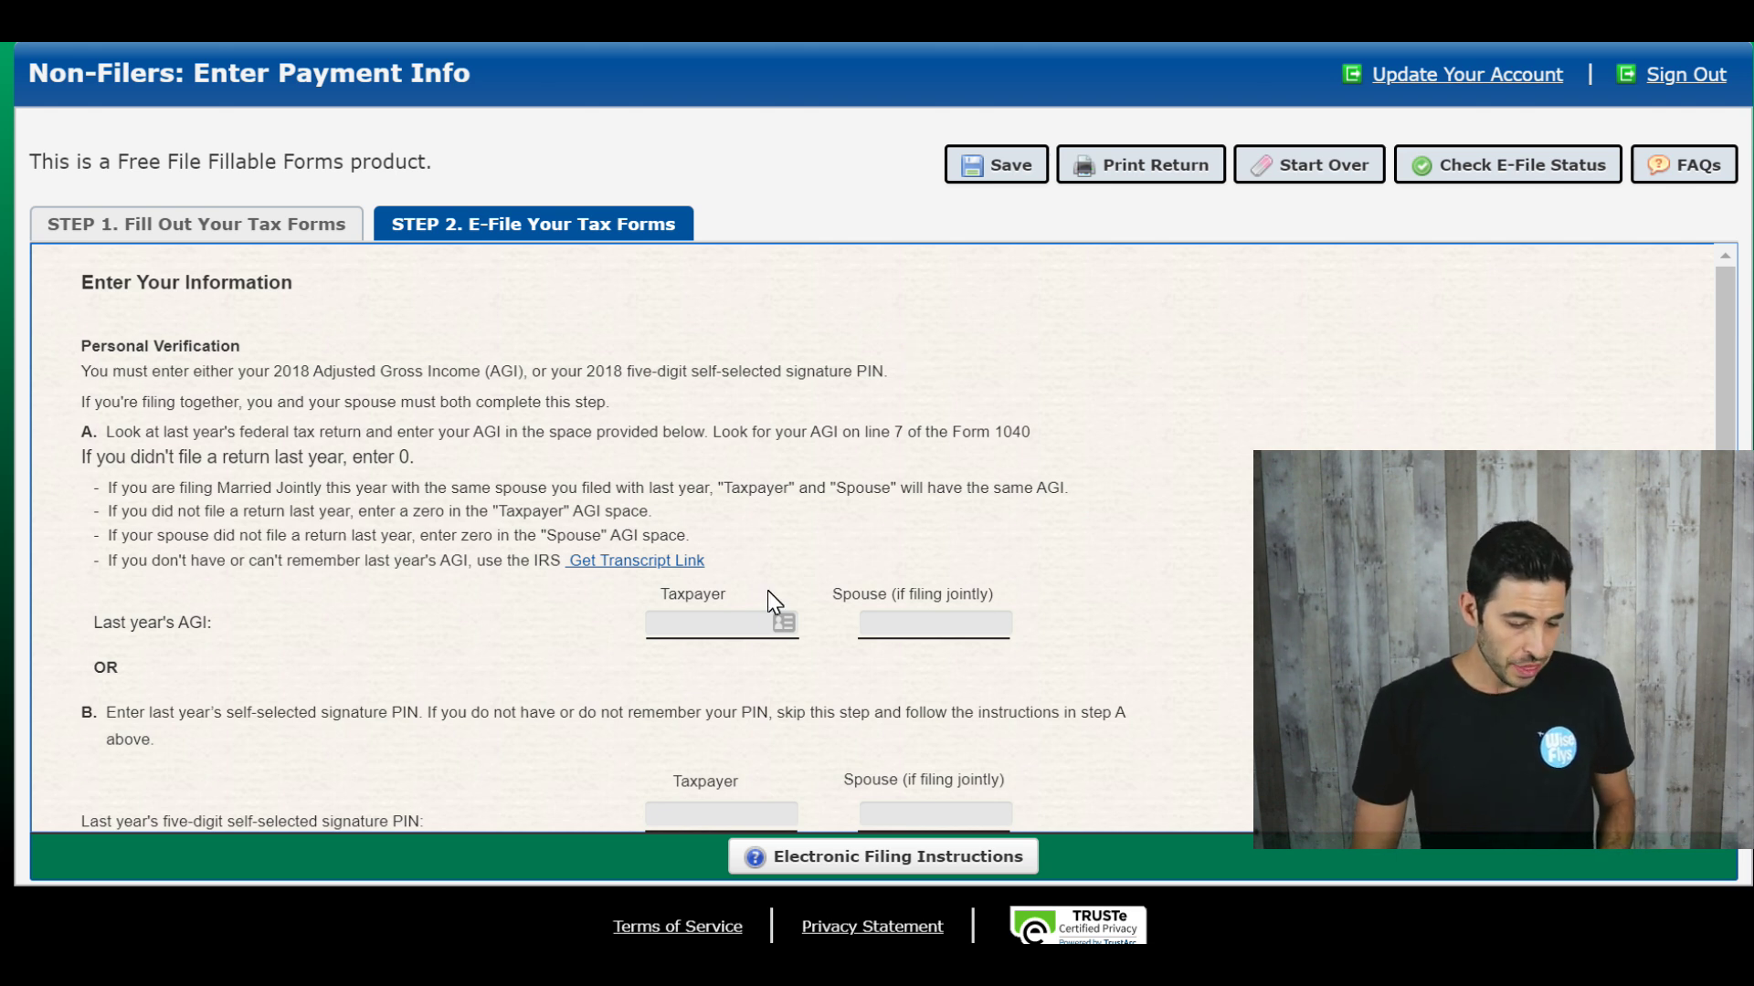
left_click(718, 624)
type("0")
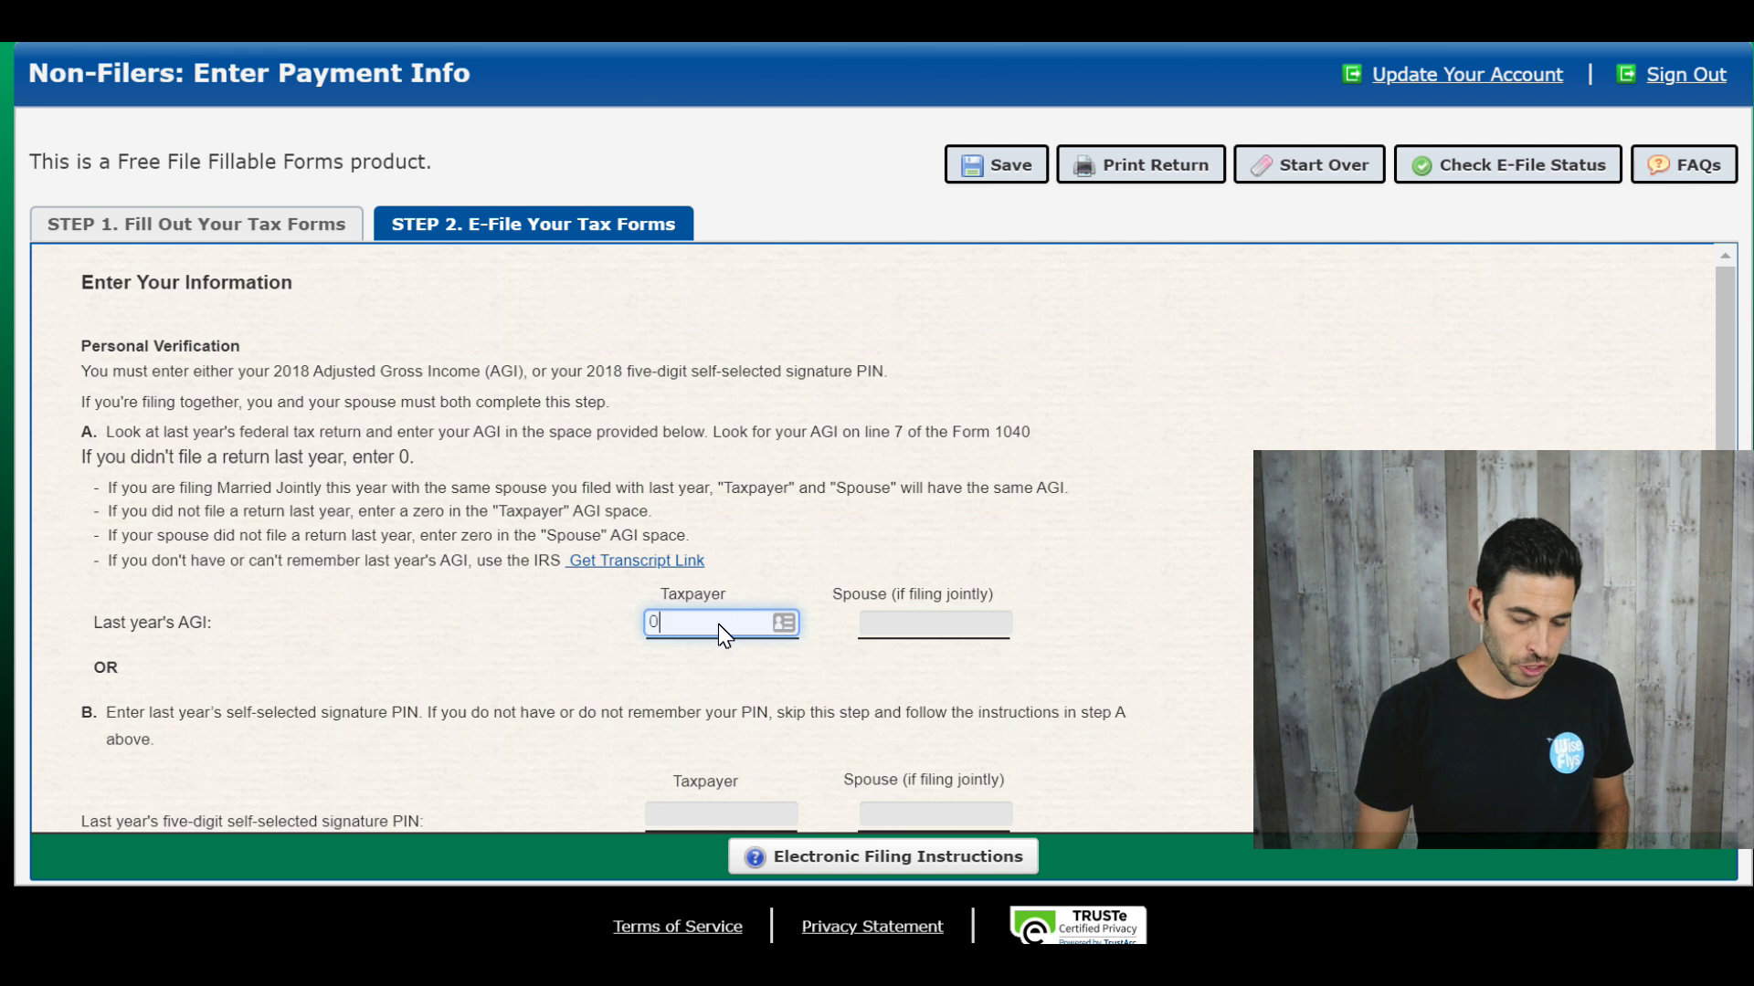
left_click(948, 621)
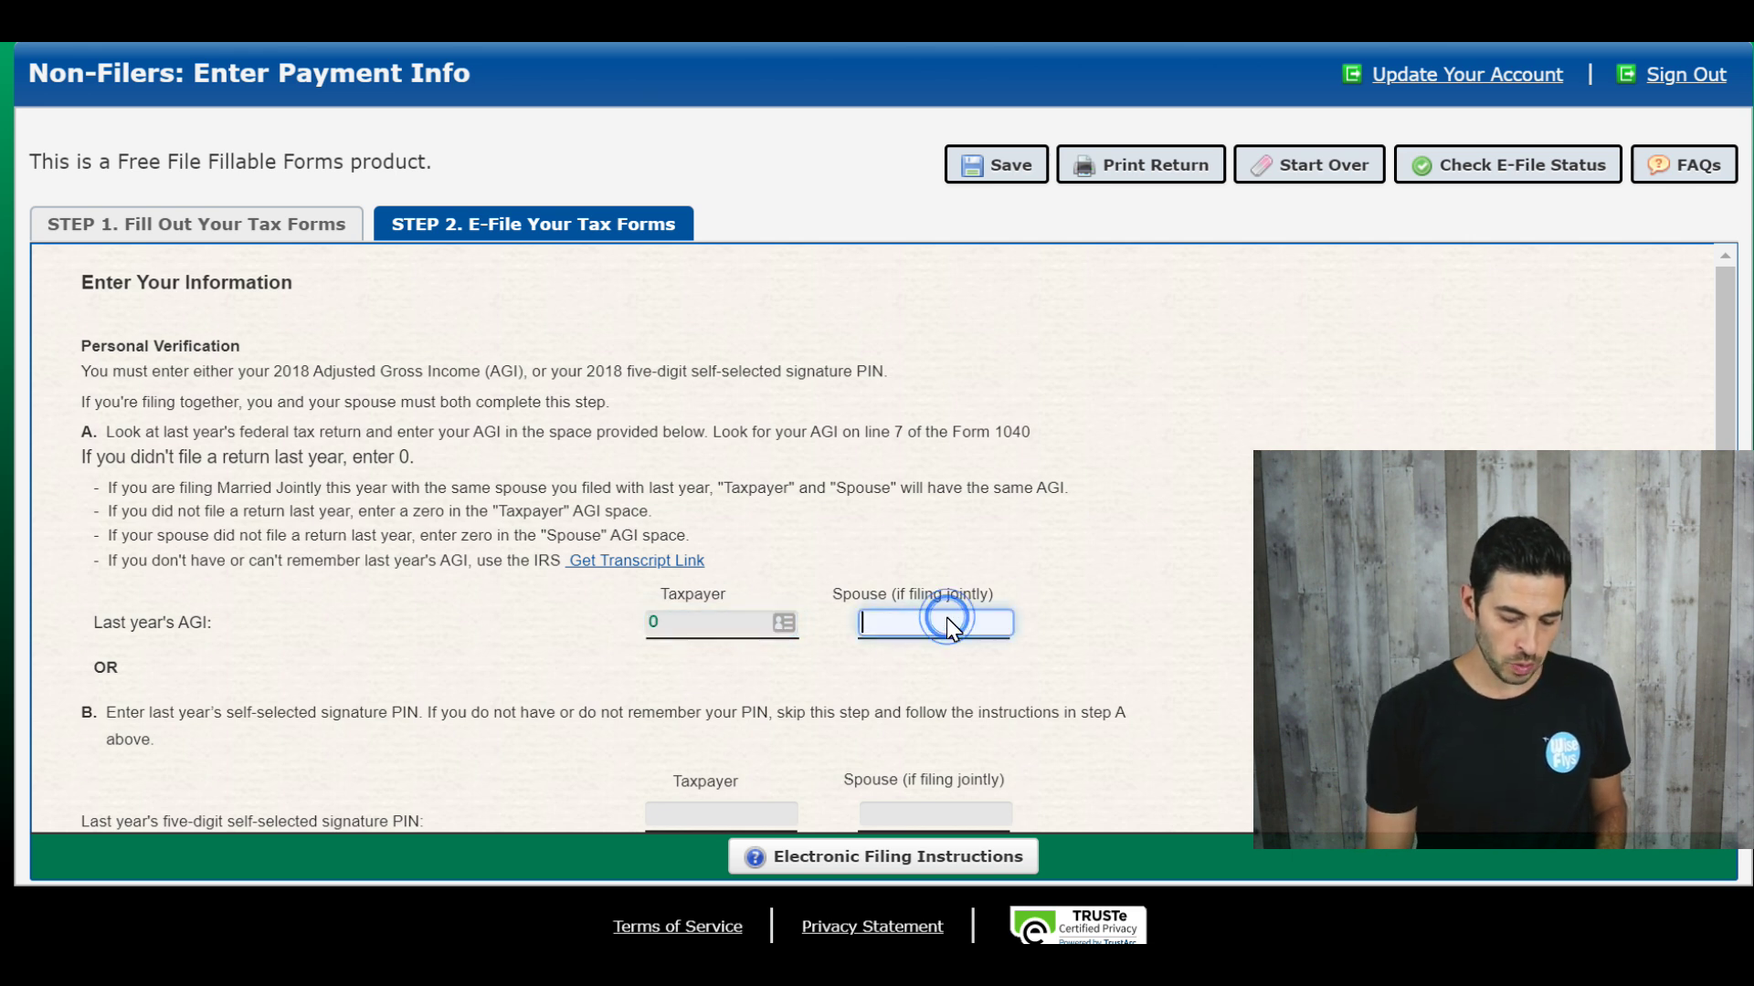
type("0")
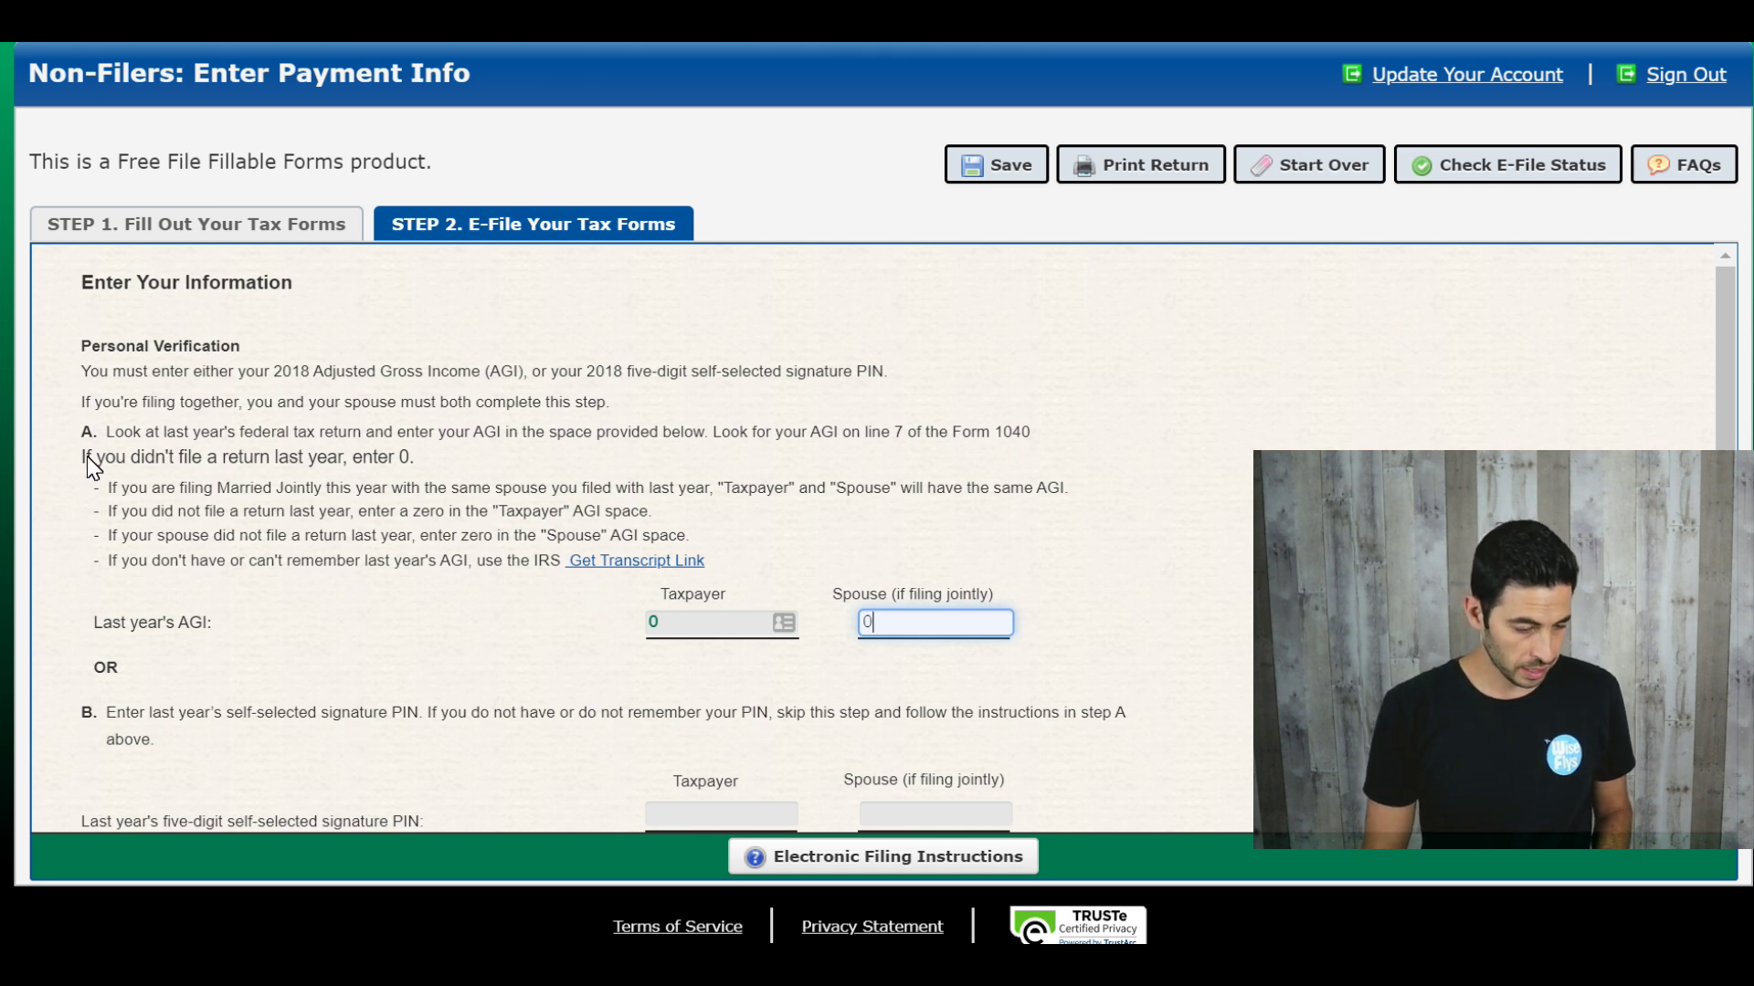
left_click_drag(85, 457, 390, 466)
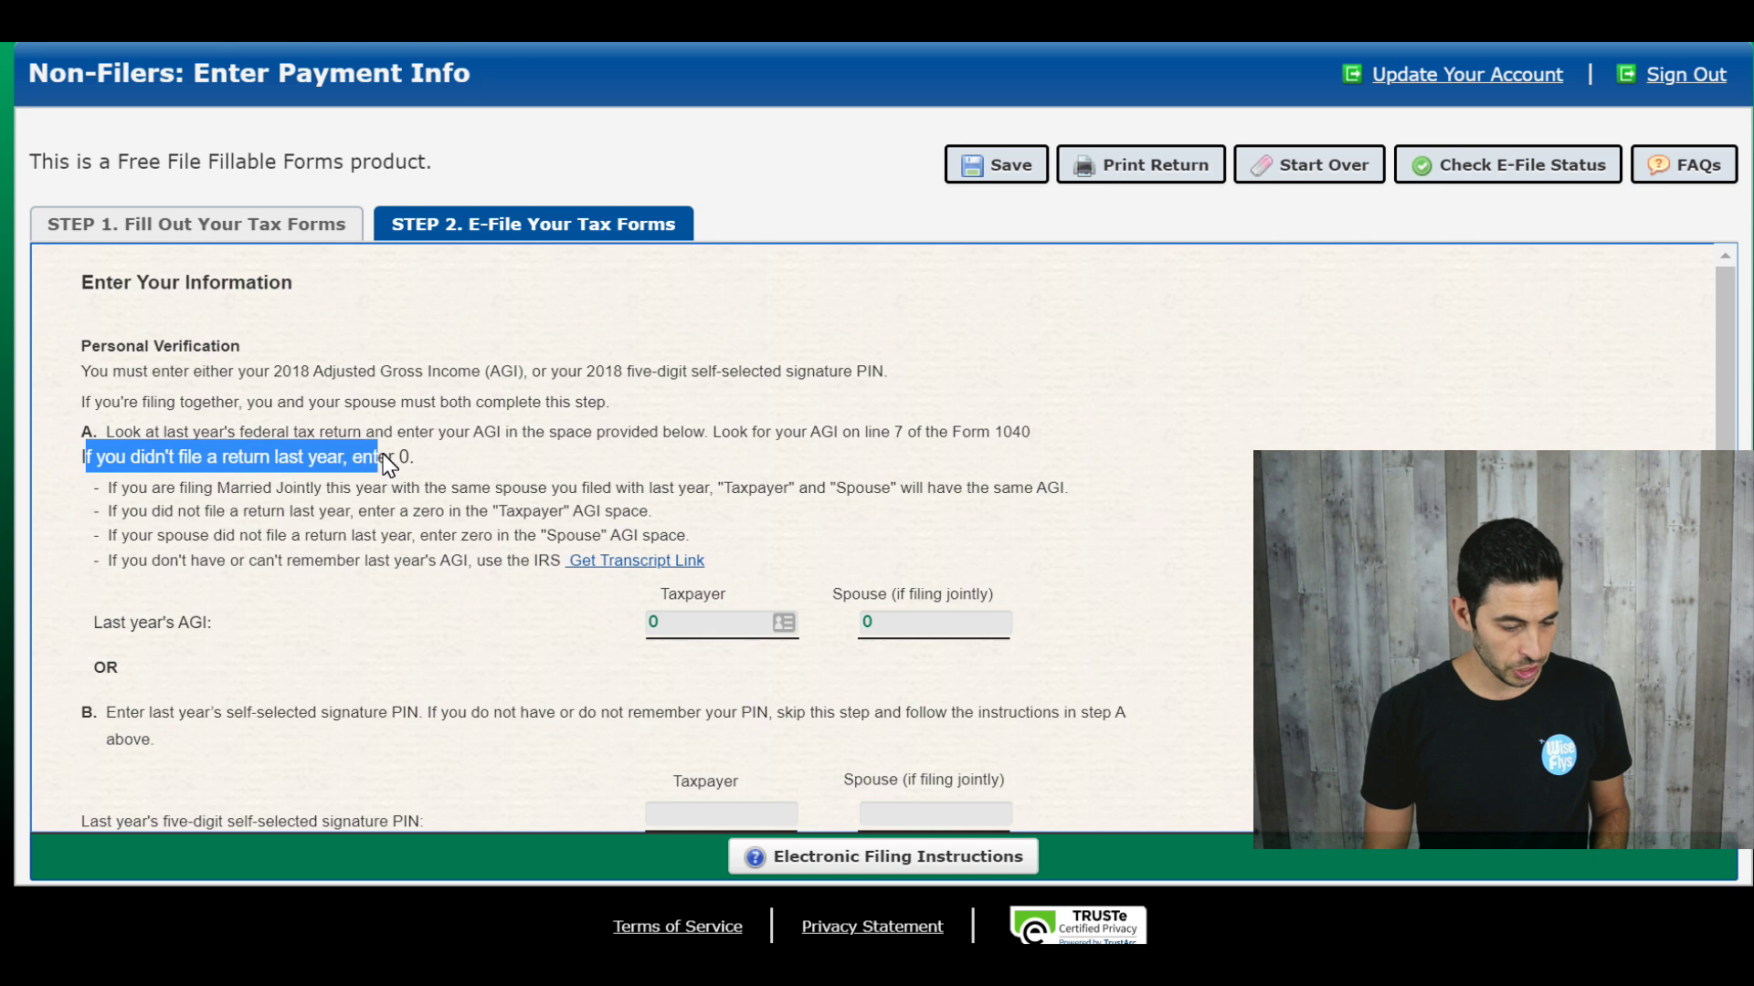
left_click(422, 628)
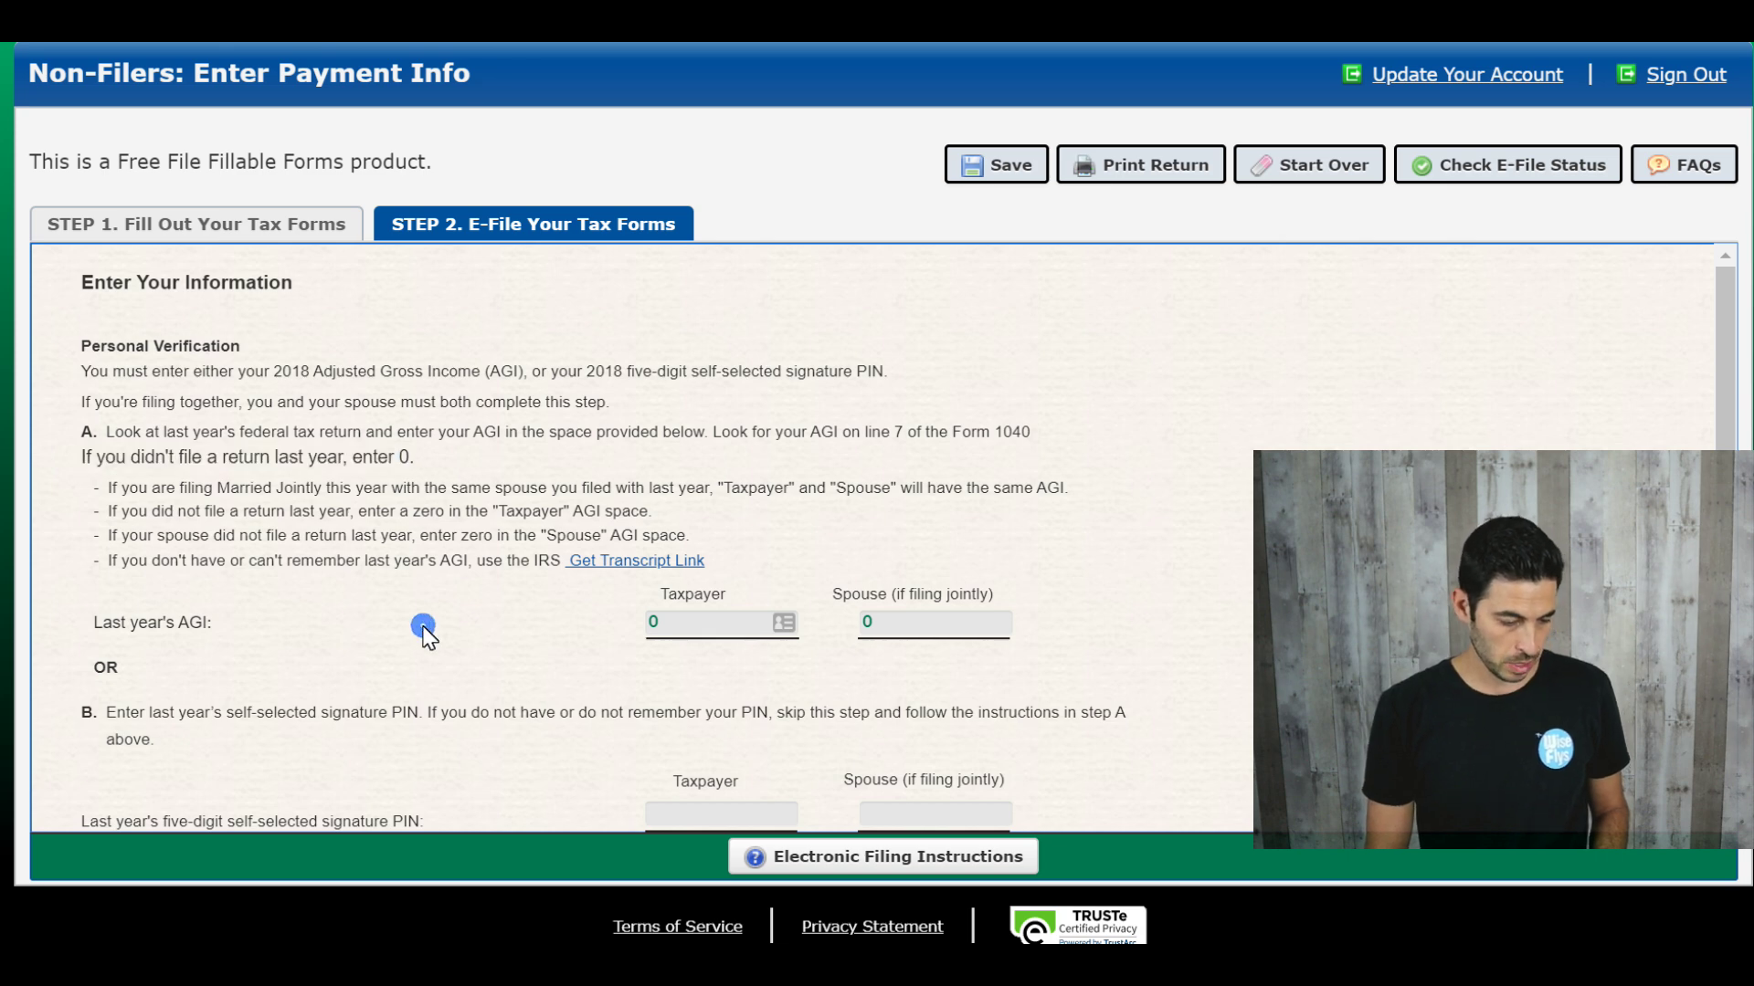
scroll(426, 632, "down", 1)
scroll(430, 636, "down", 3)
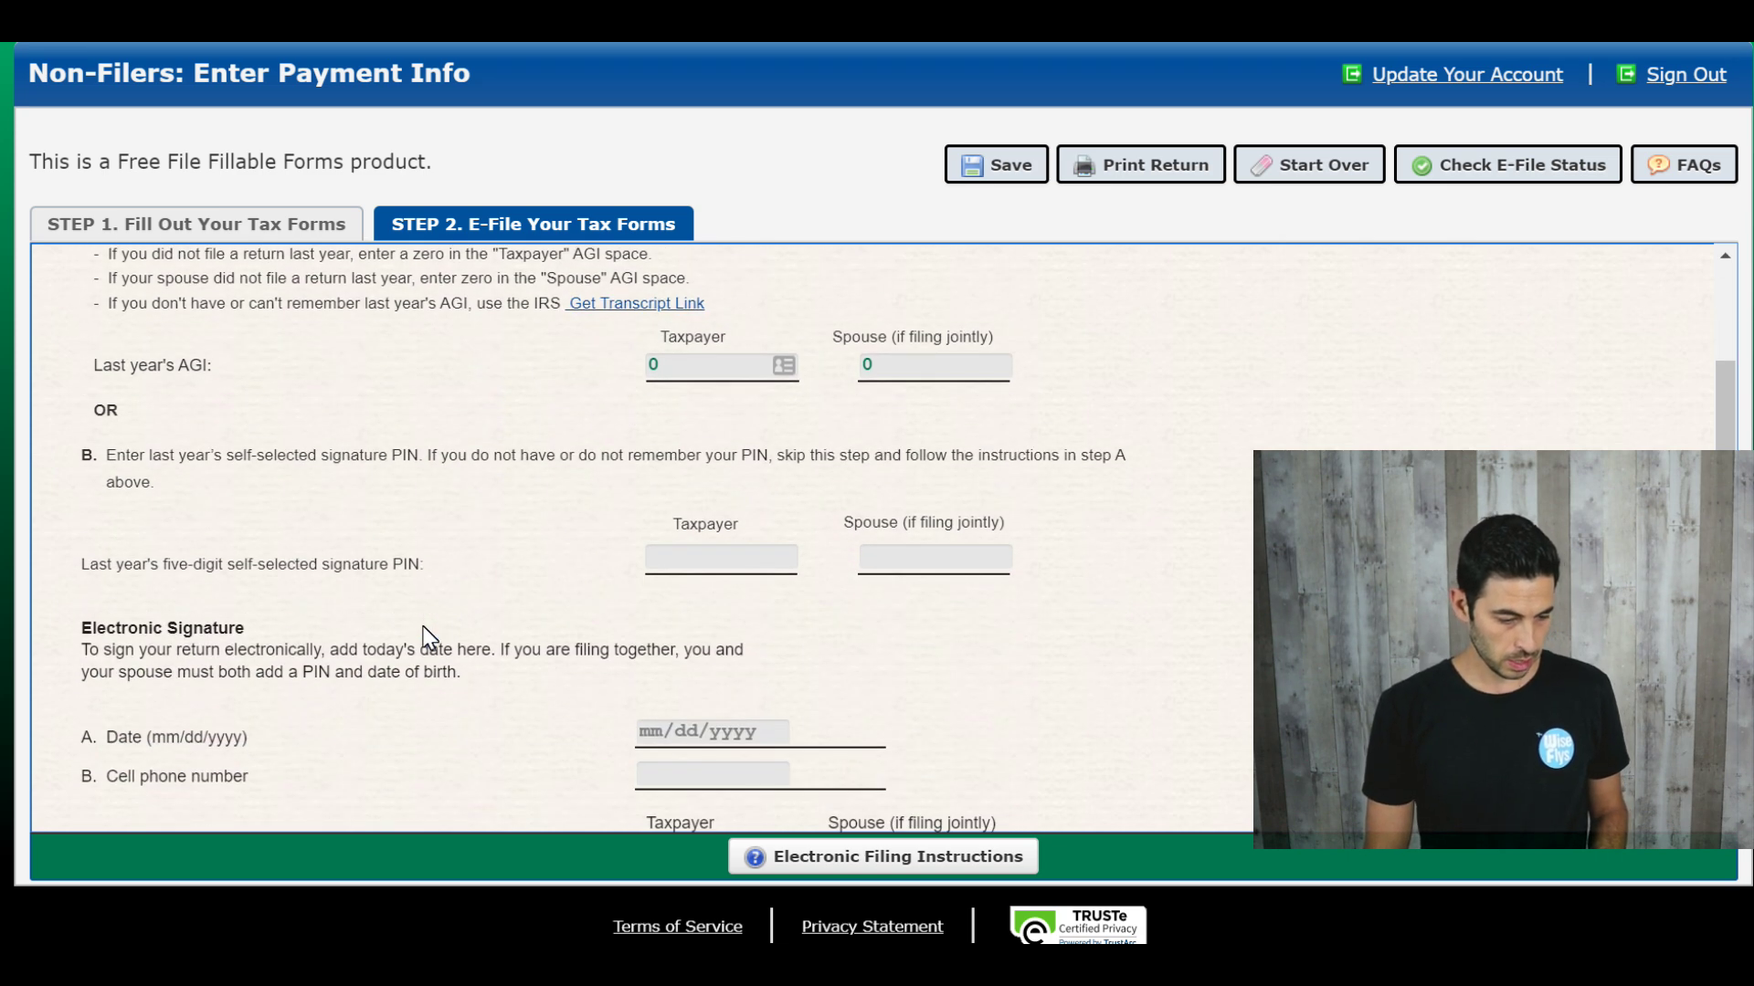
scroll(429, 637, "down", 1)
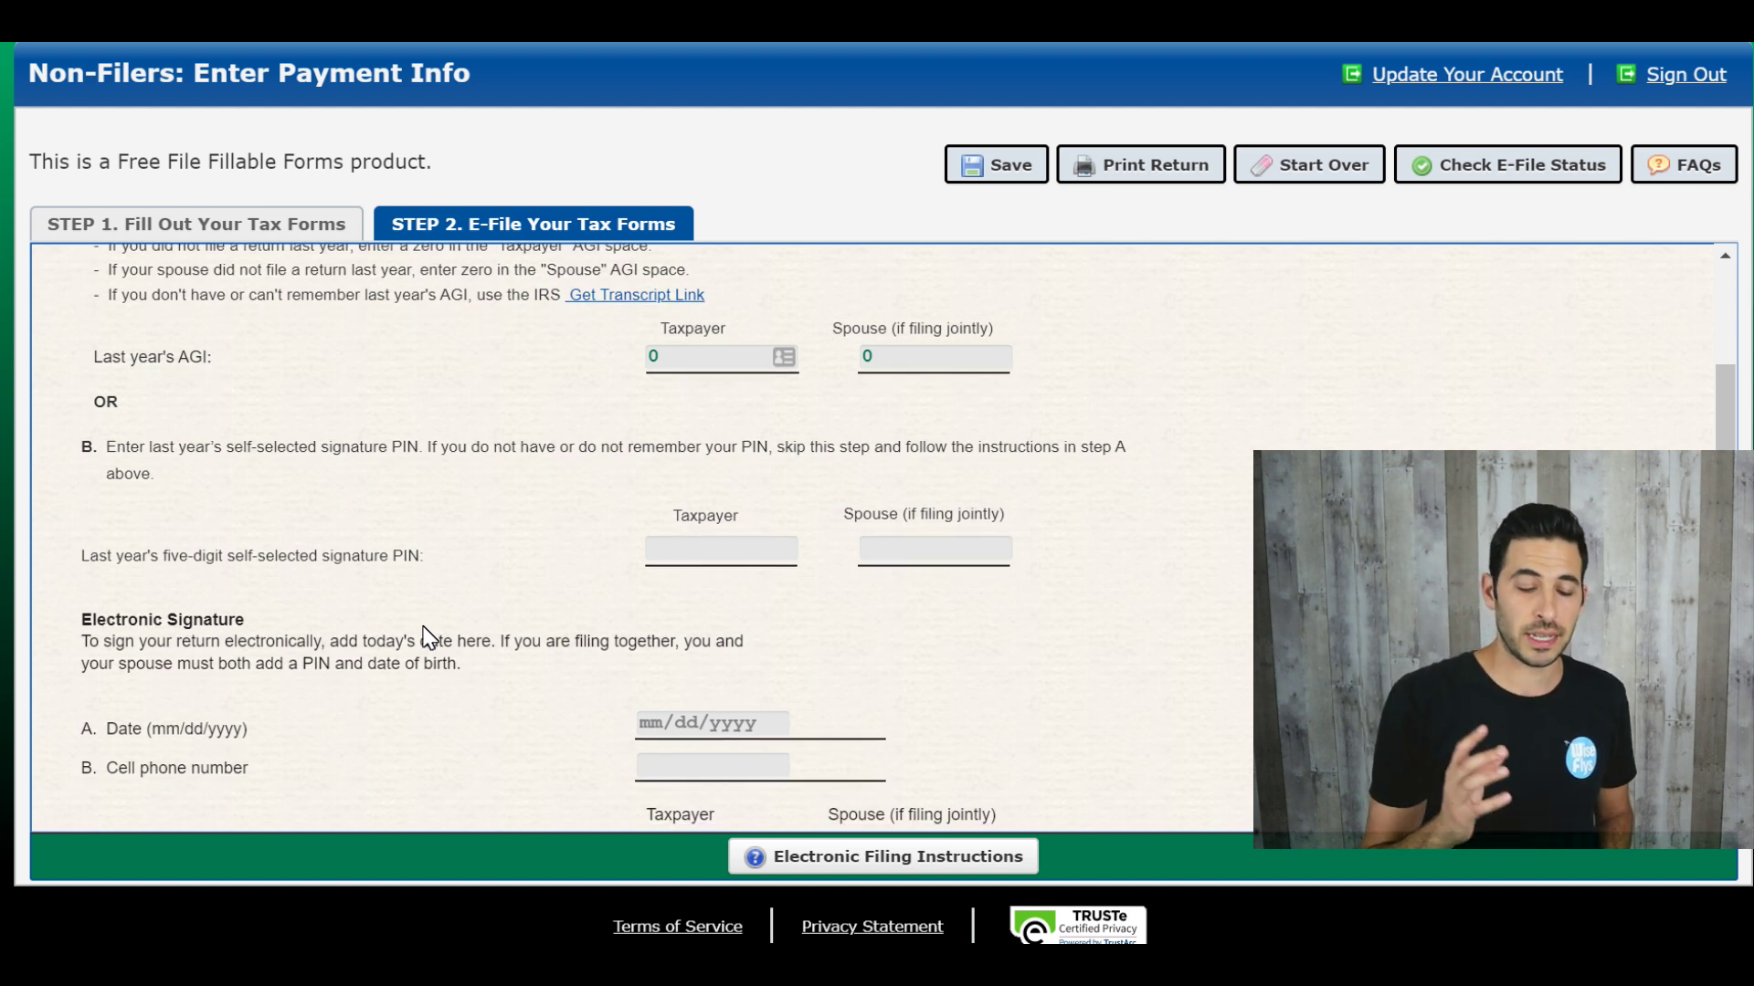
left_click(717, 553)
type("777")
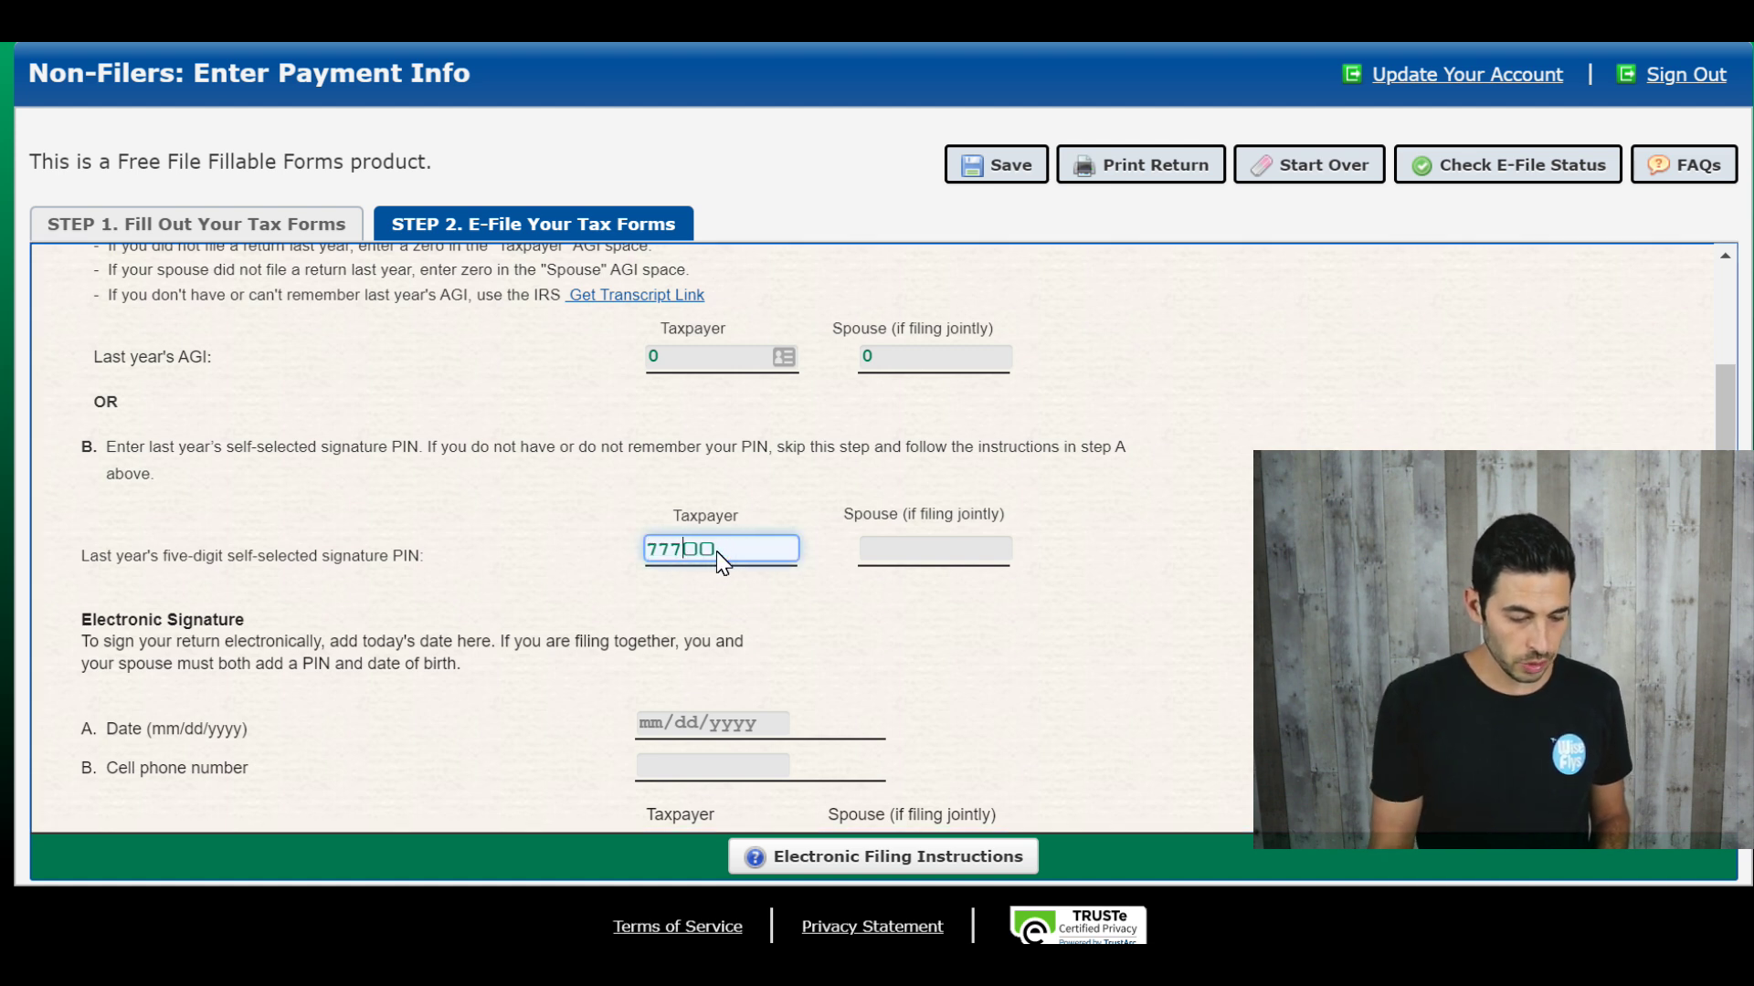
key("BackSpace")
key("BackSpace")
key("BackSpace")
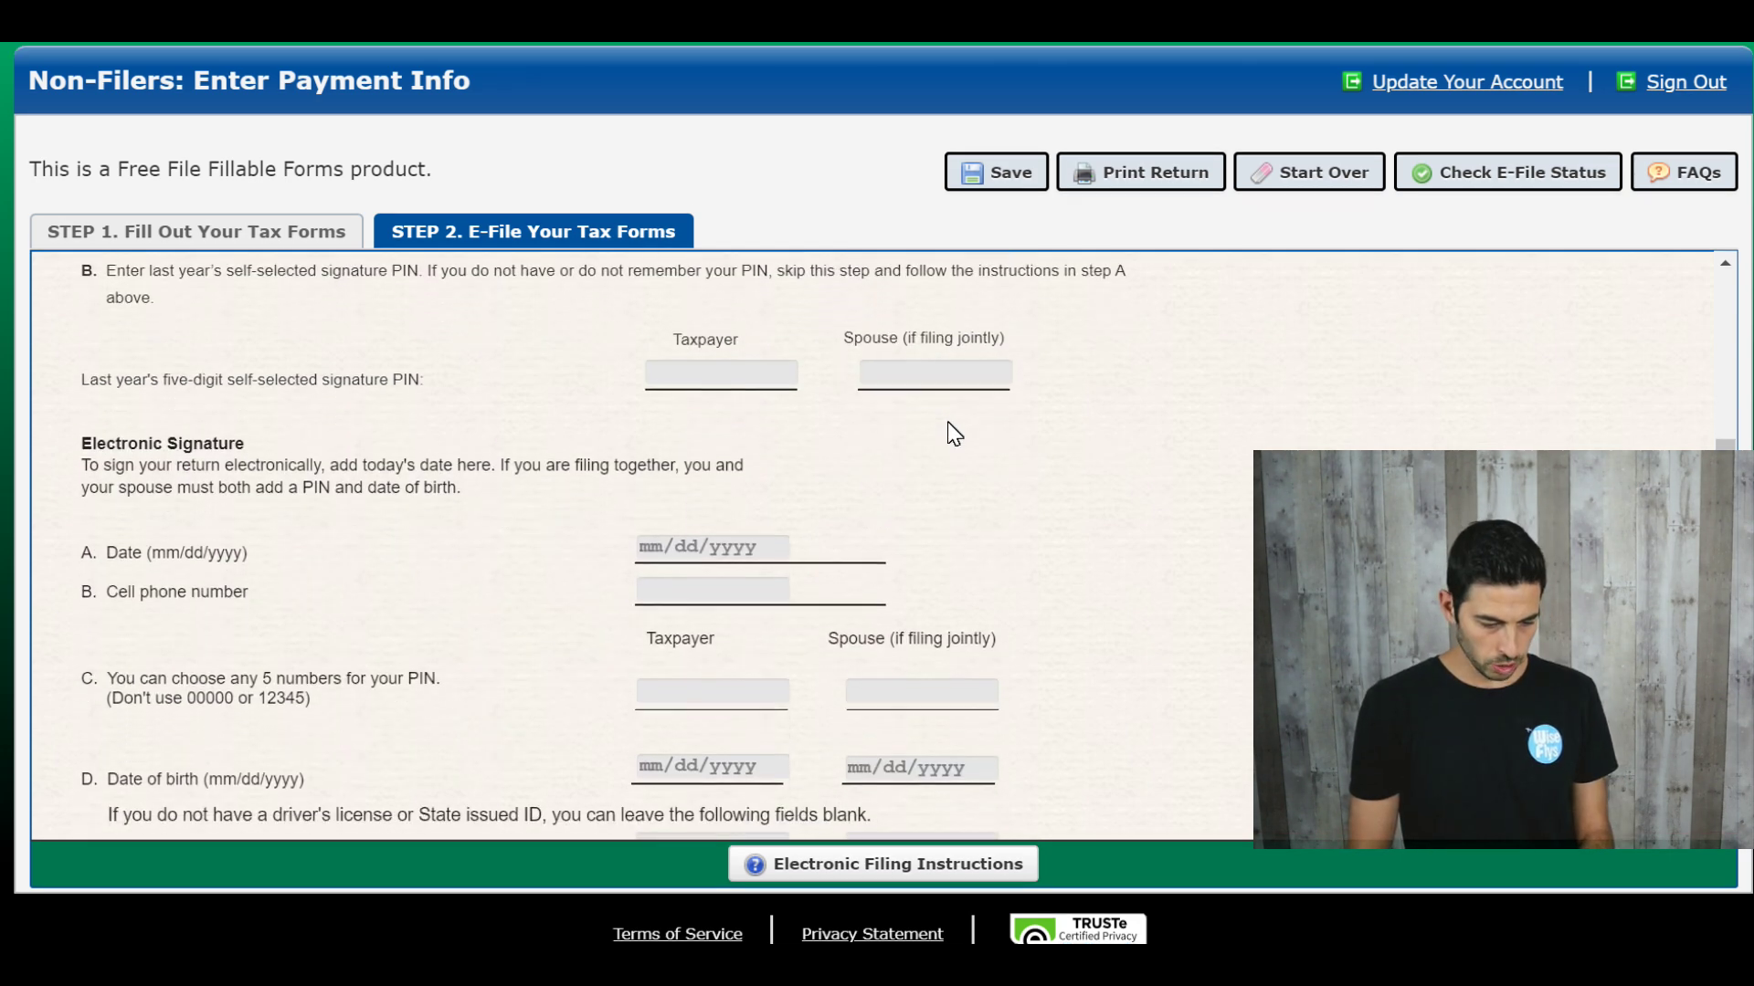
scroll(954, 434, "down", 1)
Step: Fill in the electronic signature date, then enter the taxpayer's and spouse's five-digit signature PINs
left_click(661, 545)
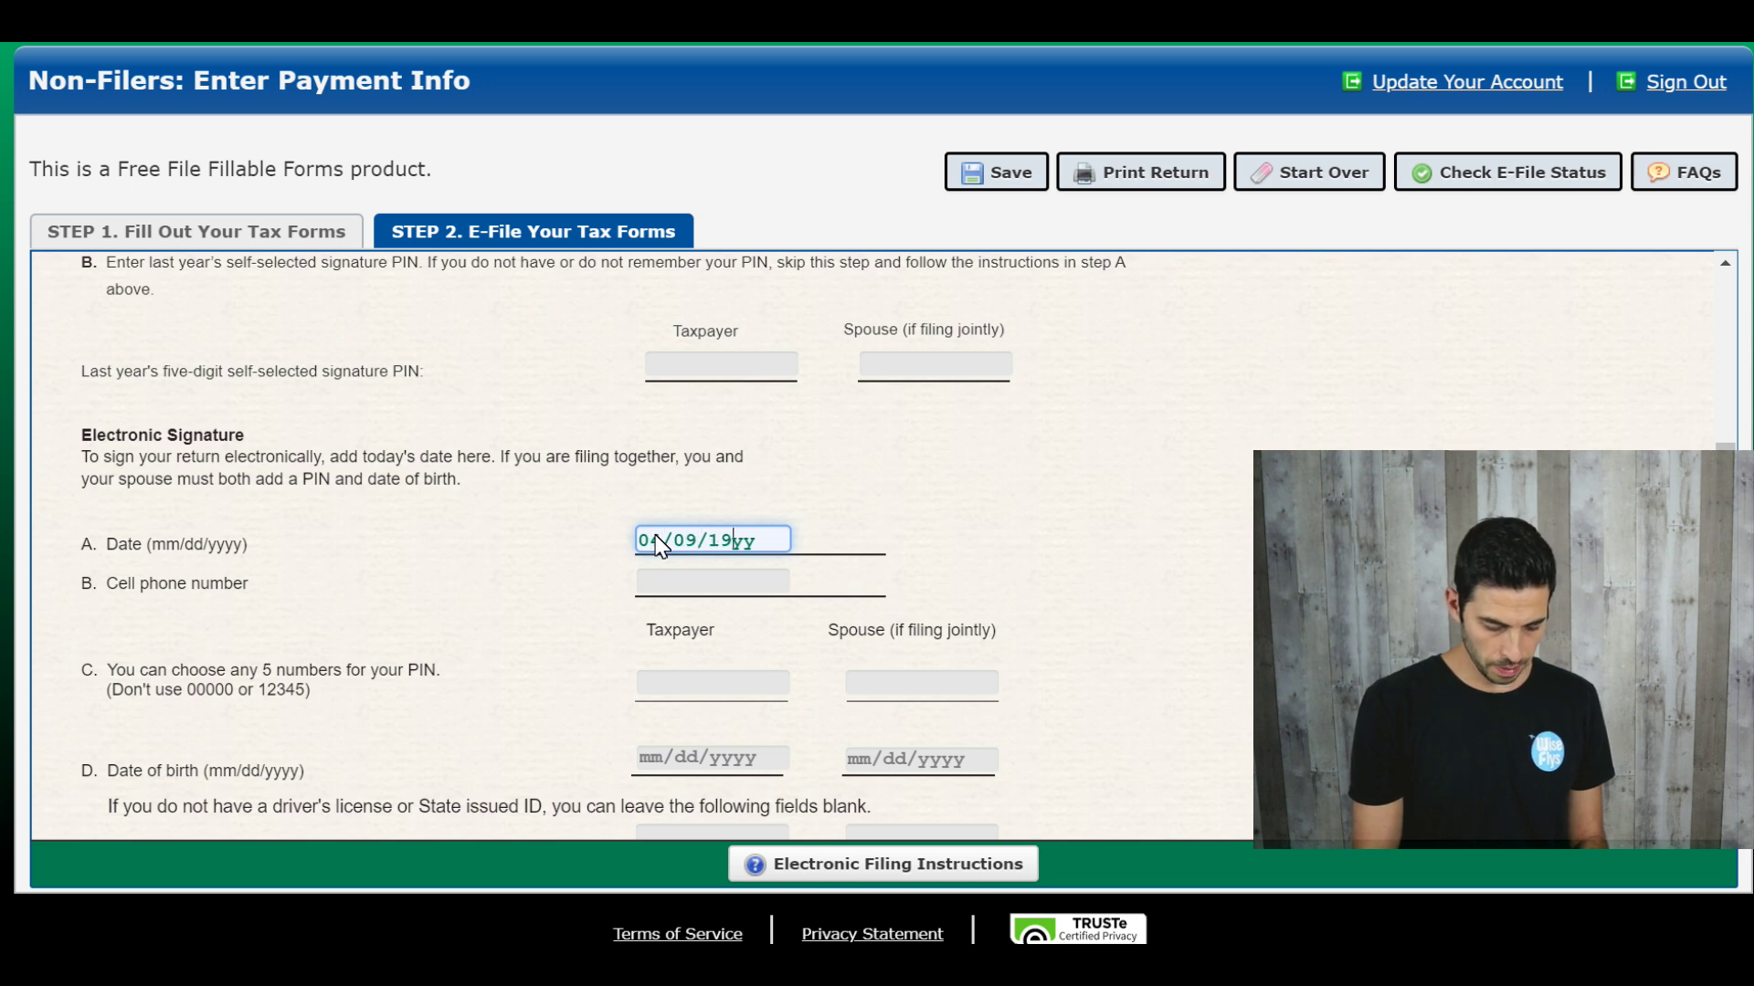
scroll(661, 546, "down", 2)
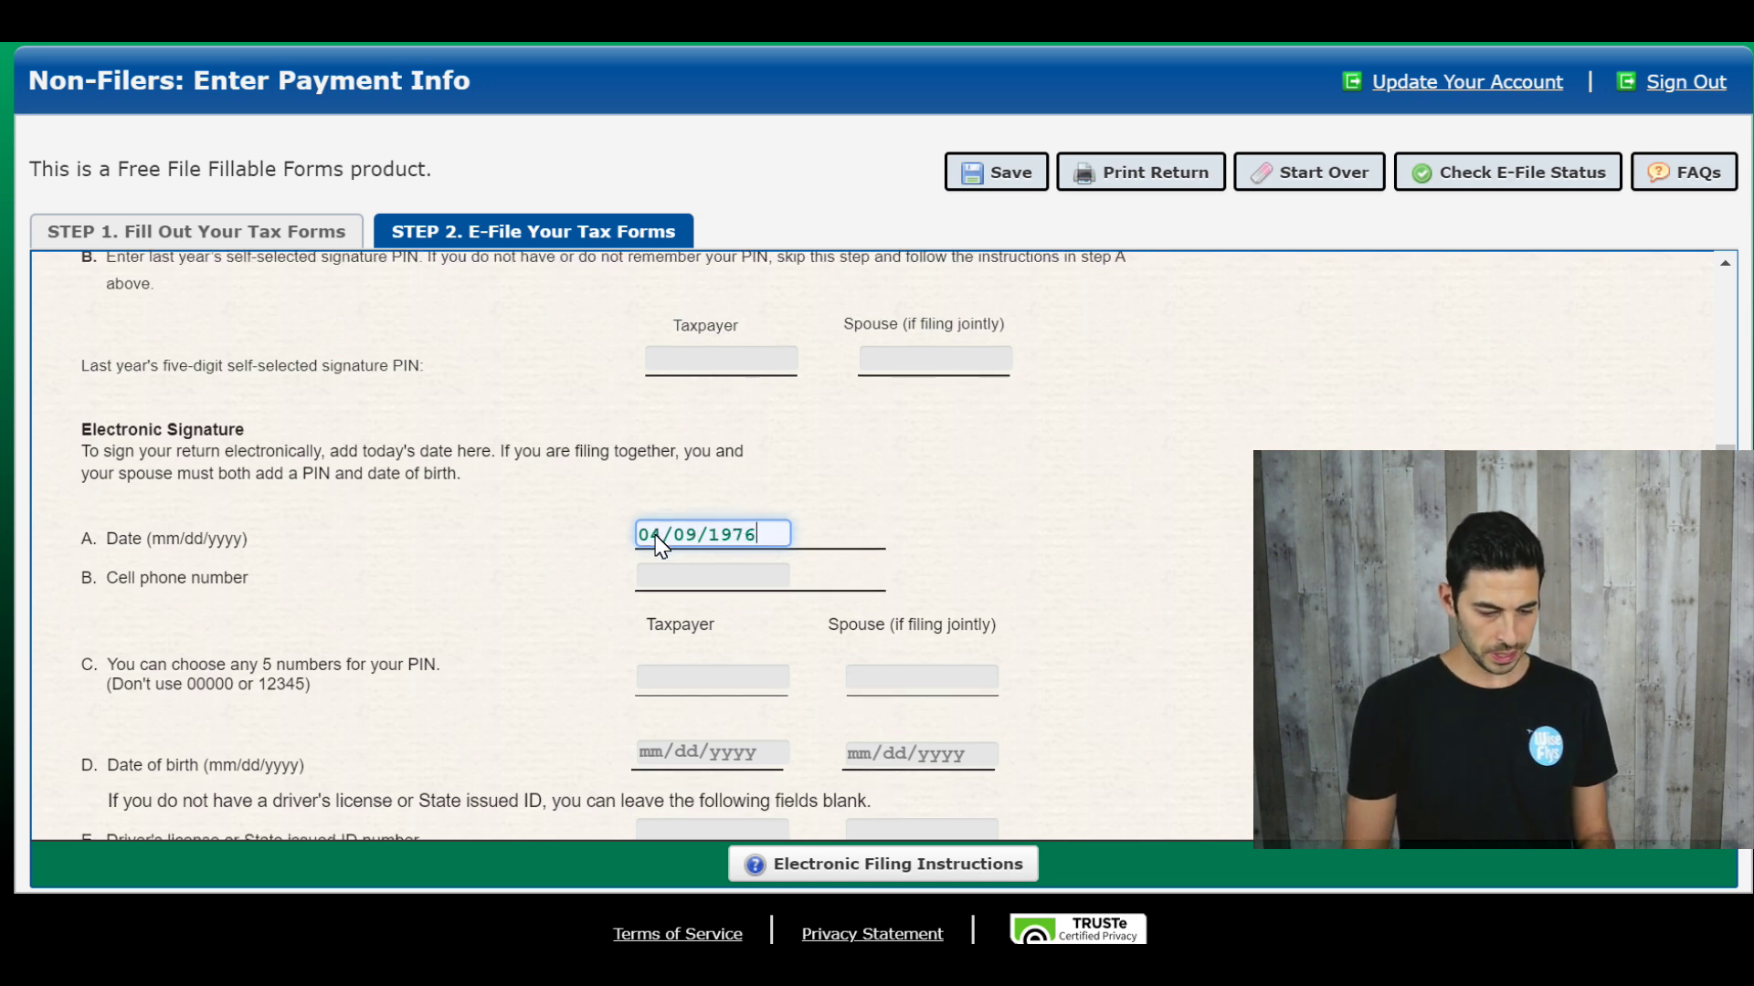
scroll(548, 520, "down", 1)
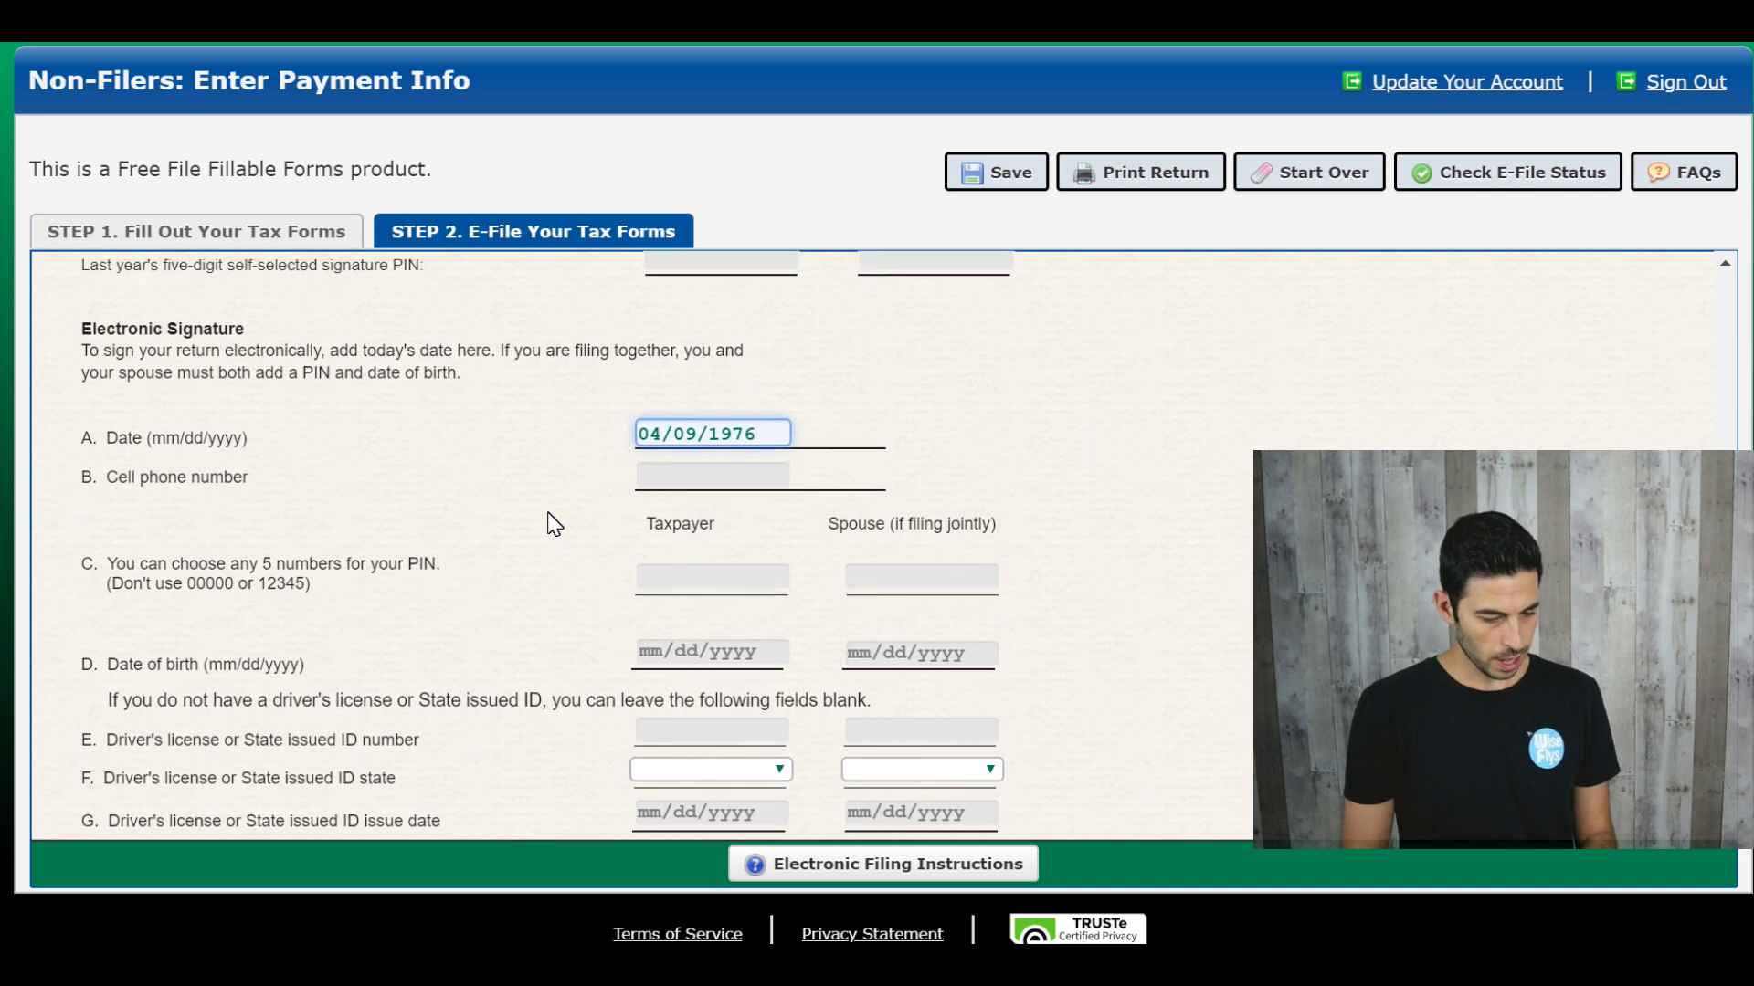
scroll(550, 493, "down", 2)
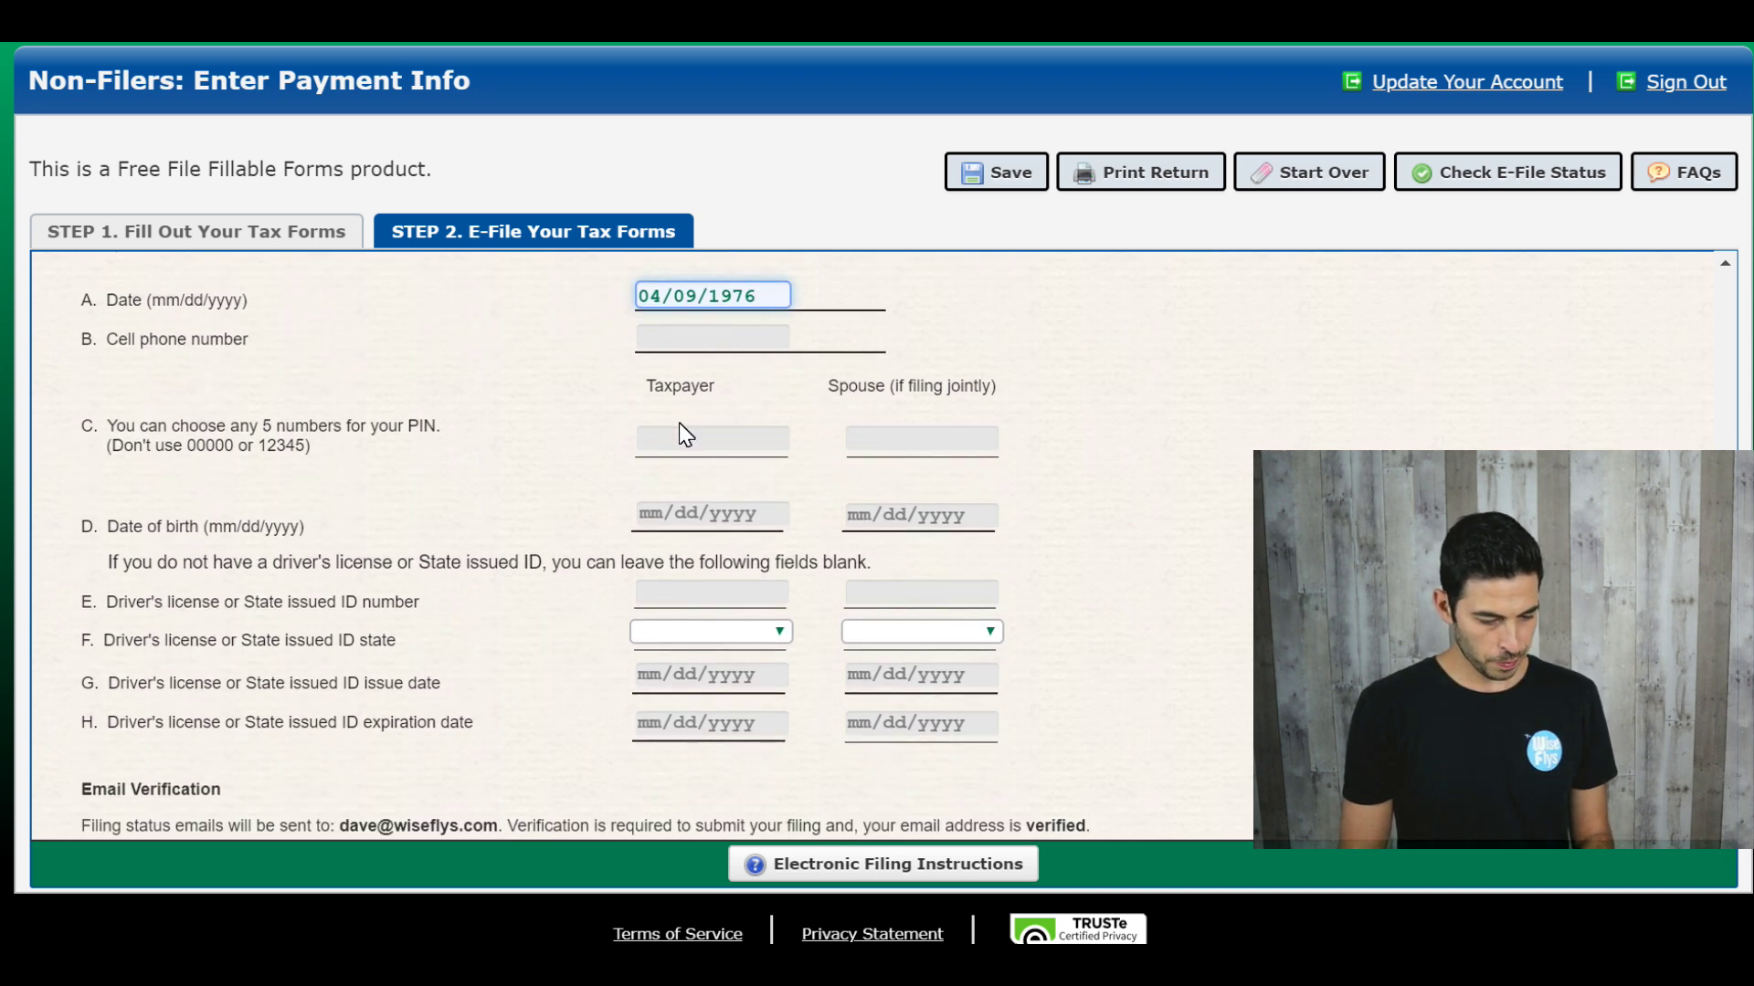
left_click(688, 440)
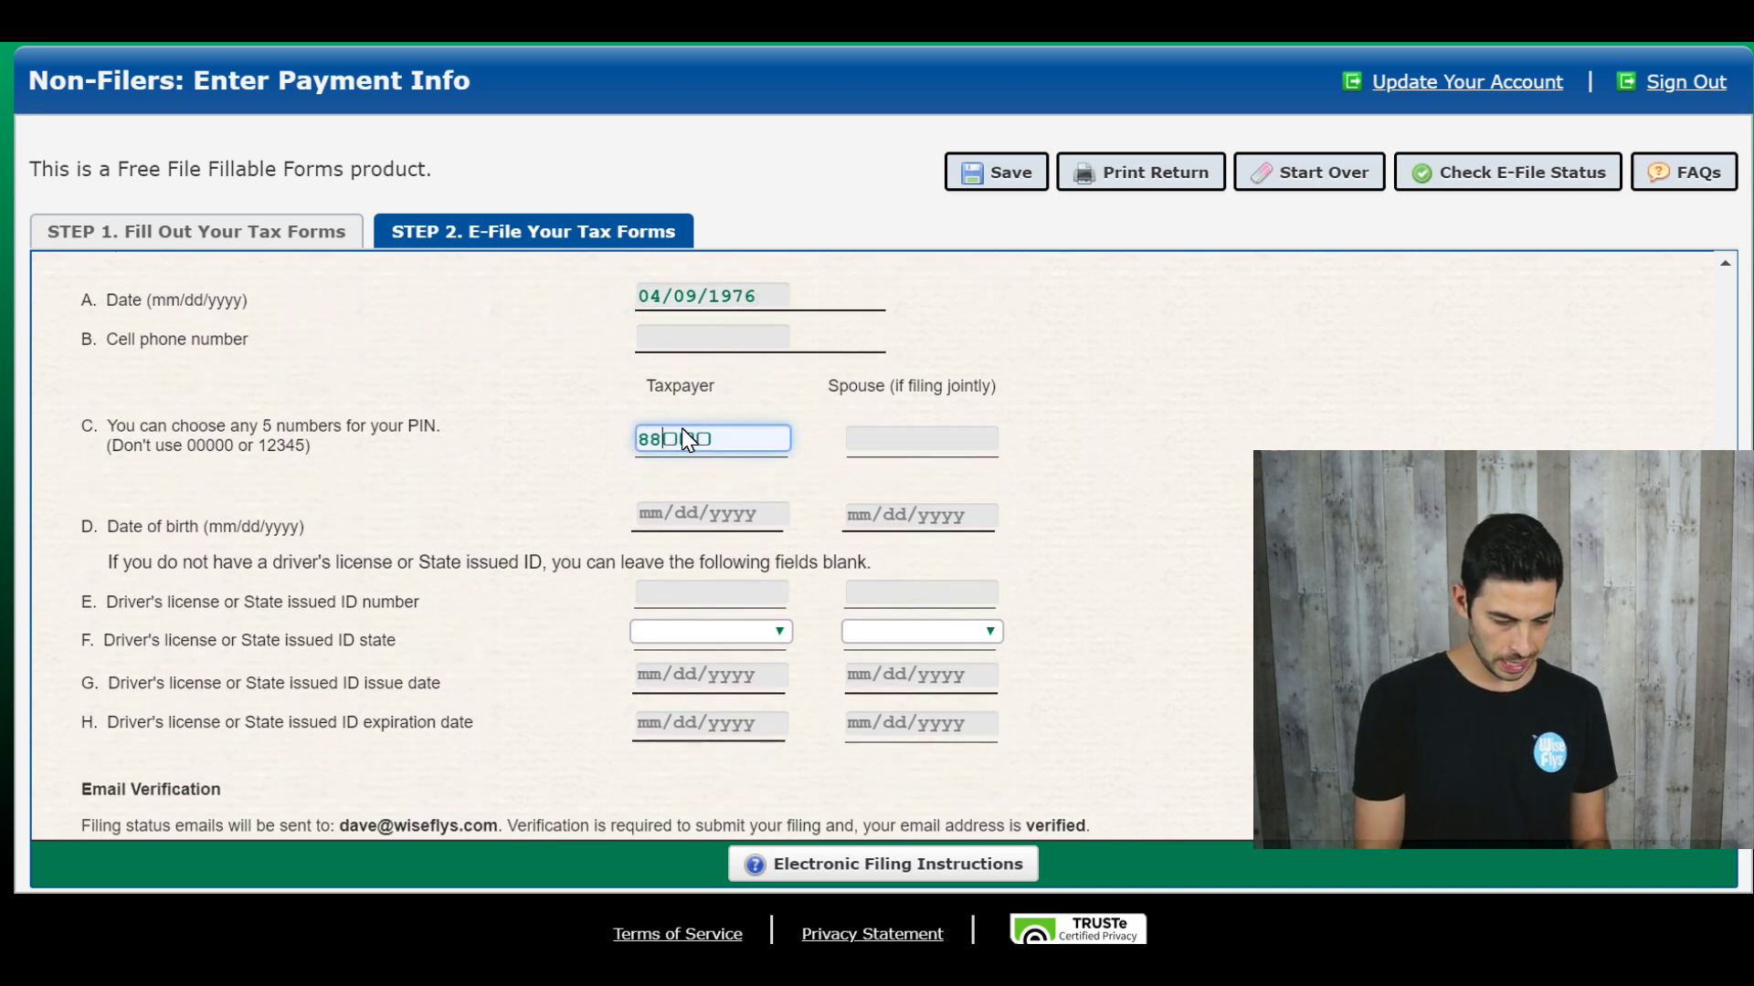
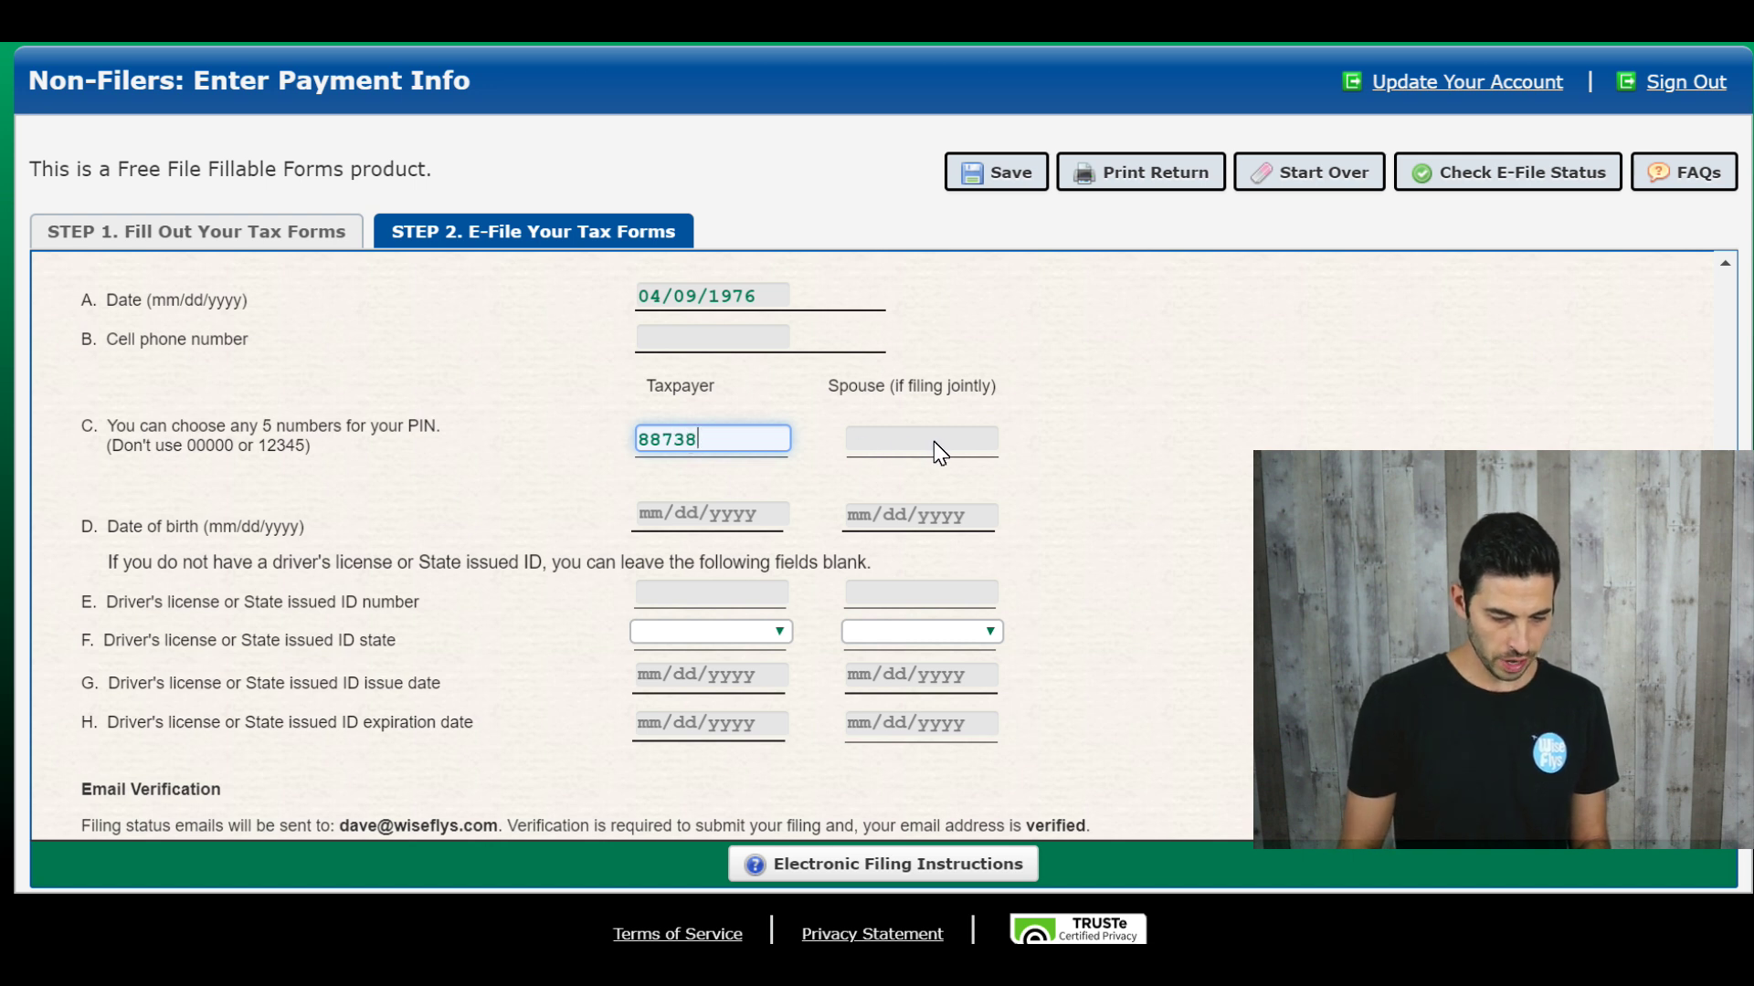
left_click(933, 442)
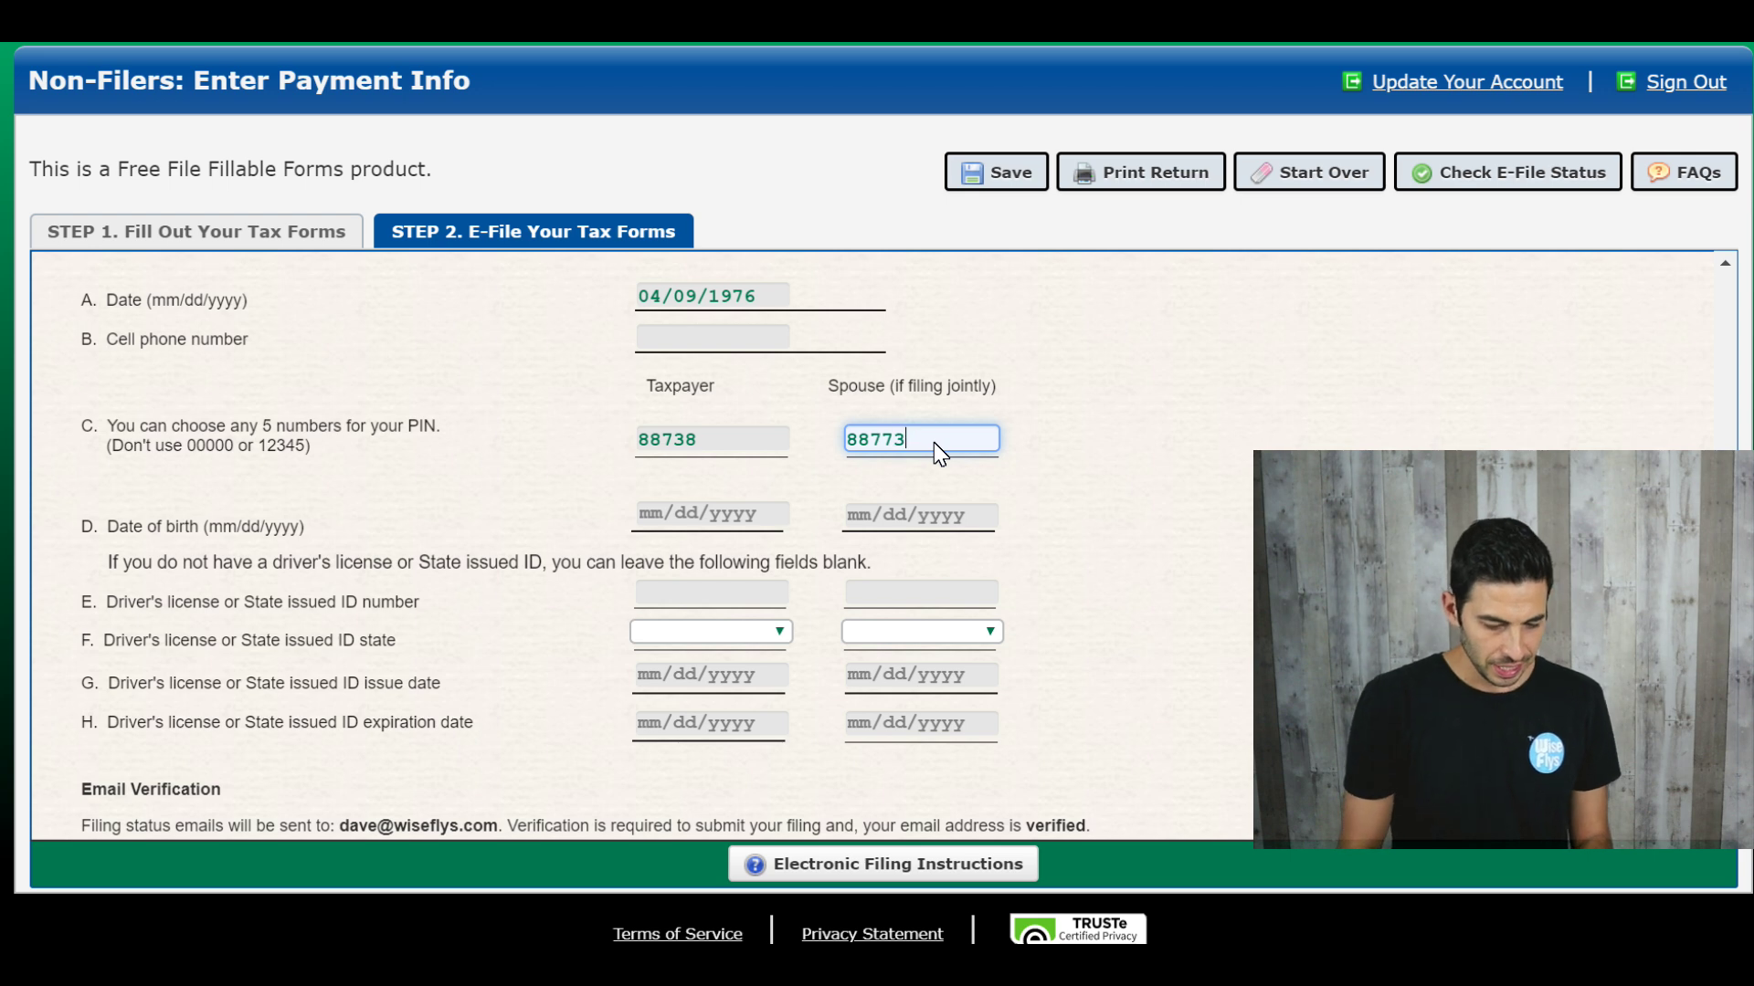
Step: Choose AZ as the taxpayer's ID-issuing state, fill the license field, and submit Step 2 for e-filing
scroll(933, 442, "down", 2)
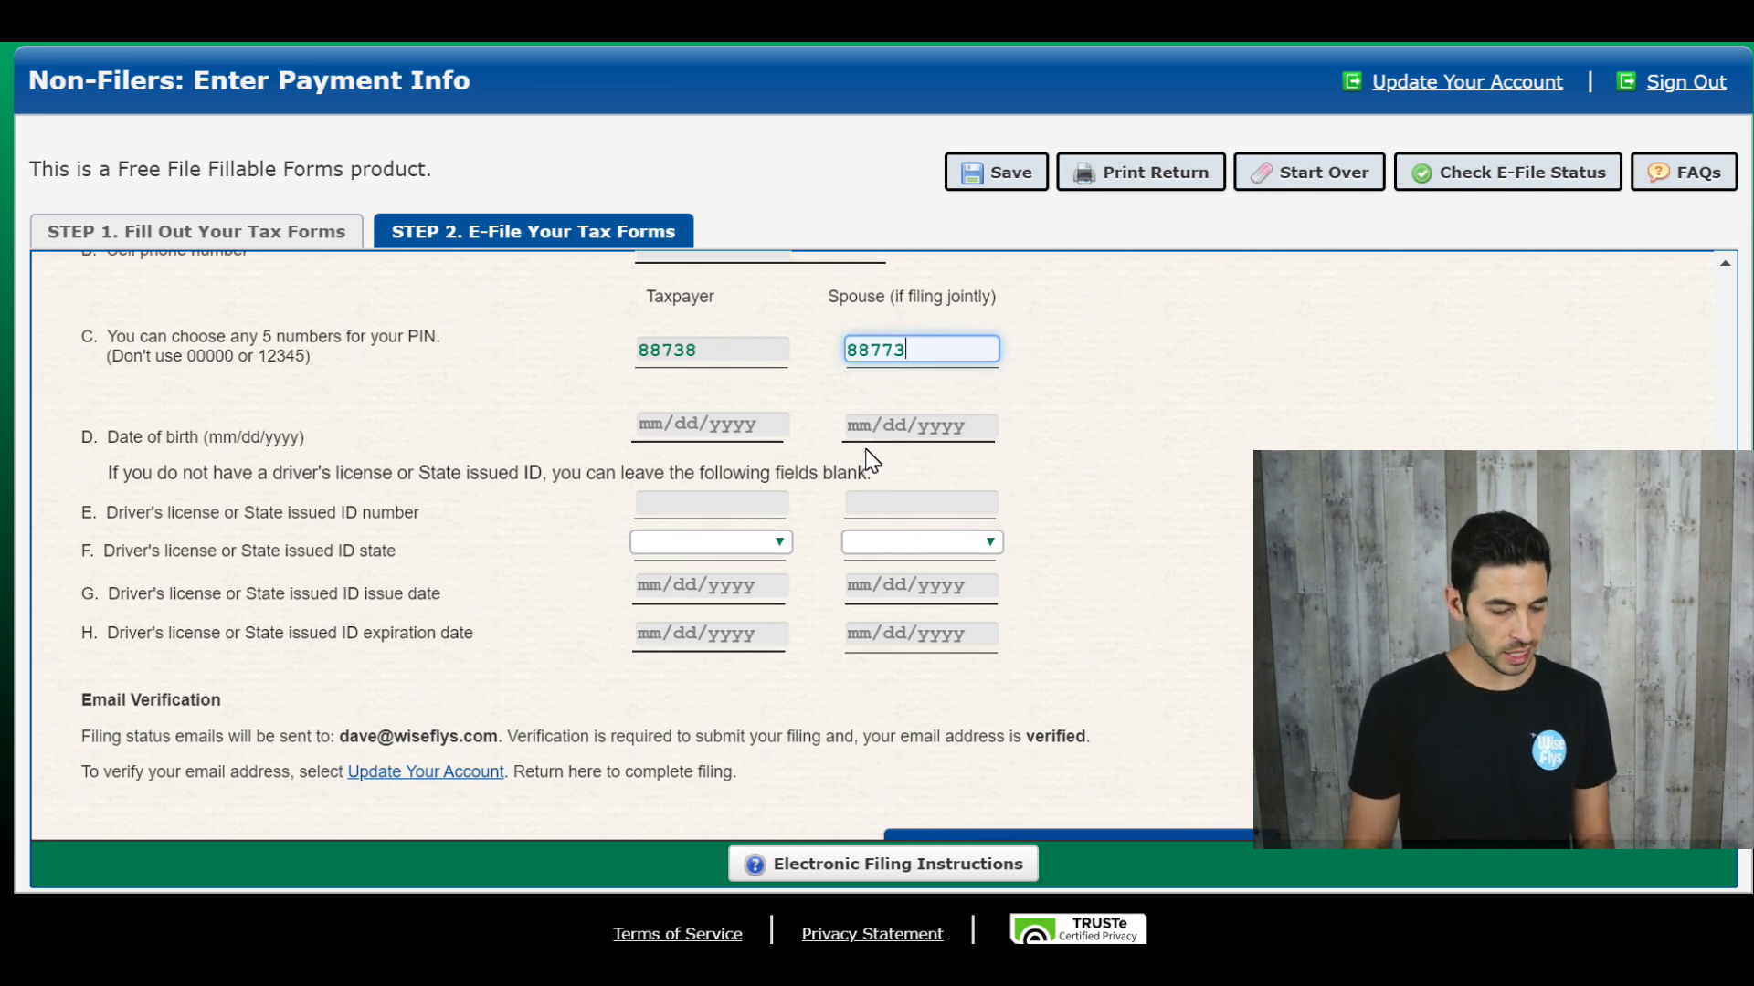
scroll(868, 459, "down", 2)
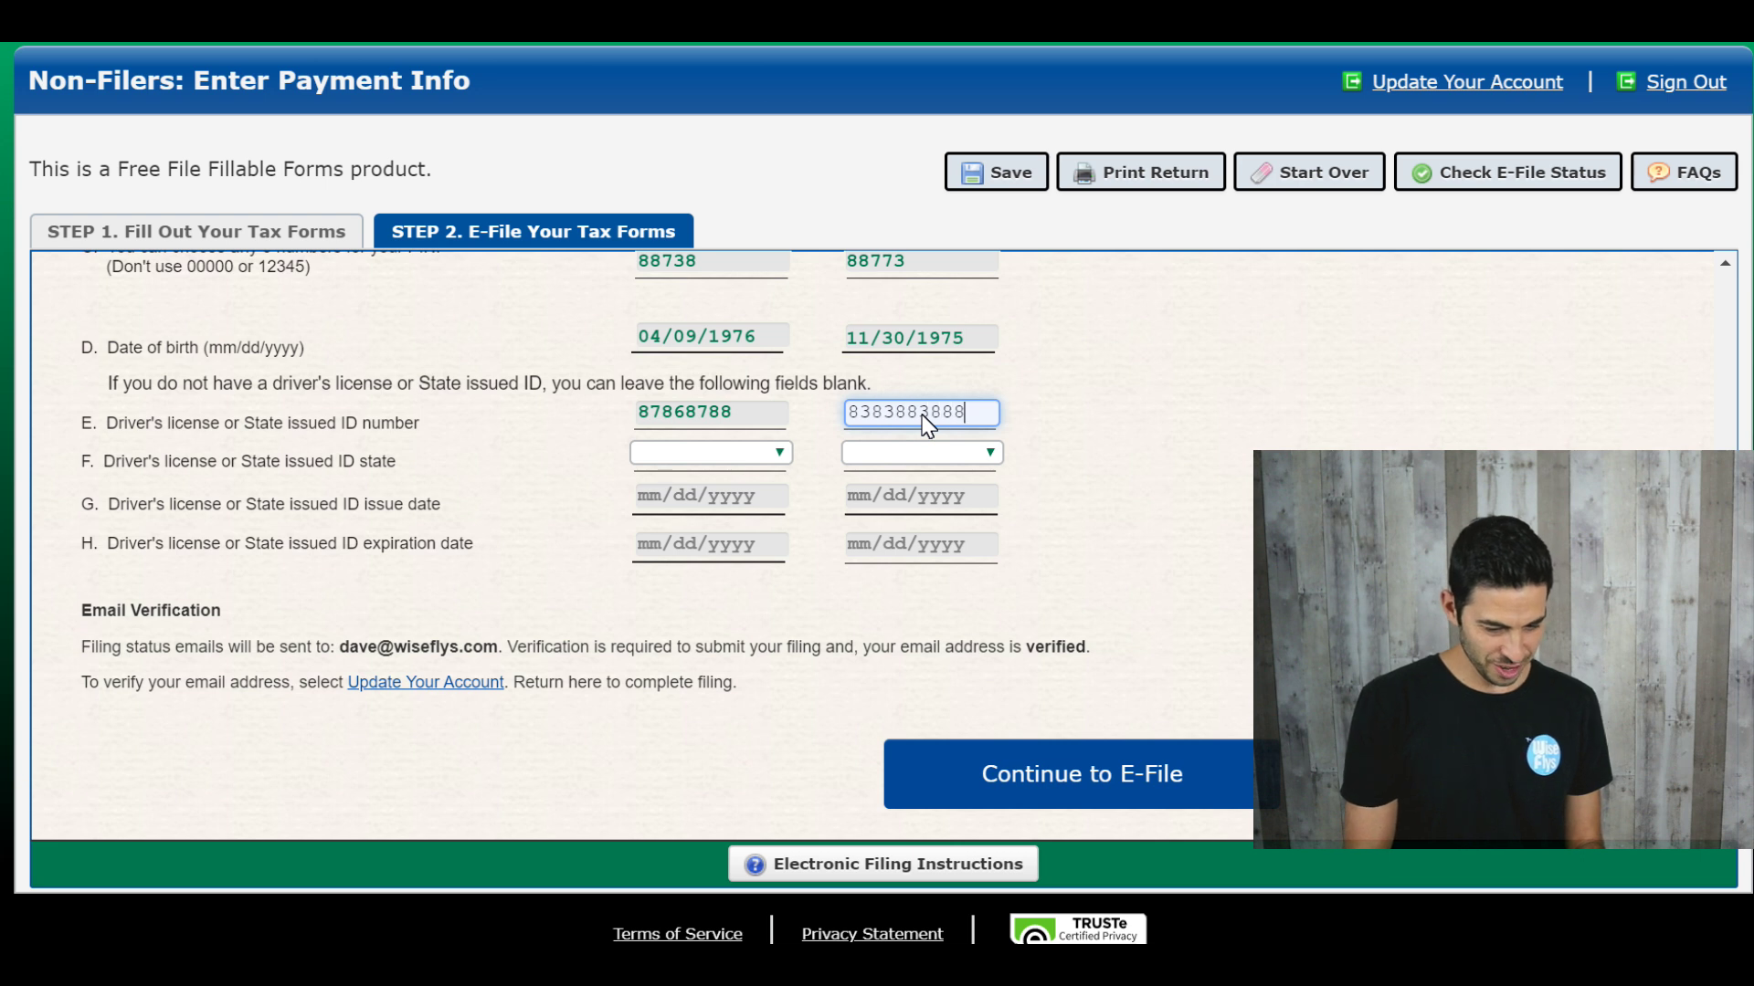
left_click(677, 458)
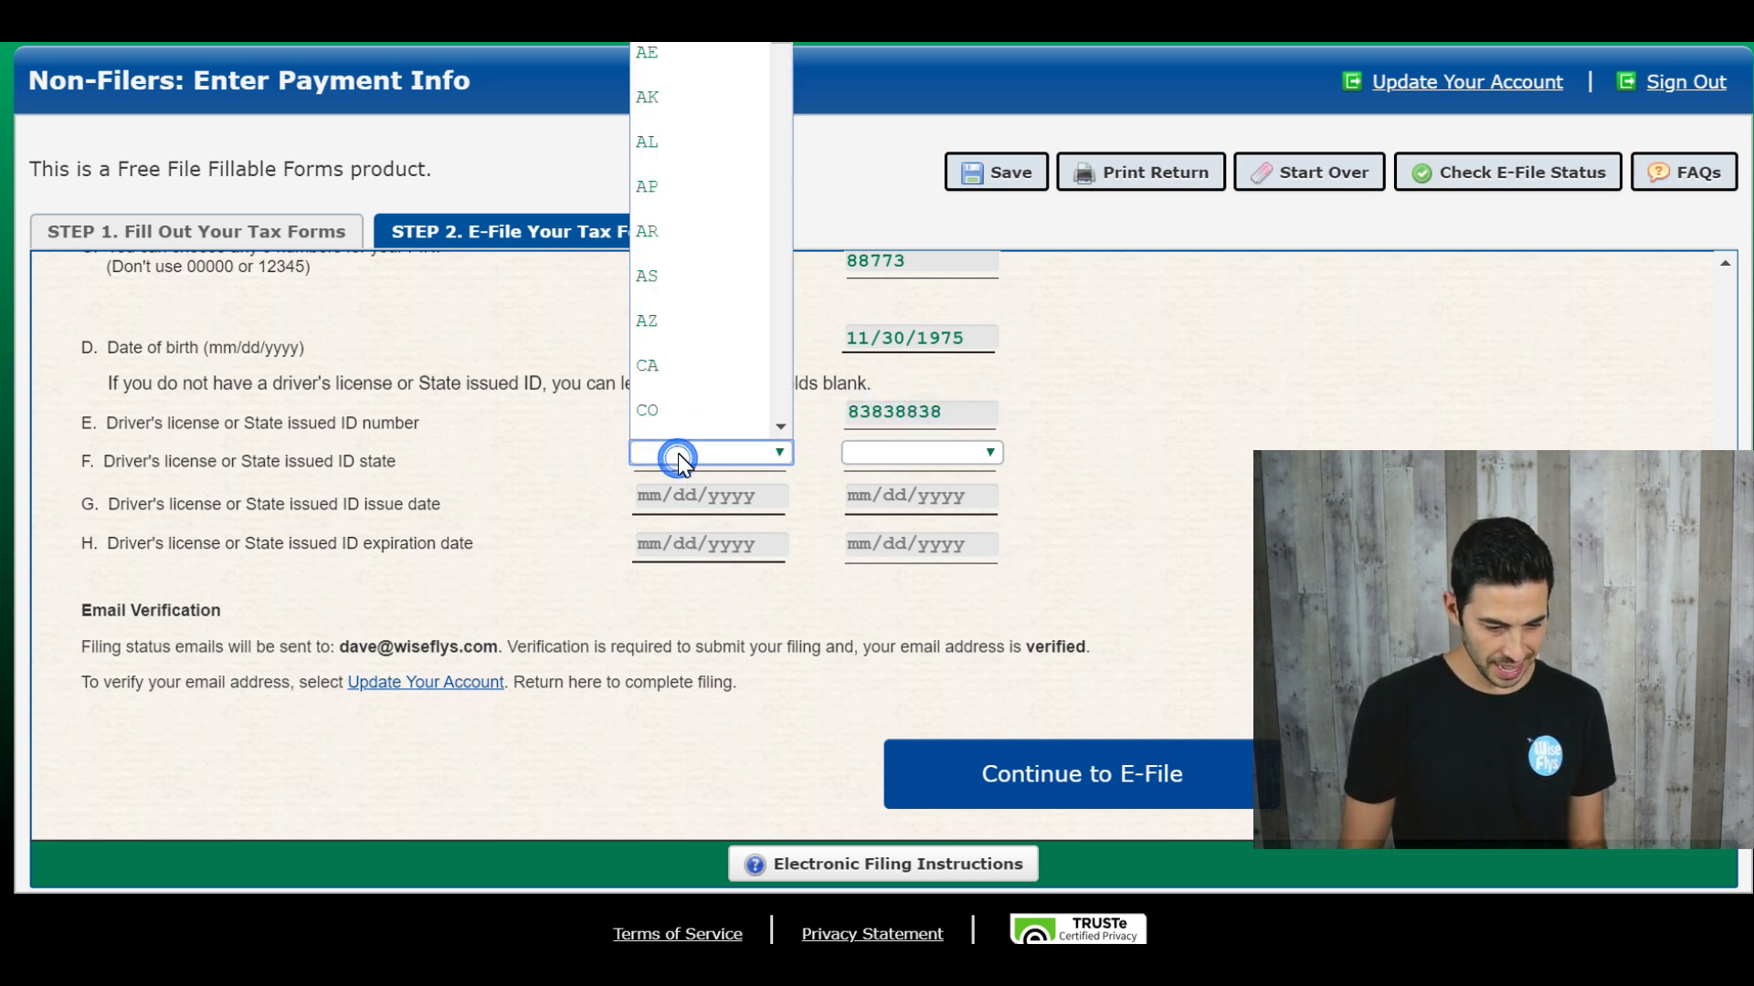
left_click(685, 315)
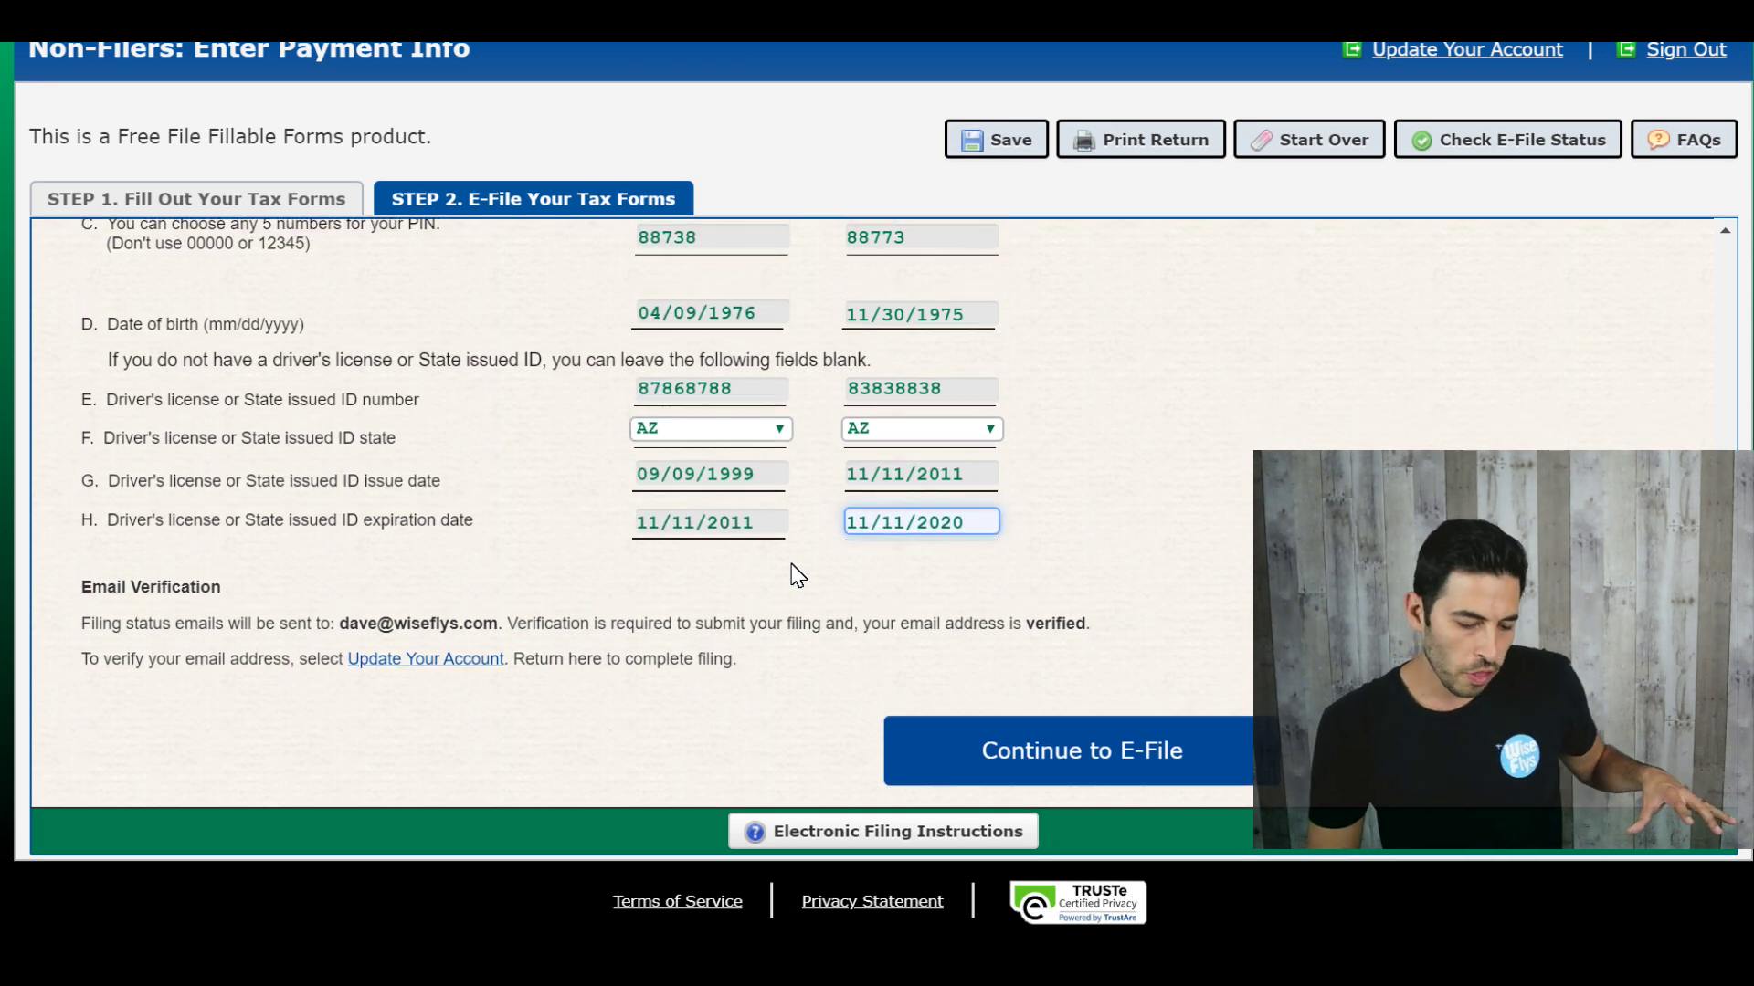
type("020")
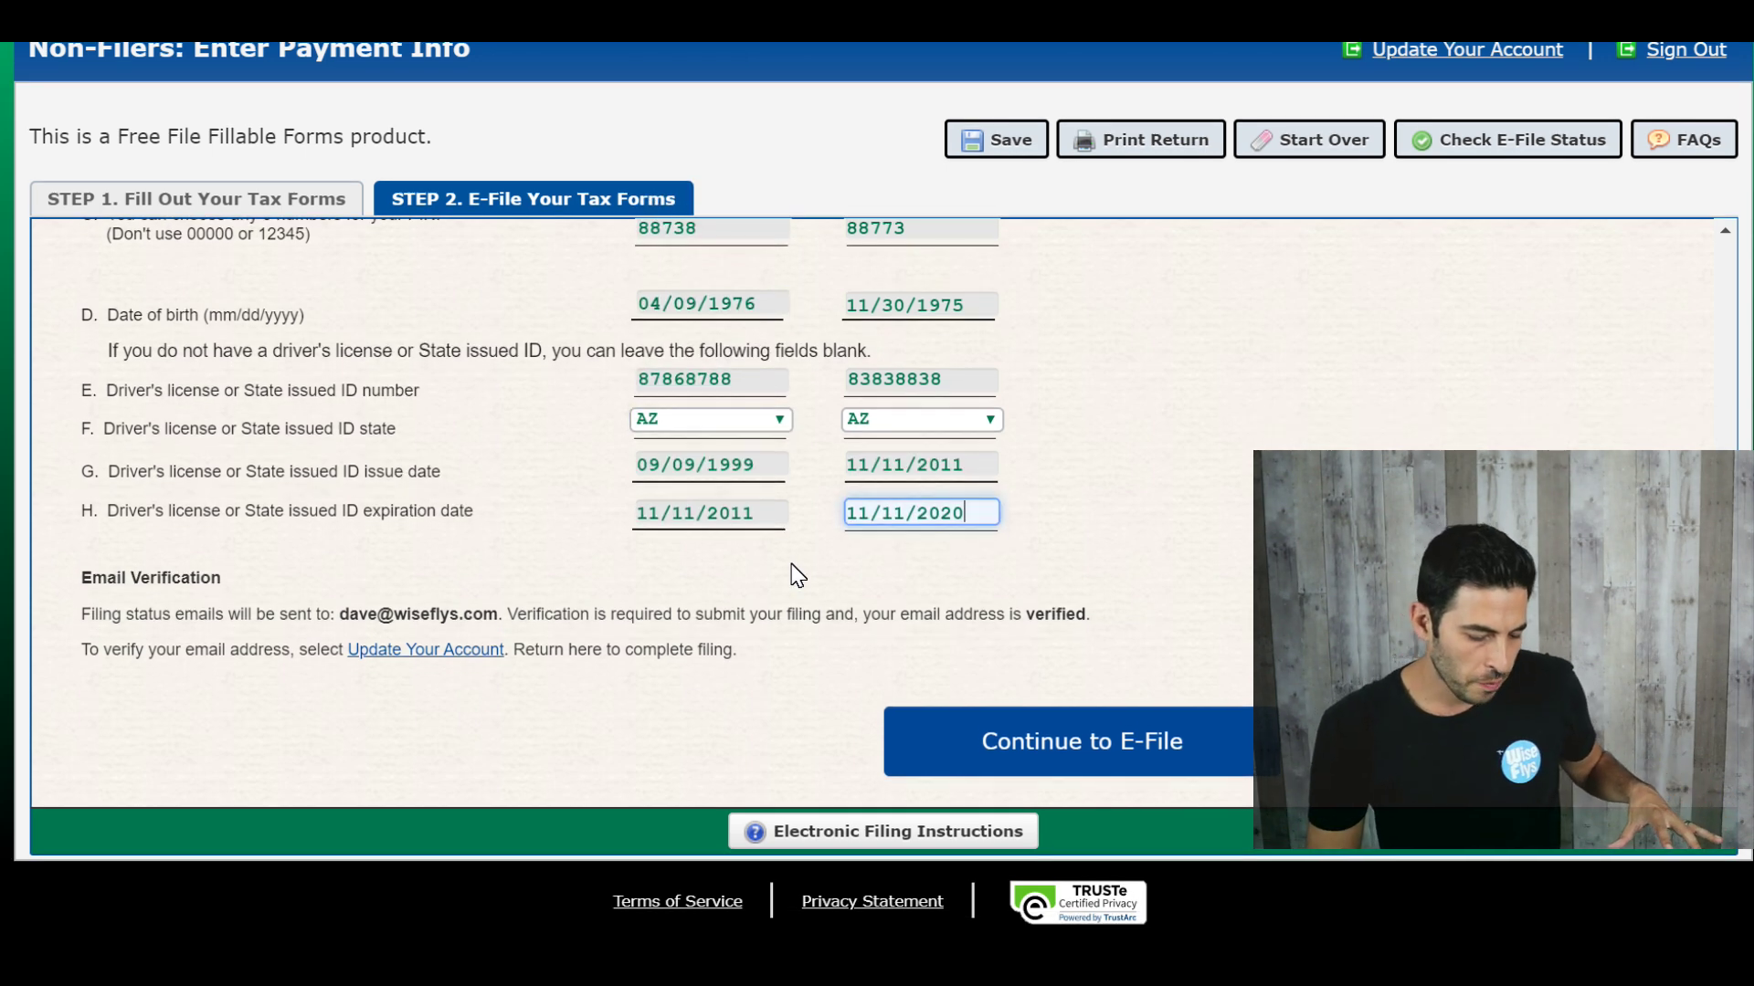
left_click(1092, 736)
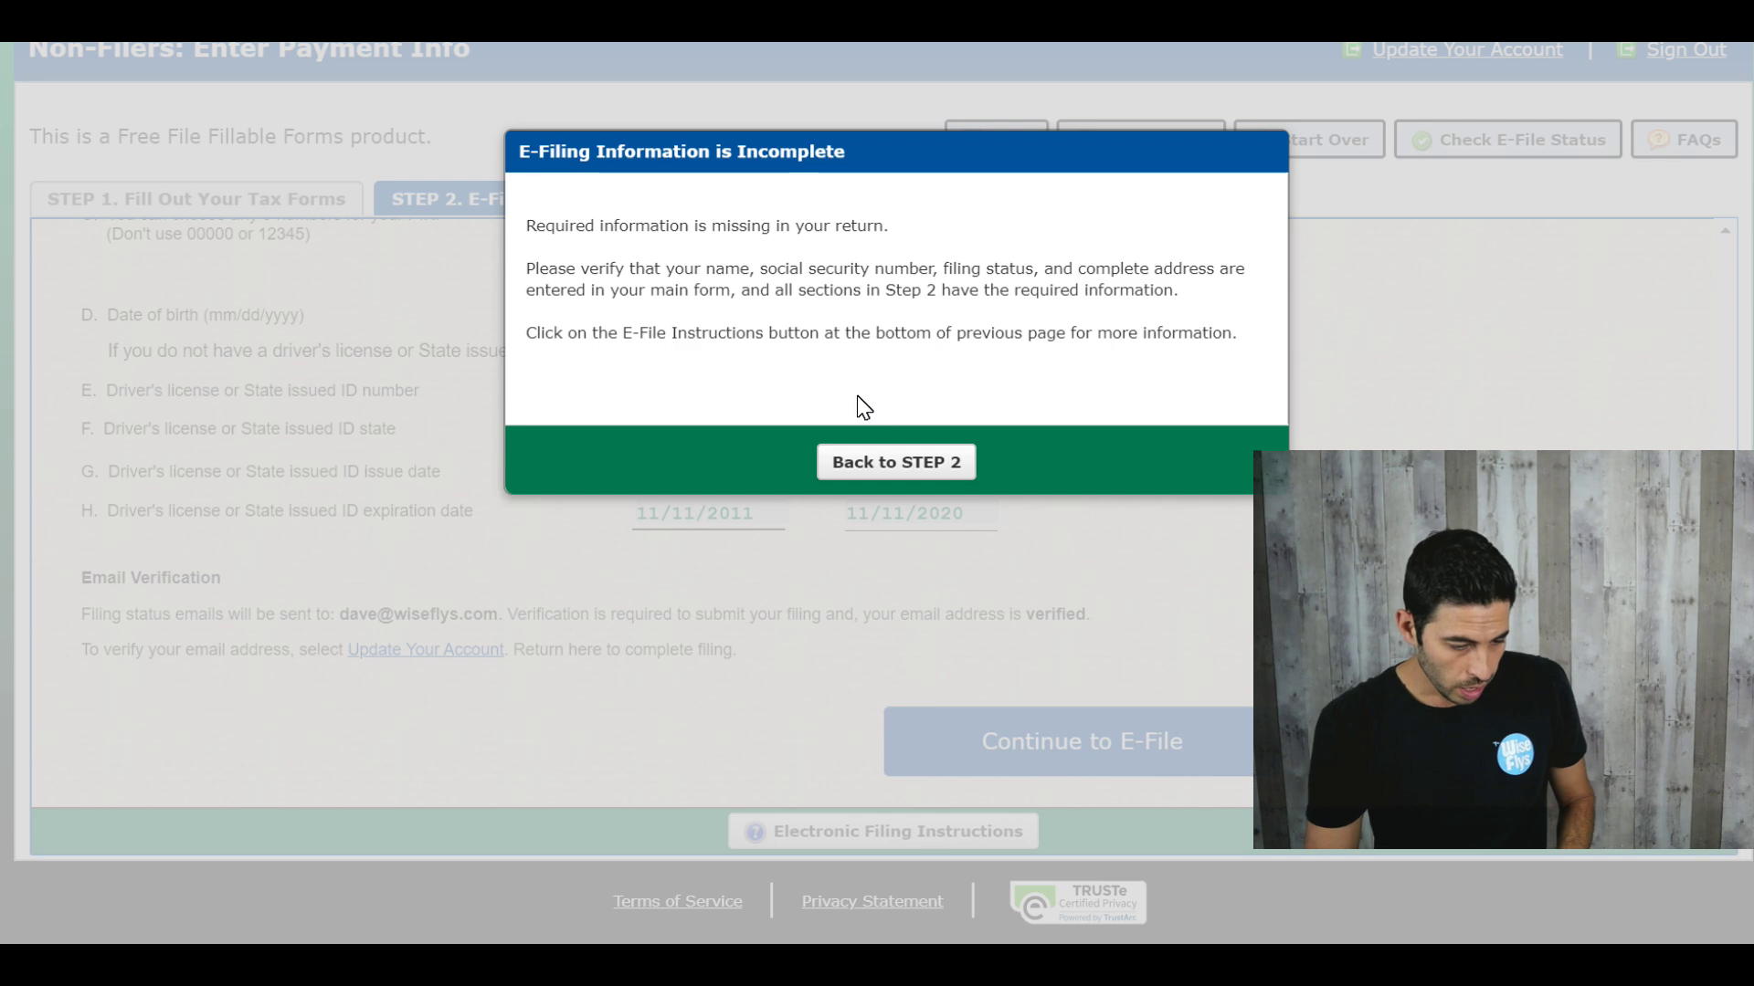
Step: Return to Step 2 through Step 1, continue to e-file, and submit the security captcha
left_click(880, 462)
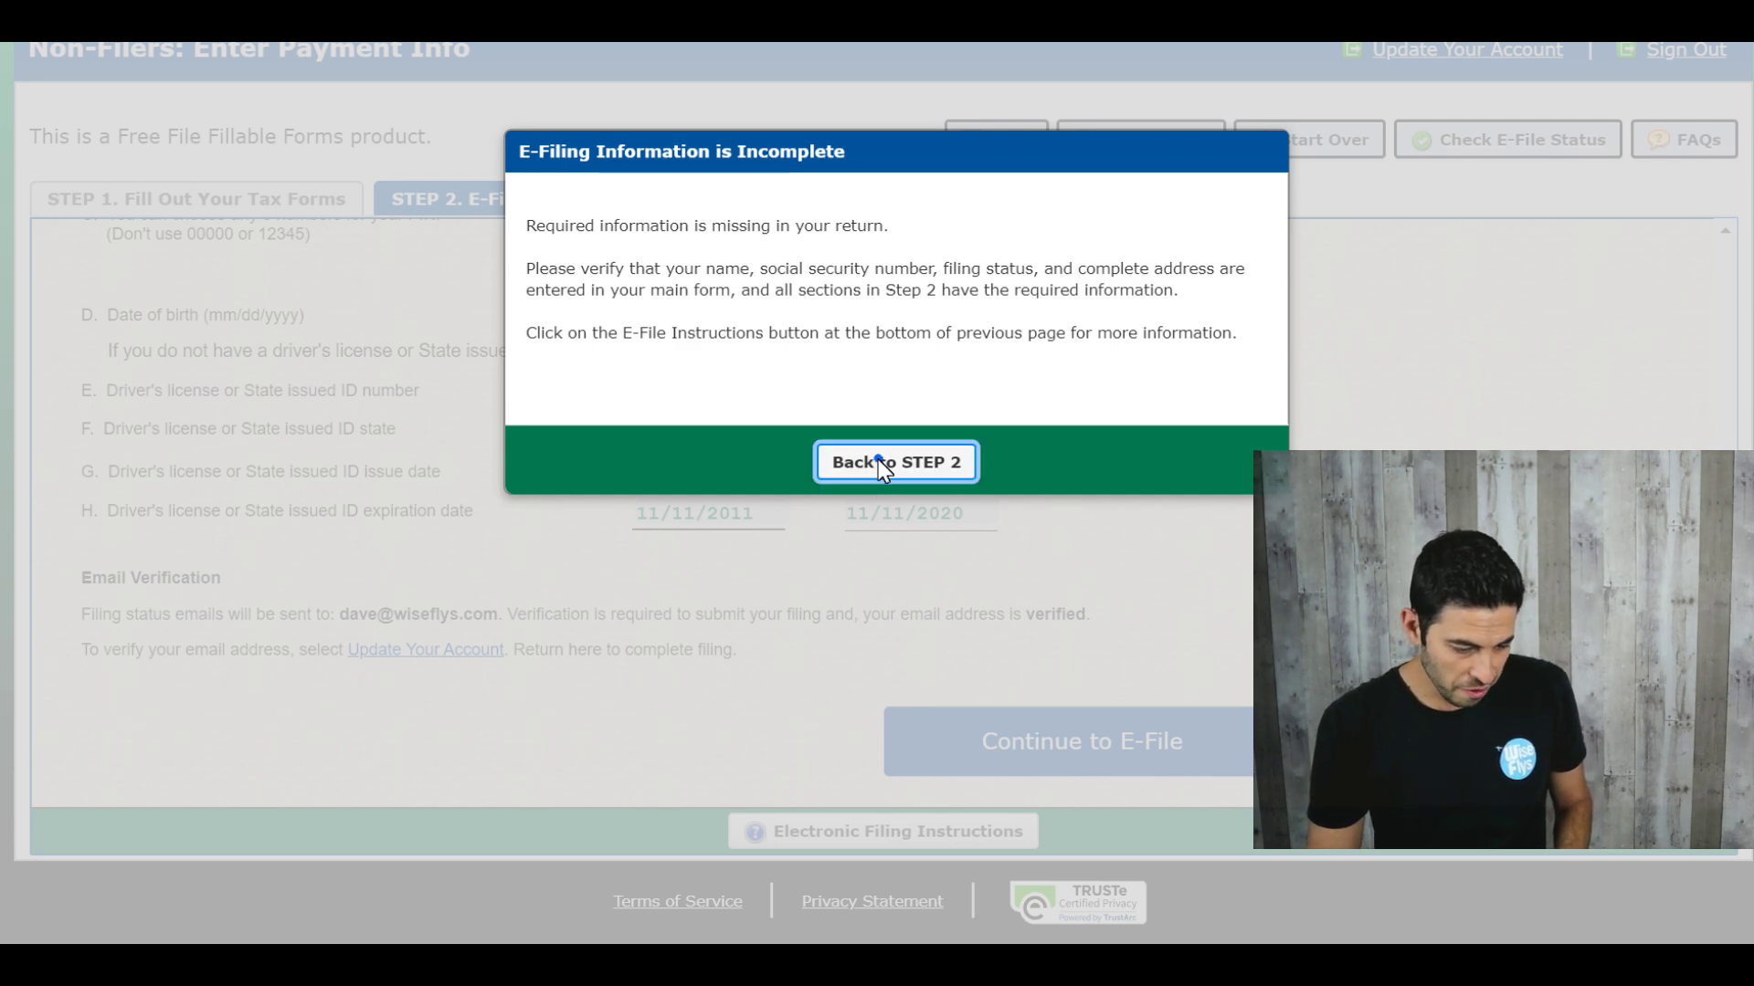
scroll(803, 453, "up", 4)
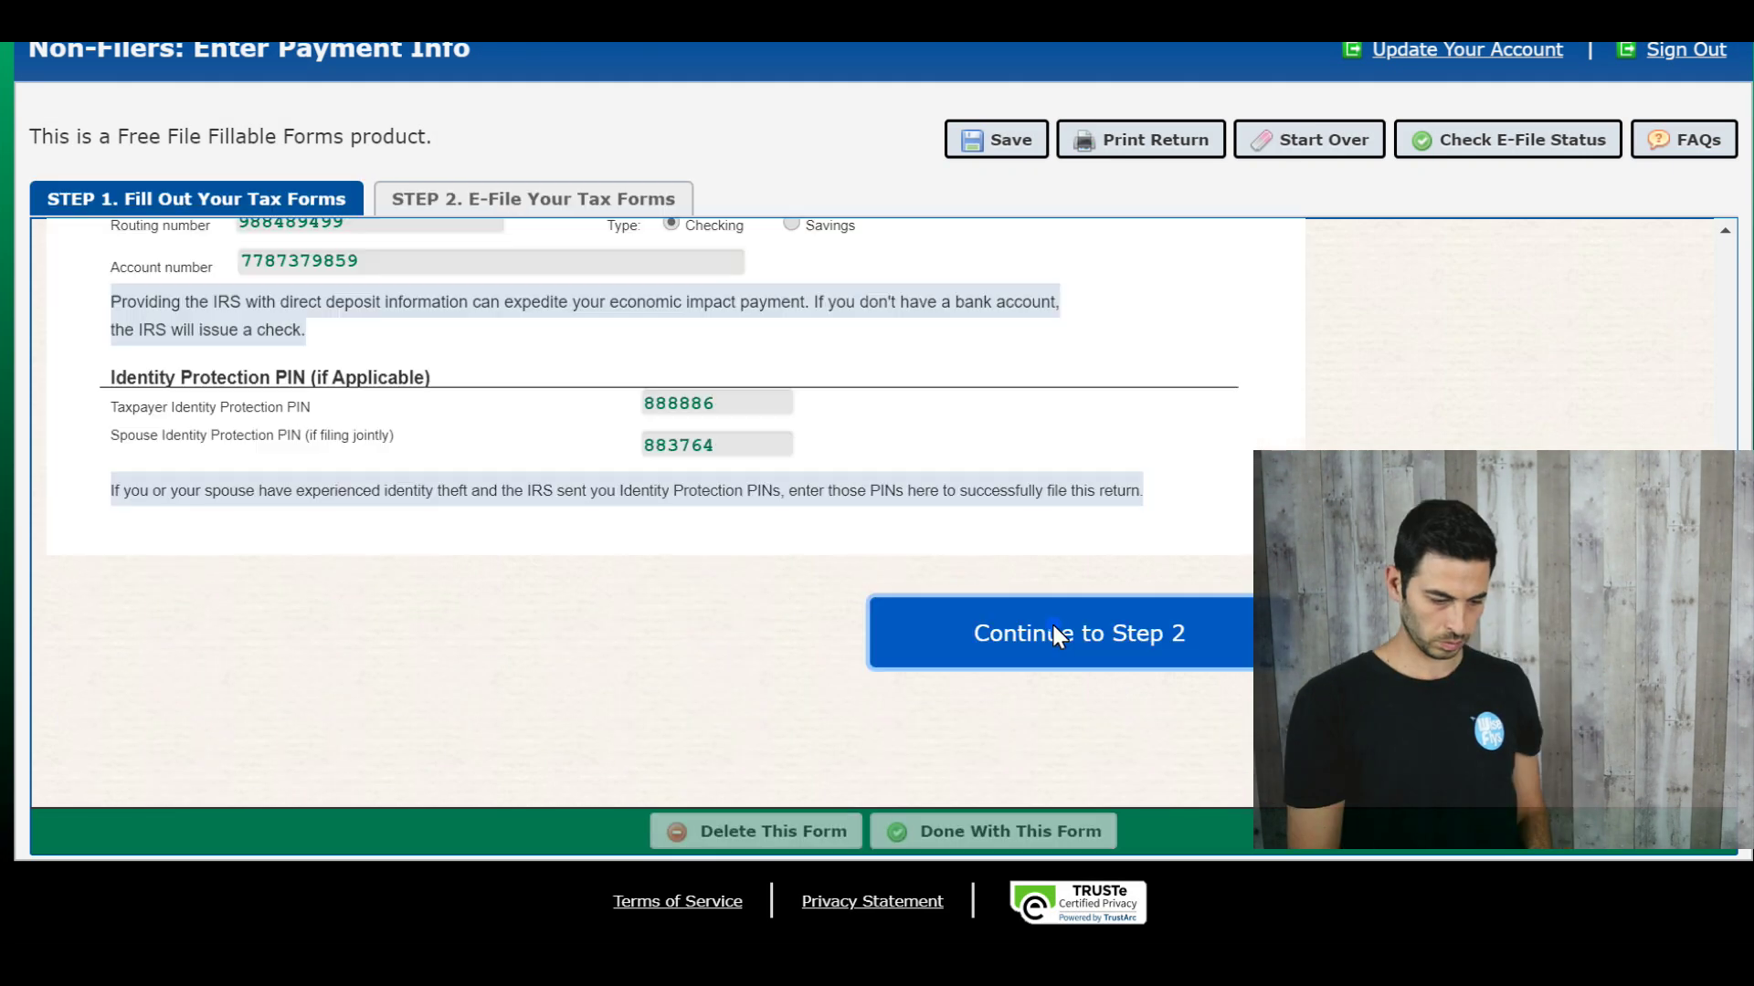
left_click(1051, 626)
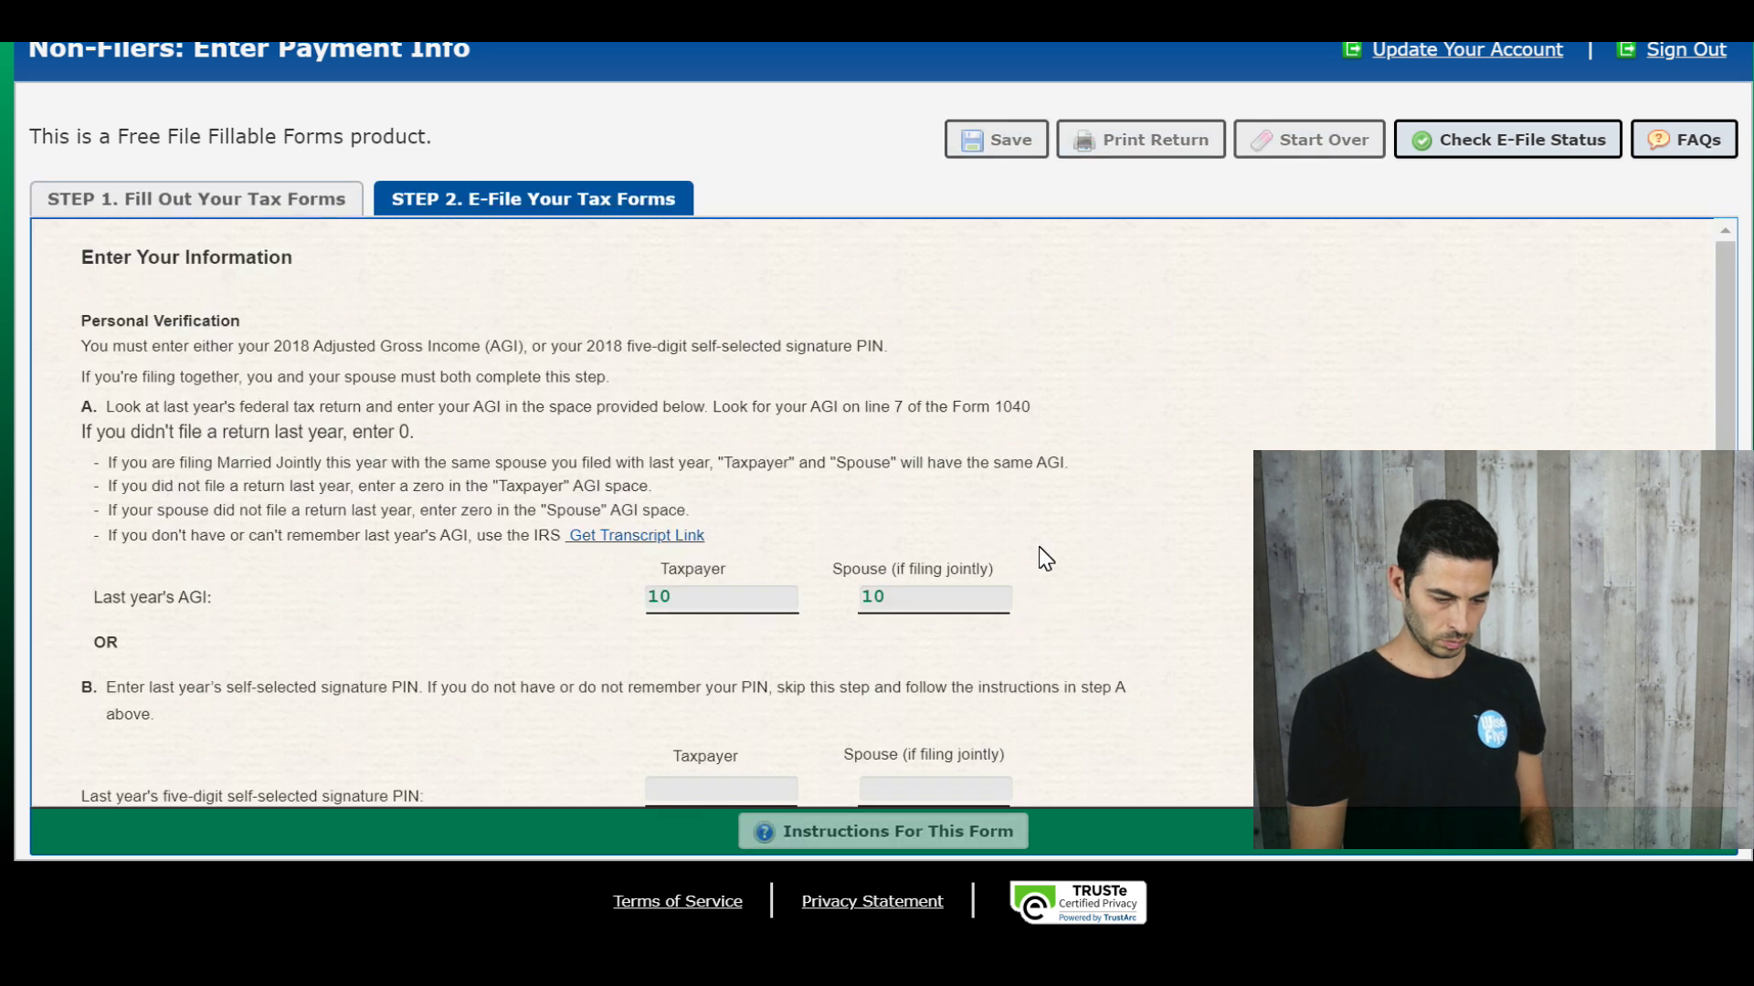
scroll(1041, 557, "down", 10)
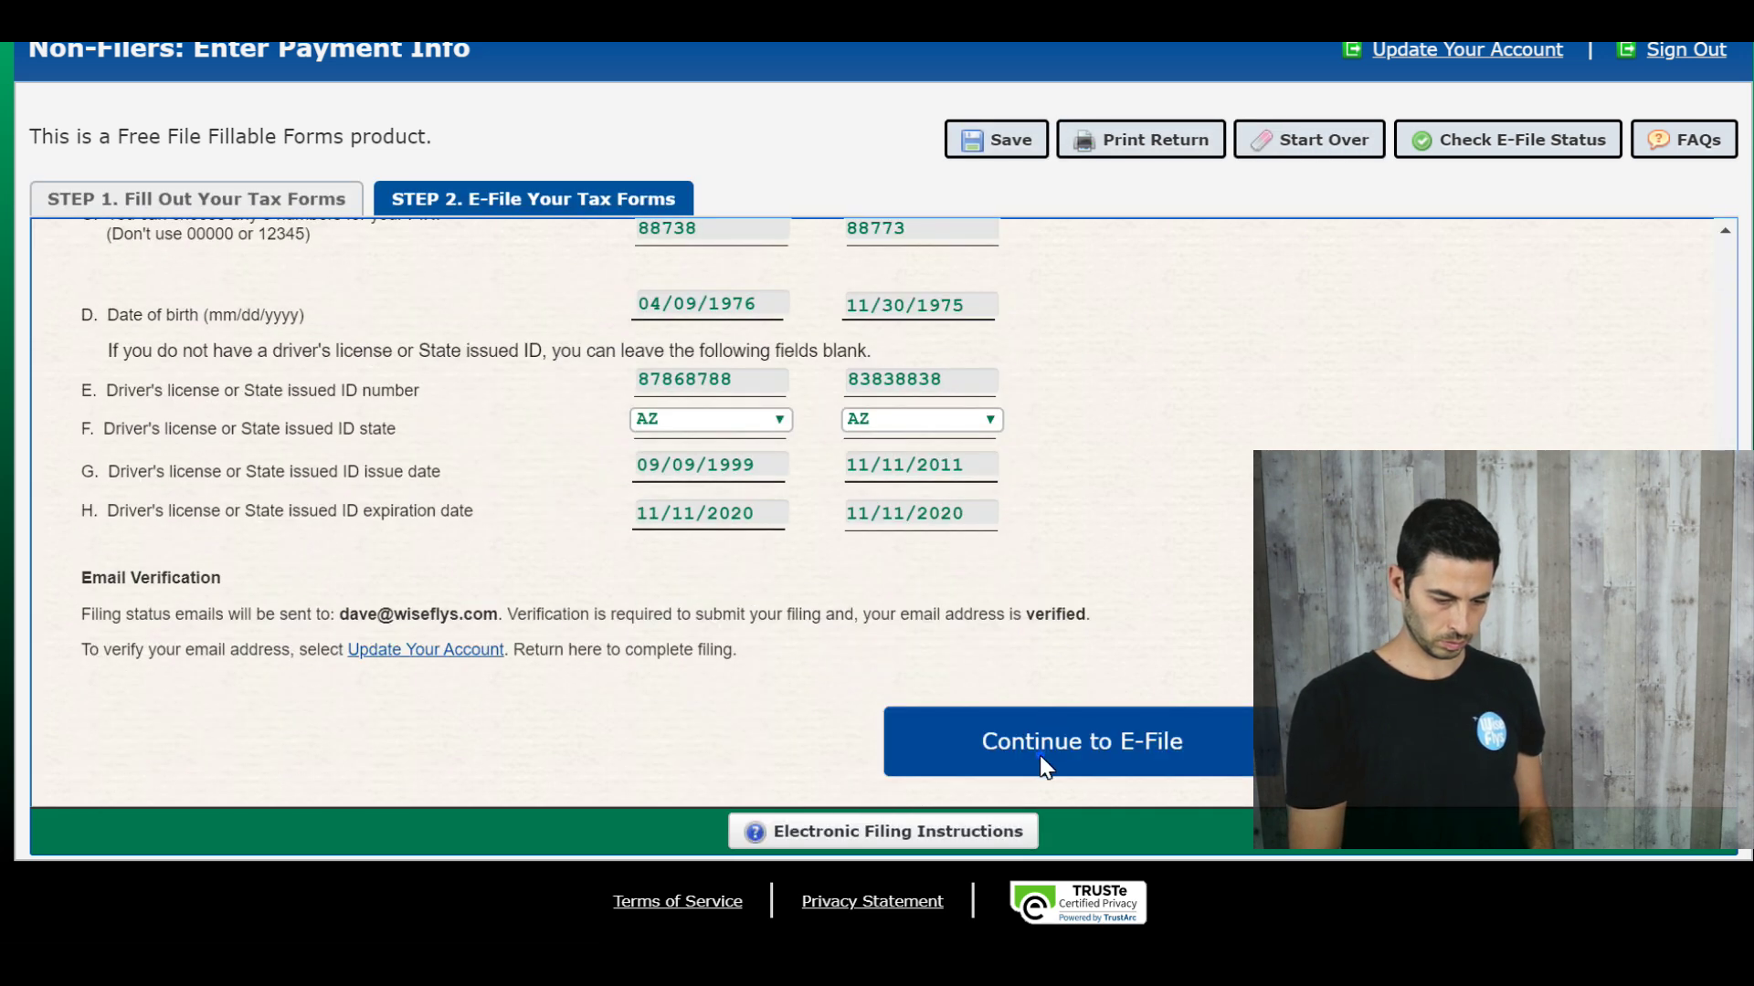
left_click(1046, 763)
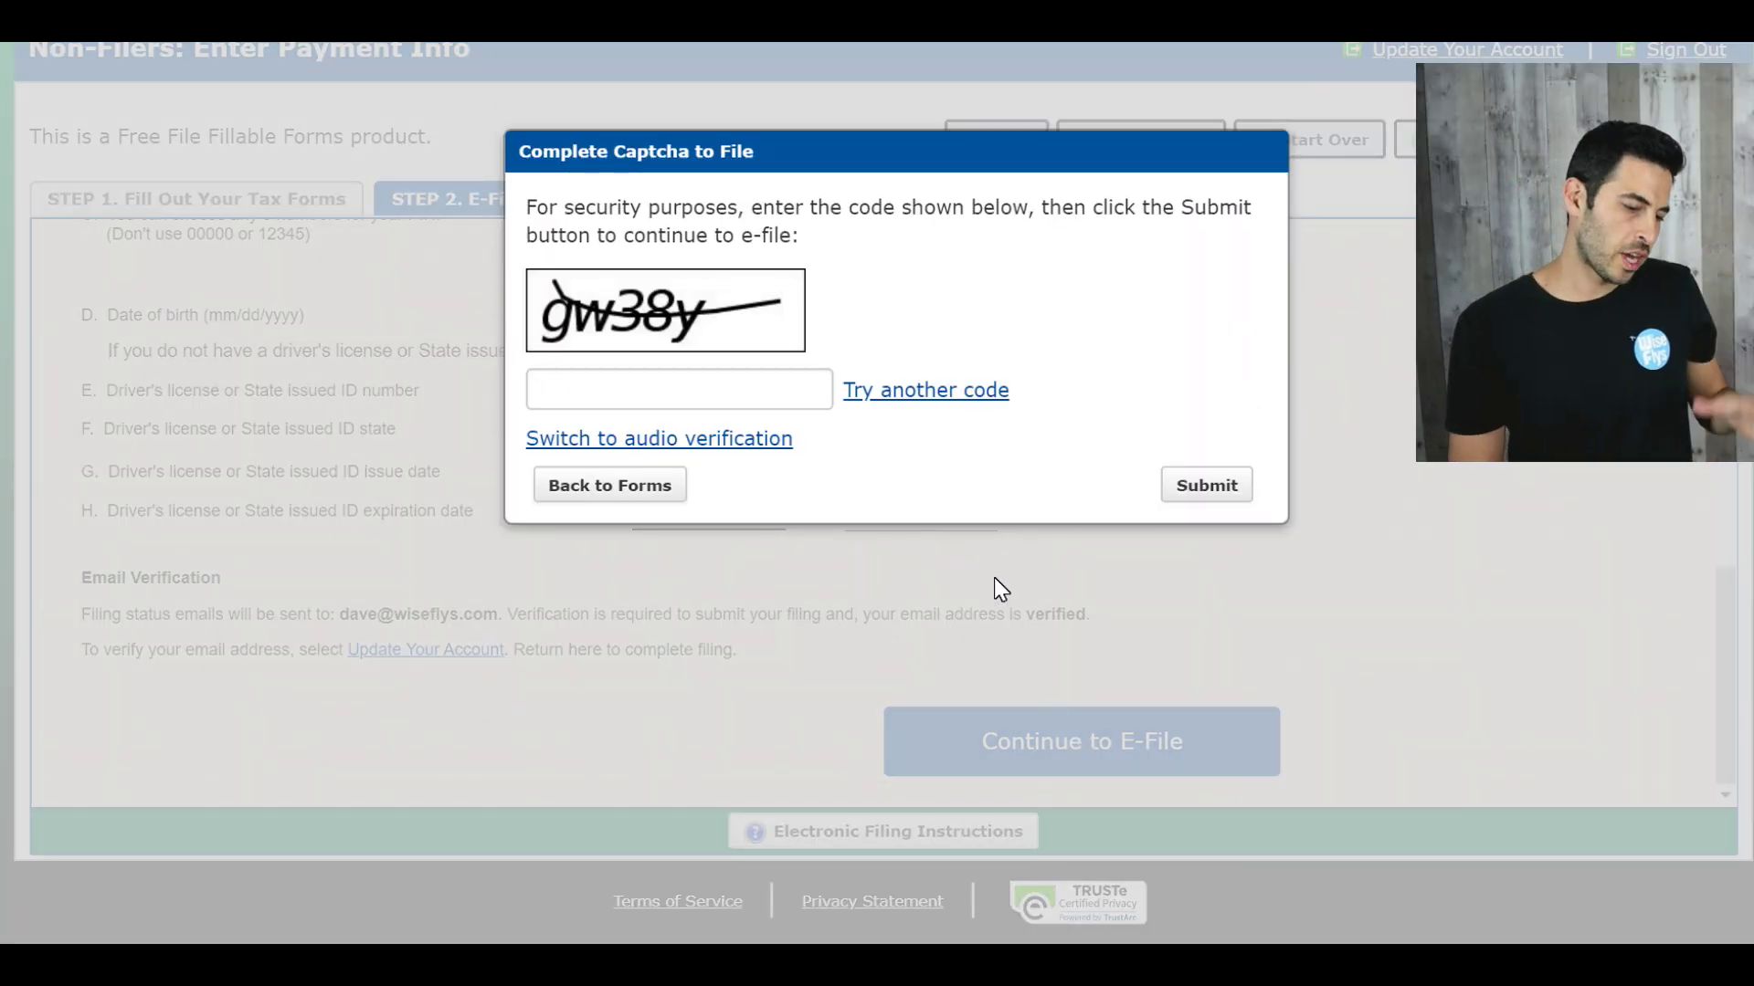
left_click(597, 396)
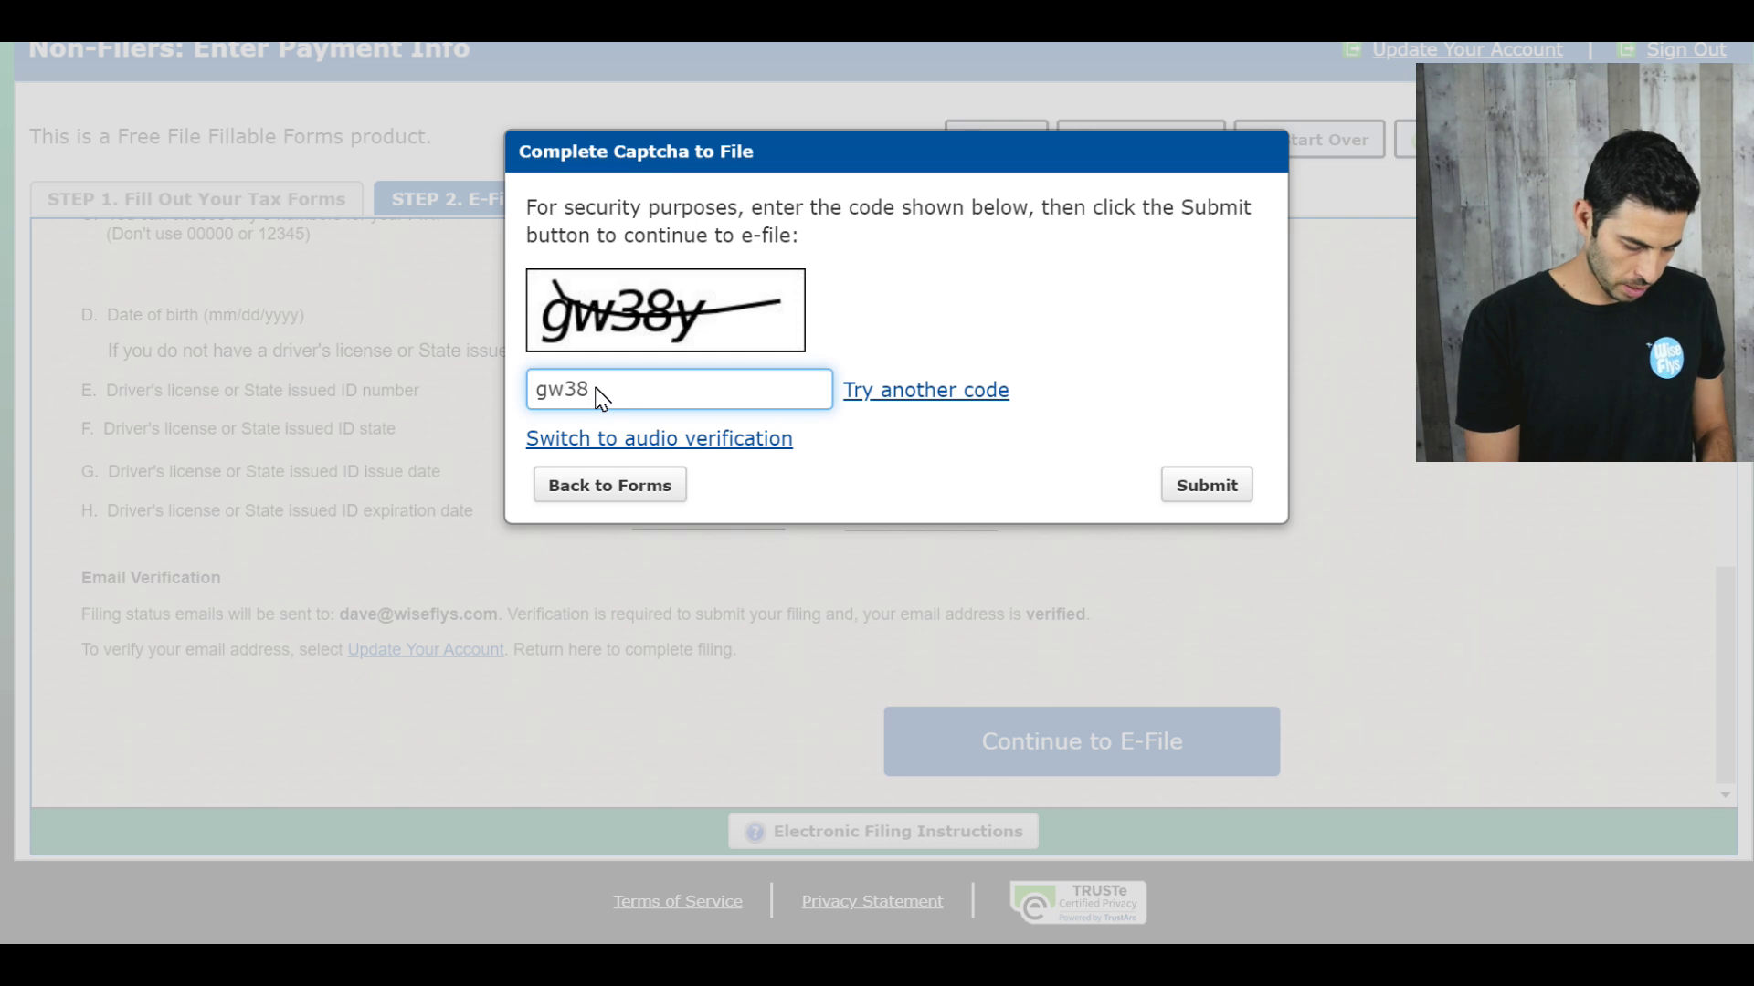
left_click(1234, 484)
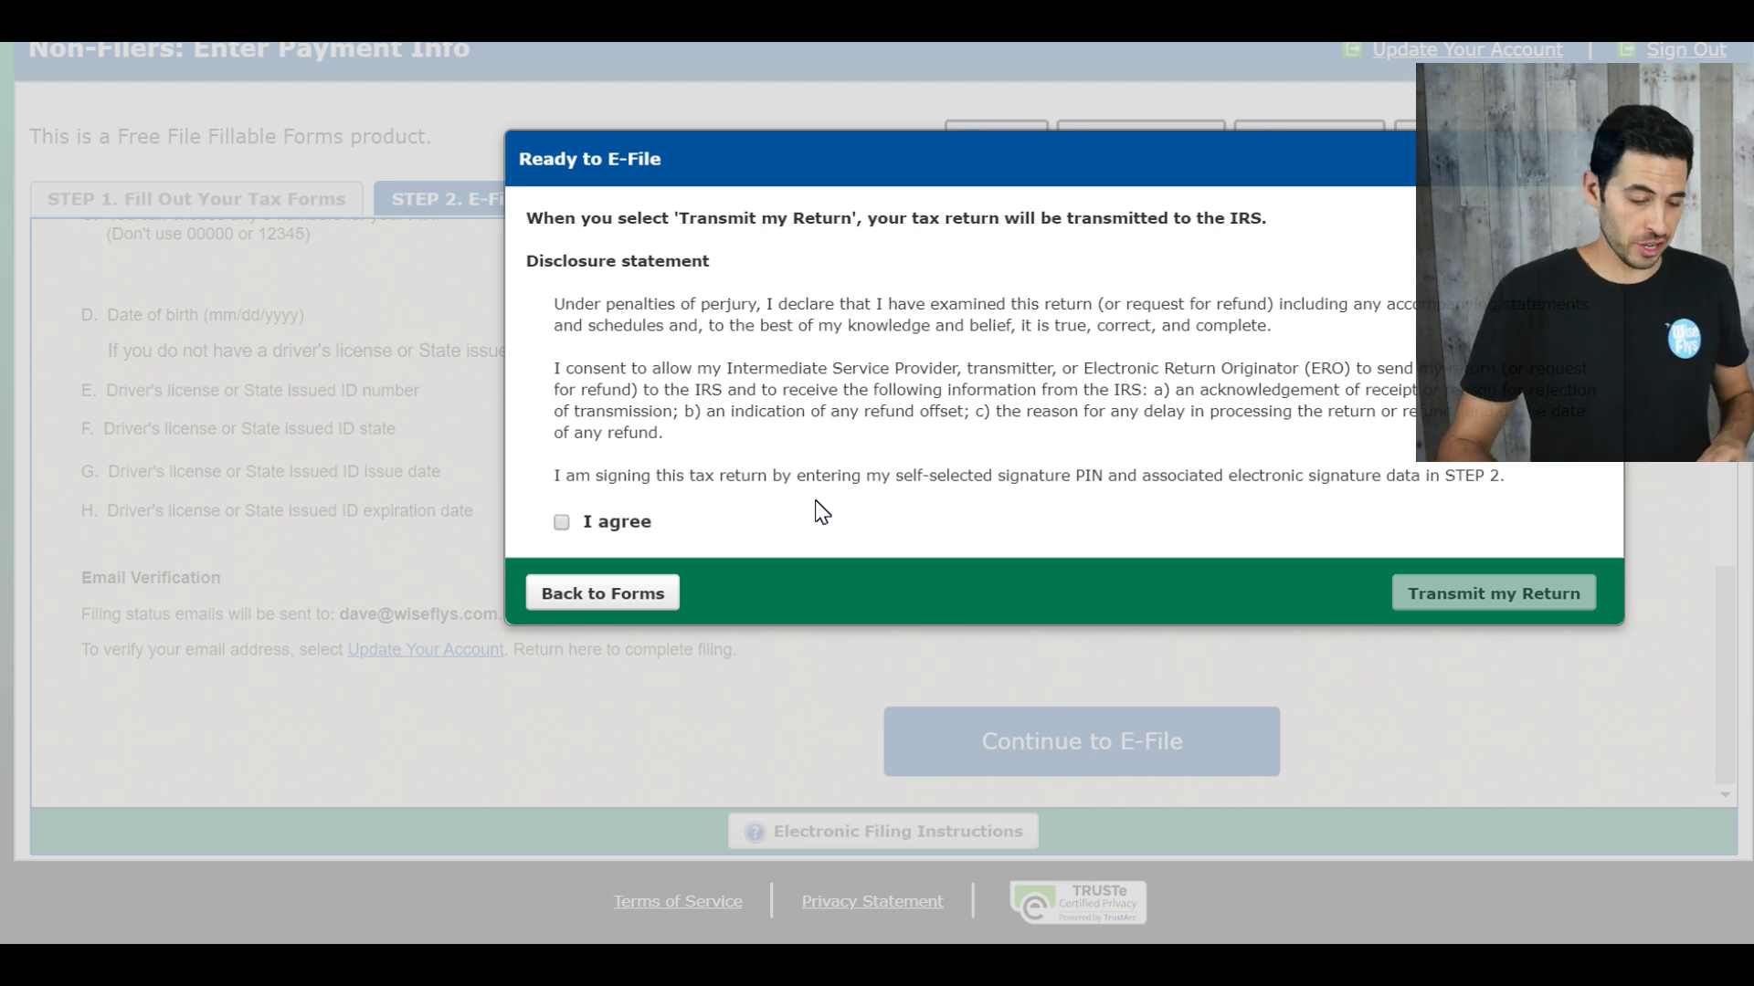
Step: Tick the I agree checkbox on the Ready to E-File disclosure statement
left_click(562, 523)
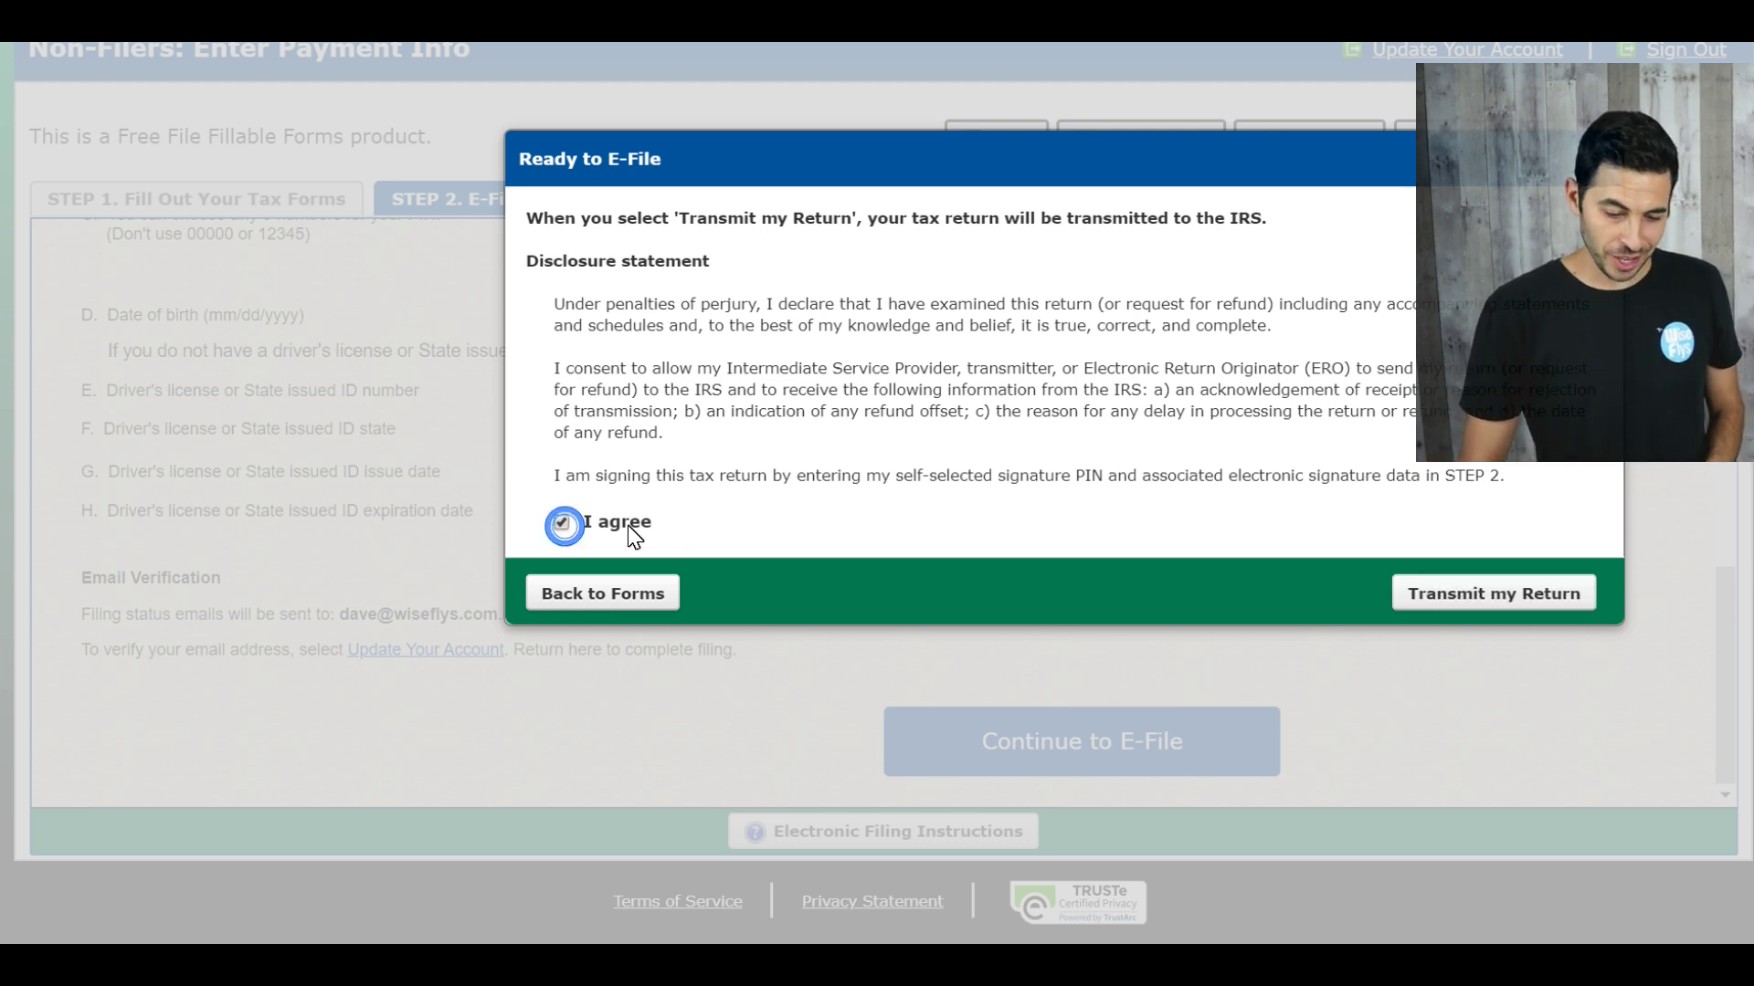